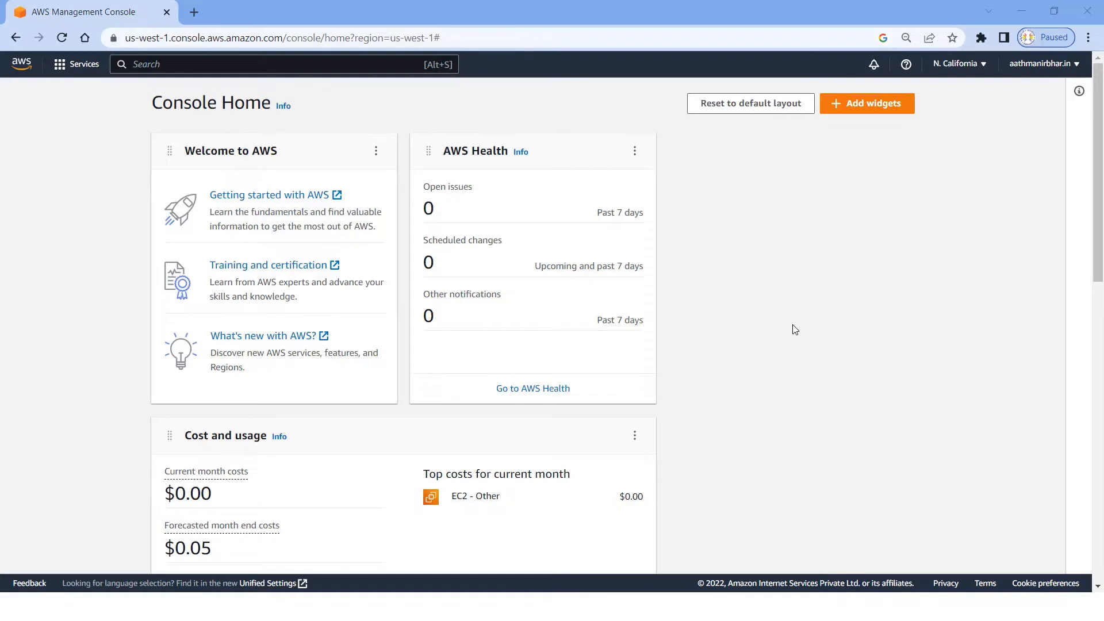
Step: Search the AWS services for ec2 and open the EC2 service
left_click(149, 66)
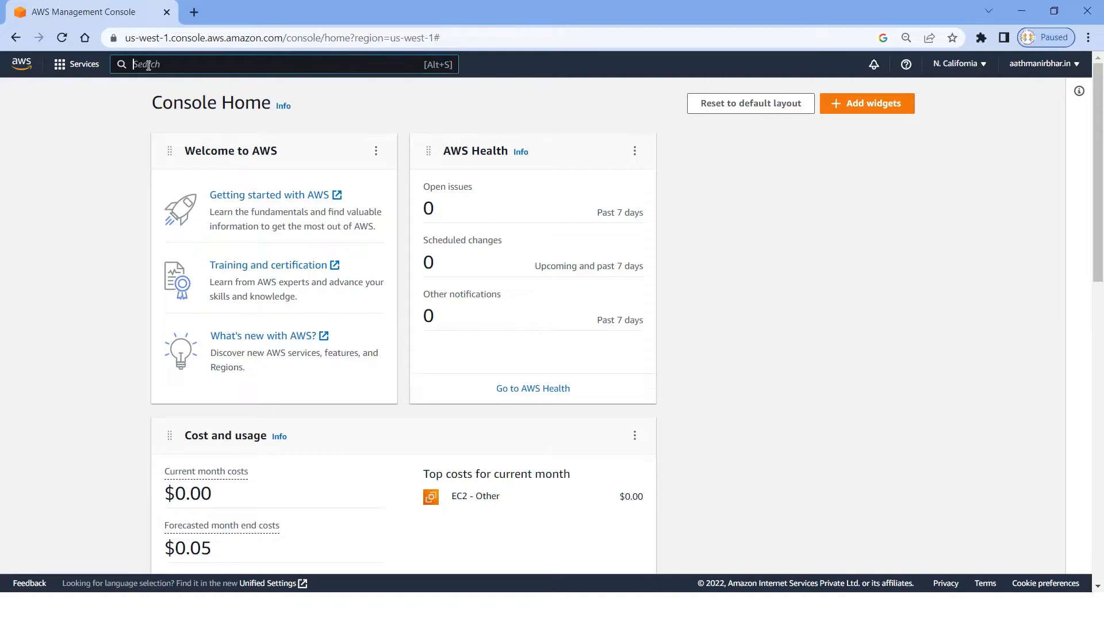
type("ec2")
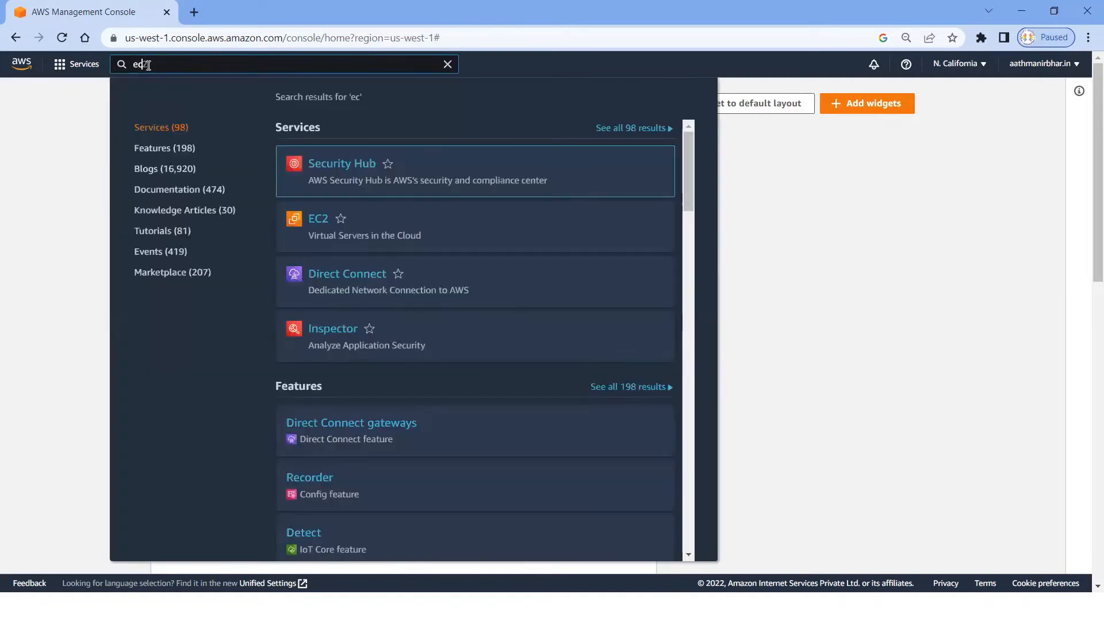
mouse_move(326, 254)
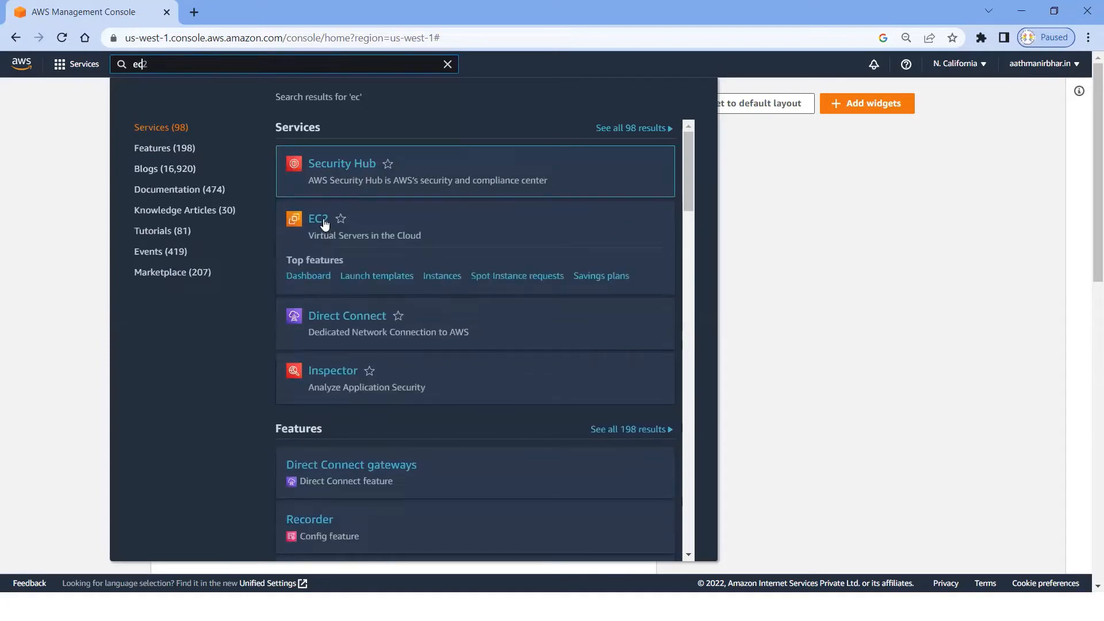
left_click(323, 224)
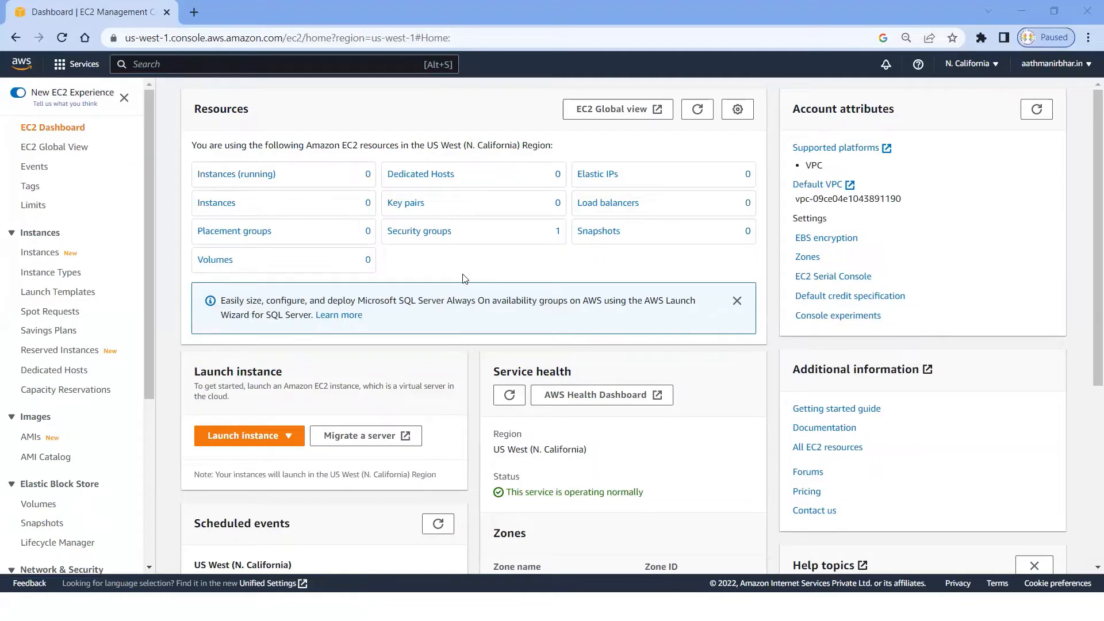
Step: Start launching a new EC2 instance and name it Linux_ICMP_Lab
left_click(285, 438)
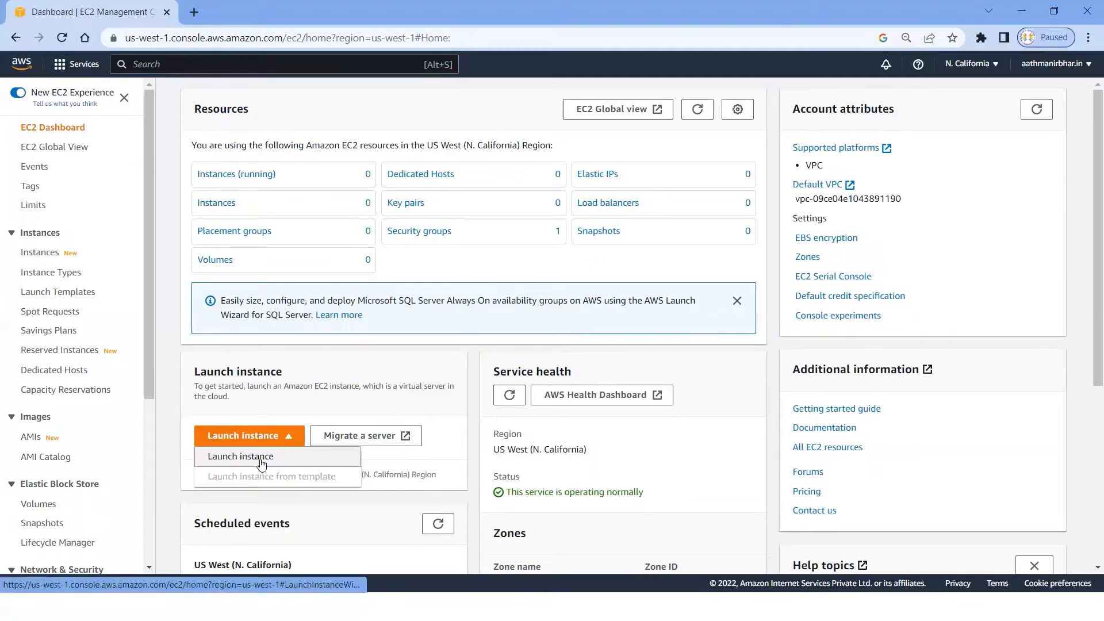
left_click(262, 463)
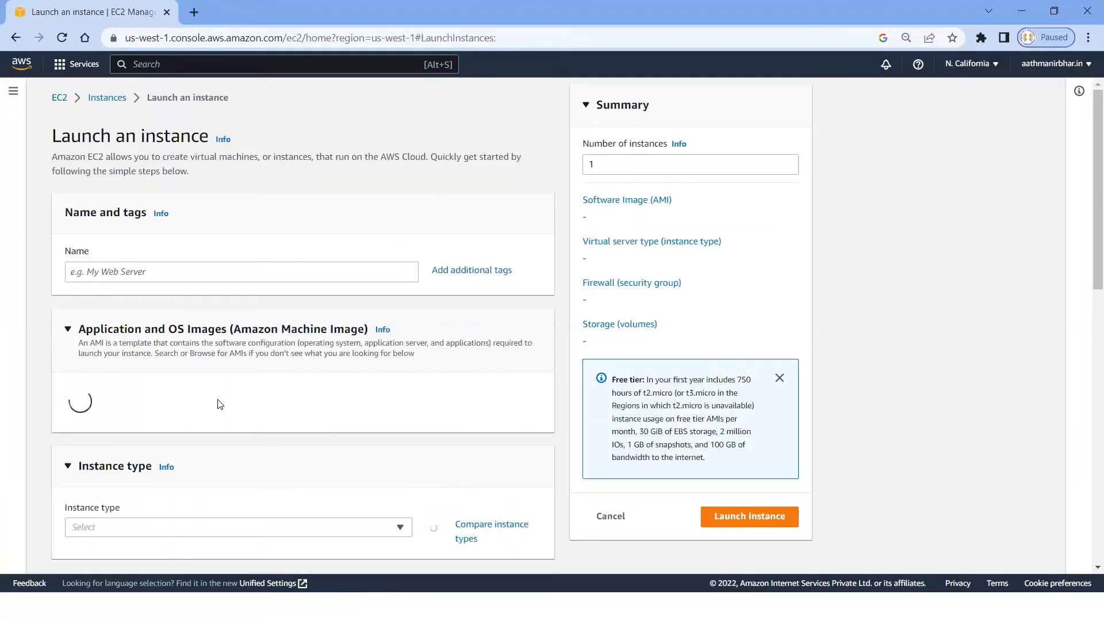
scroll(223, 402, "down", 1)
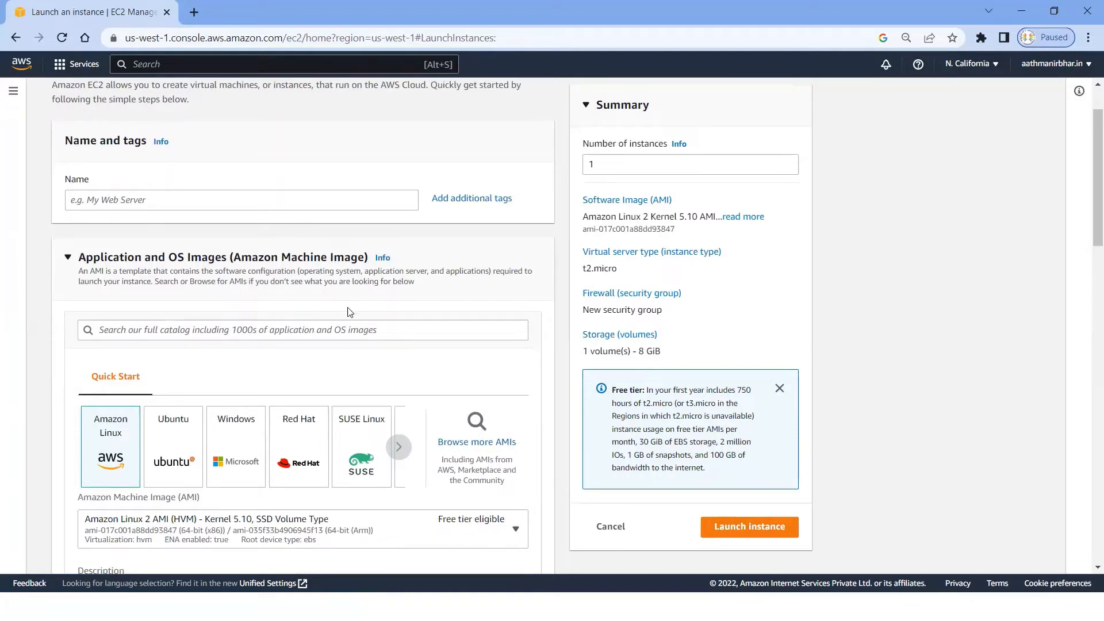
left_click(239, 200)
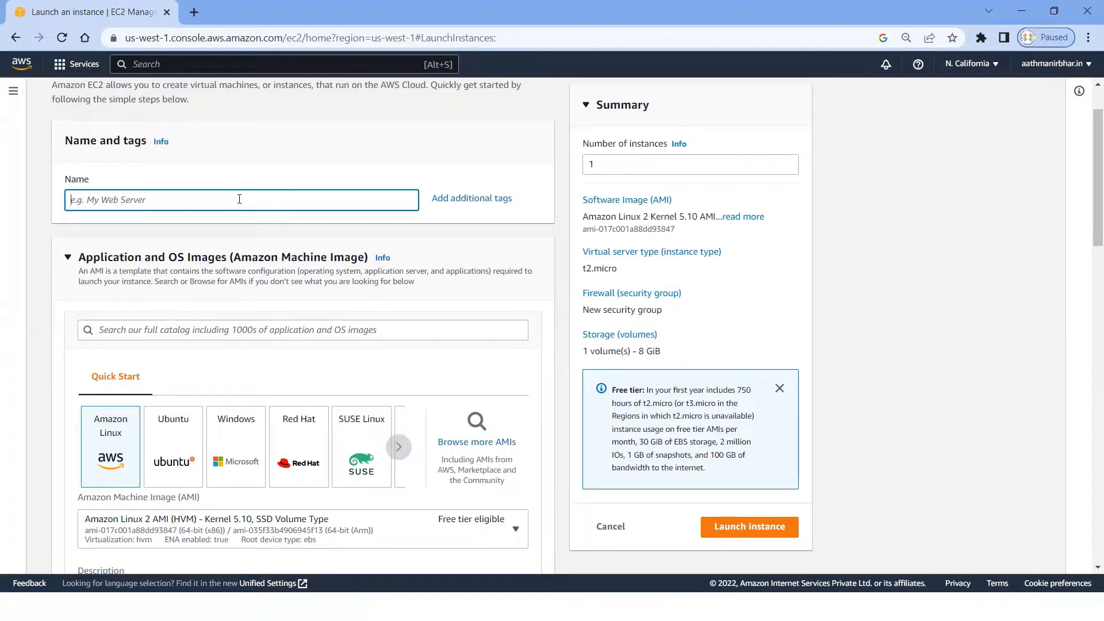
type("Linux_ICMP_Lab")
double_click(611, 164)
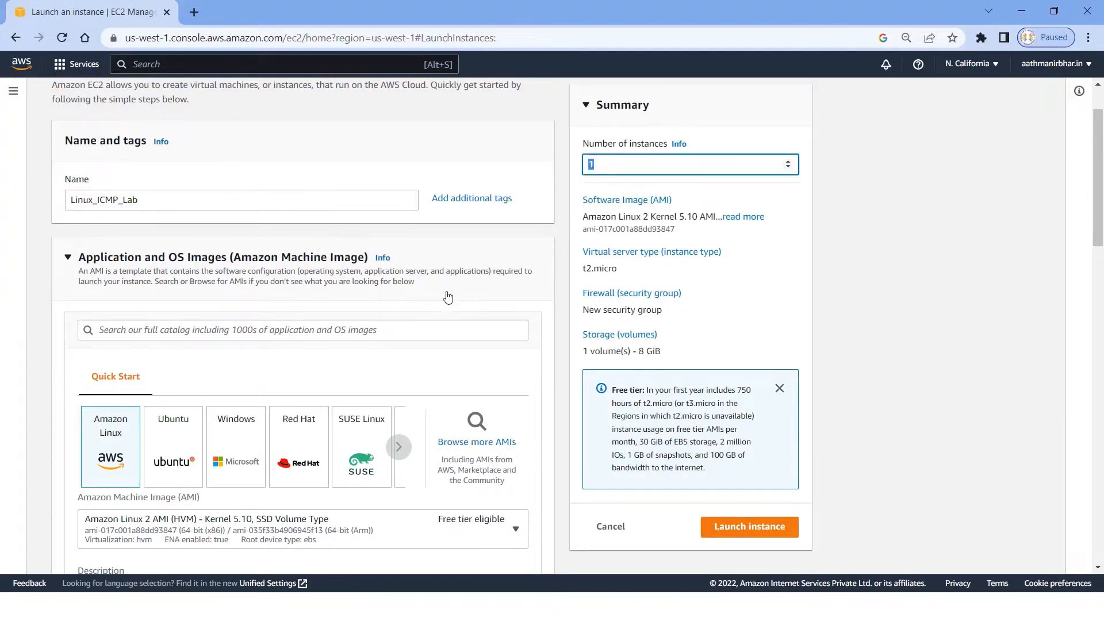
Step: Create a new RSA login key pair named Linux_Key in .ppk format for the instance
scroll(448, 296, "down", 5)
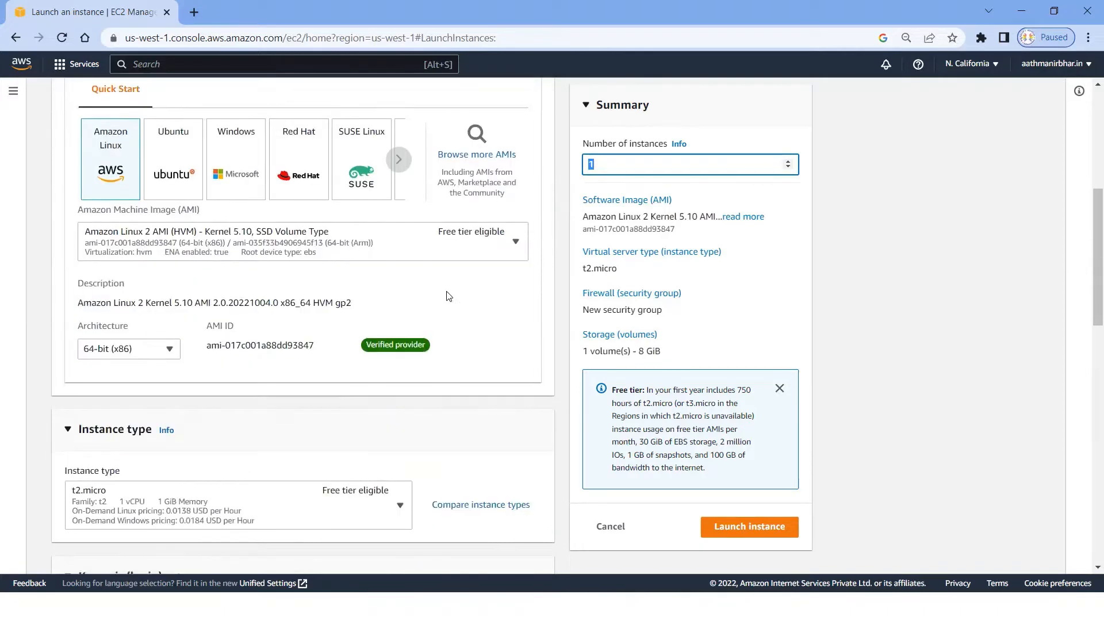
scroll(448, 297, "down", 4)
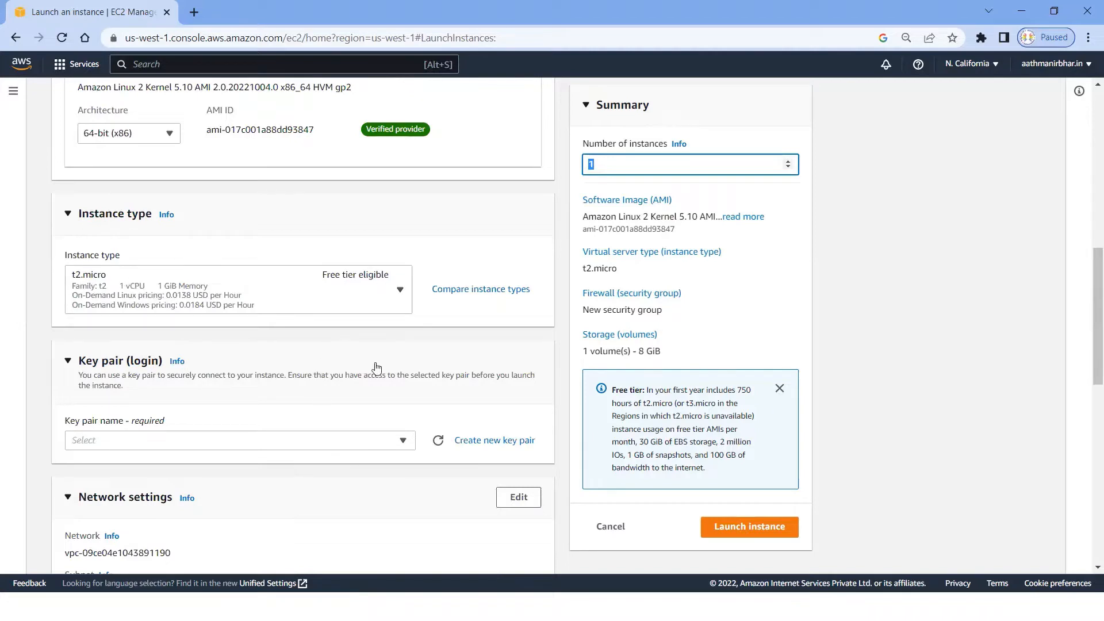
scroll(377, 368, "down", 1)
left_click(484, 369)
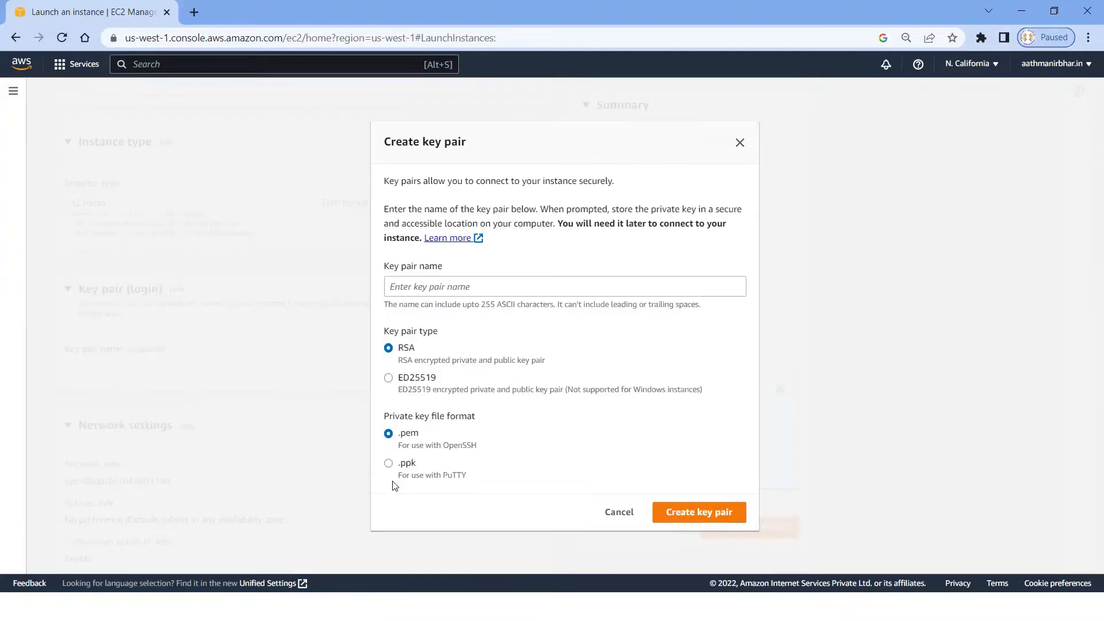
left_click(389, 464)
left_click(467, 283)
type("Linux_")
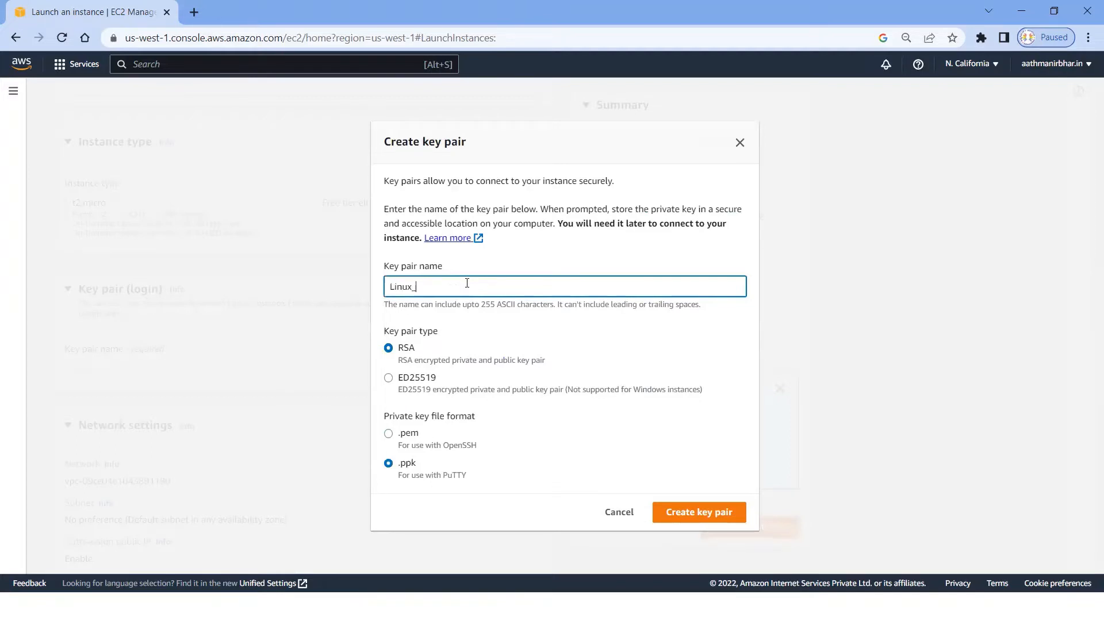
type("Key")
left_click(685, 520)
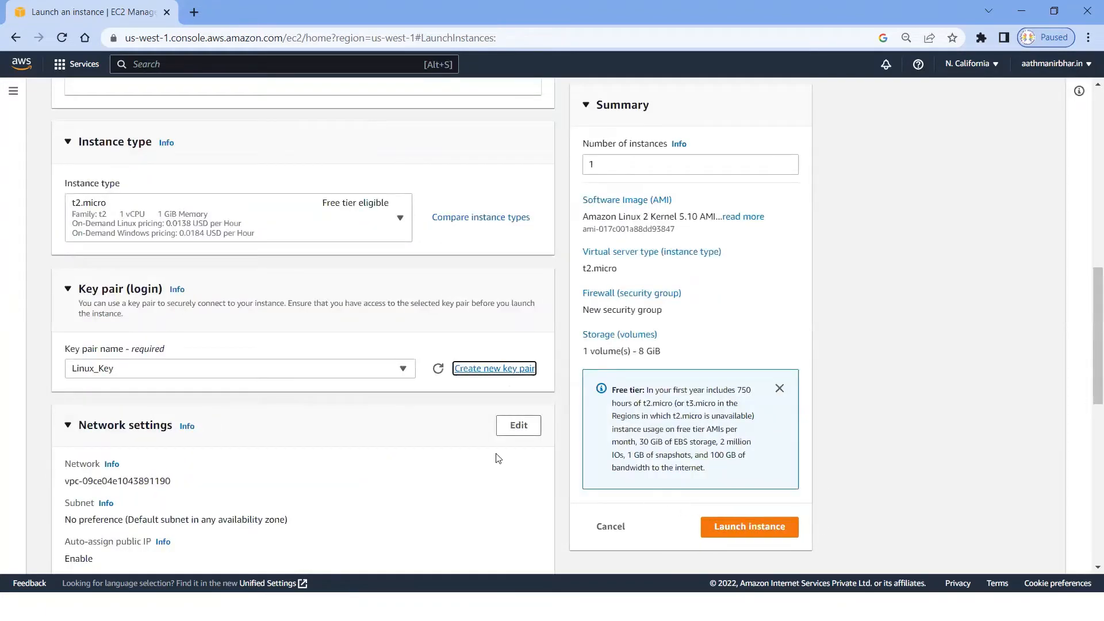
Step: Save the private key file Linux_Key.ppk to the Desktop and dismiss the download notice
left_click(73, 135)
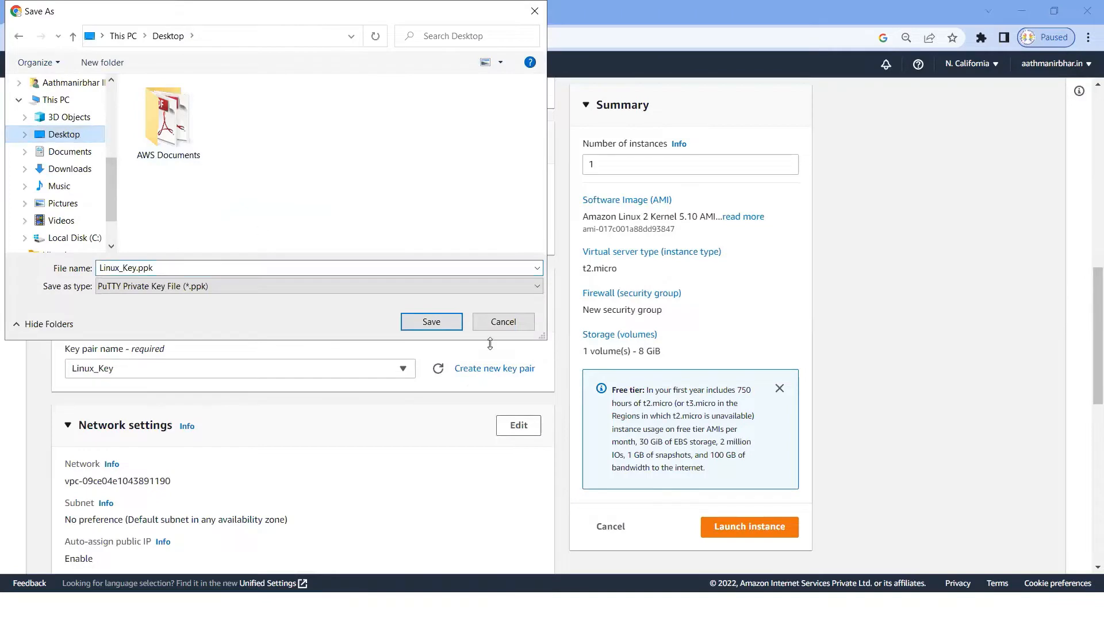
left_click(435, 325)
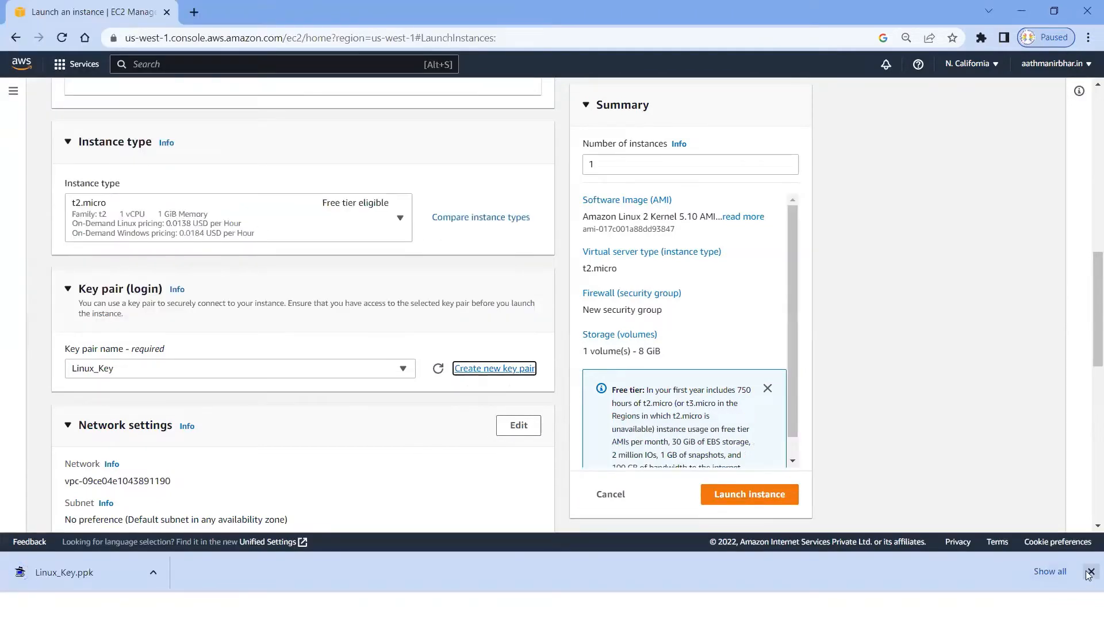
left_click(1090, 571)
Step: Review the default firewall rule allowing SSH traffic and the source options available for it
scroll(431, 441, "down", 3)
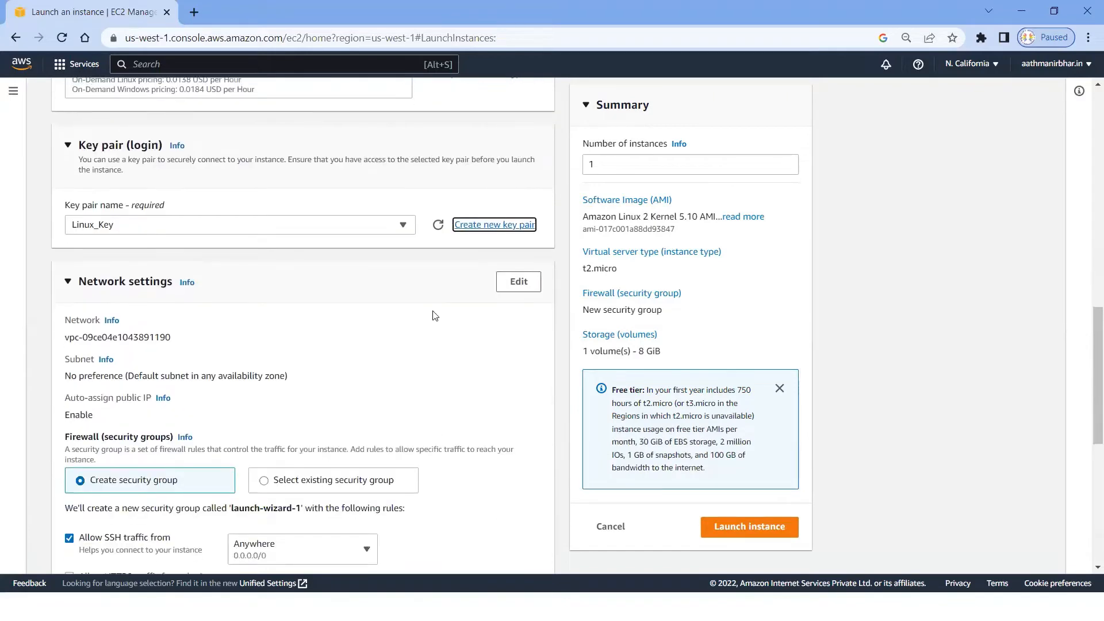
scroll(441, 345, "down", 3)
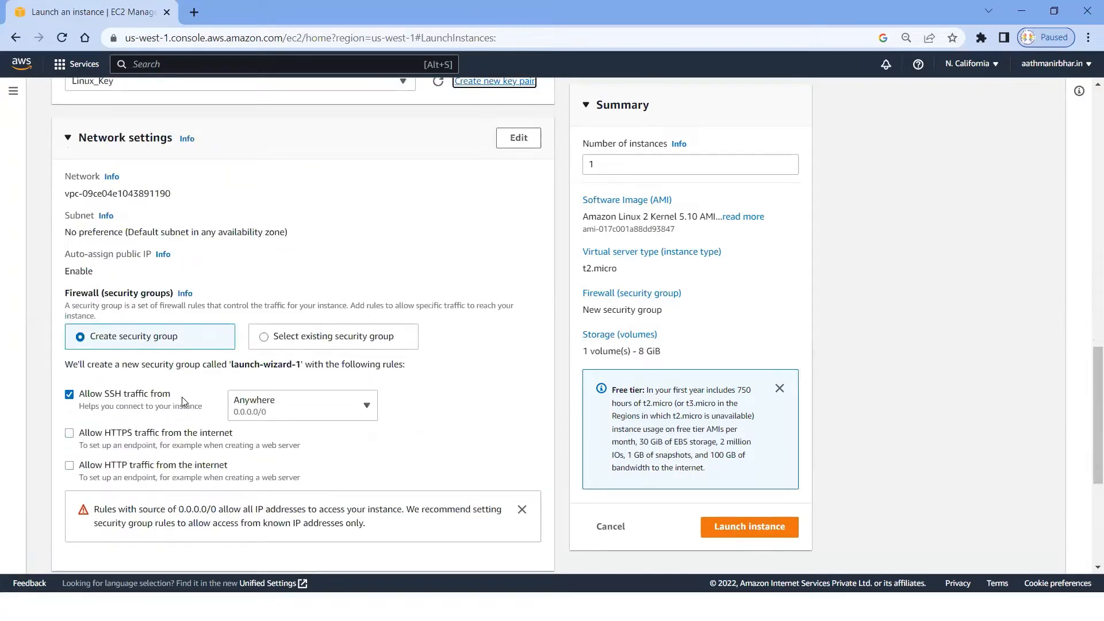
left_click_drag(180, 394, 81, 396)
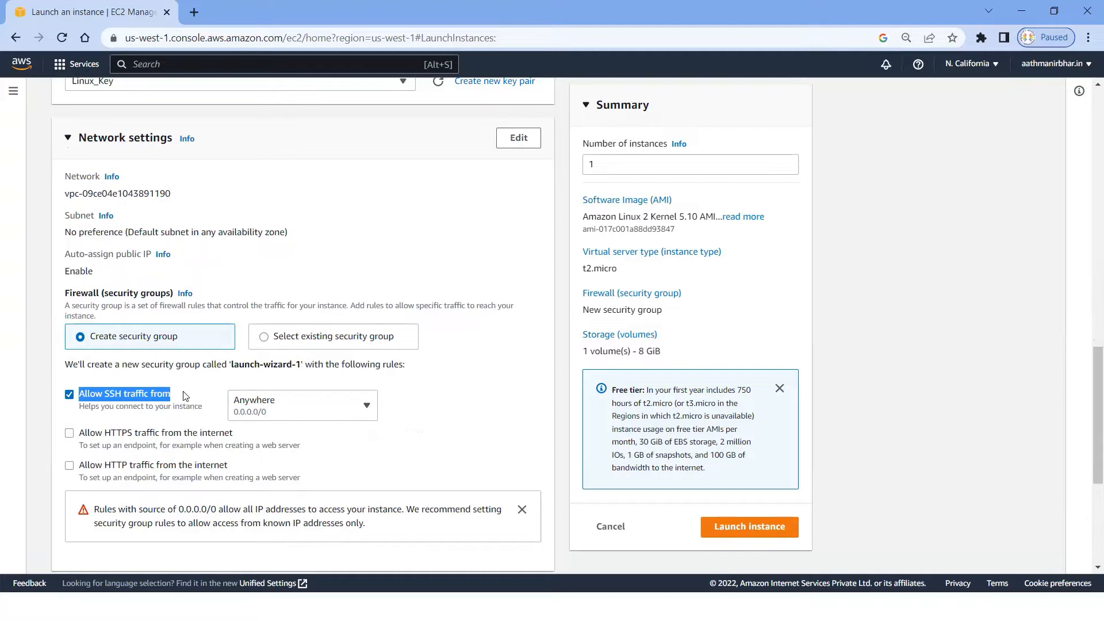
left_click(370, 408)
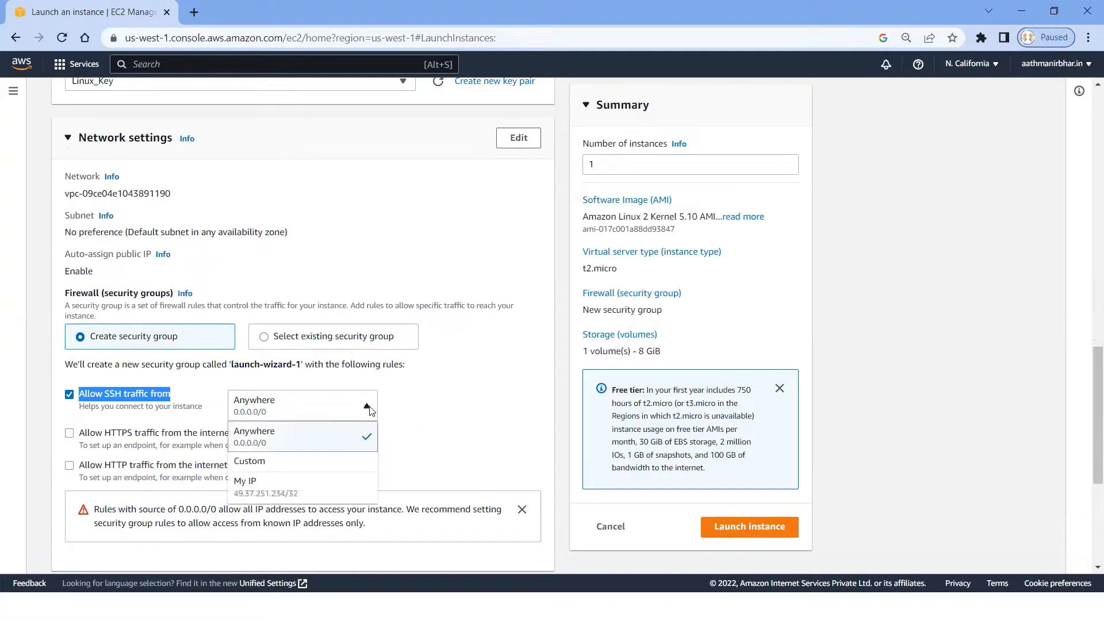
left_click(370, 409)
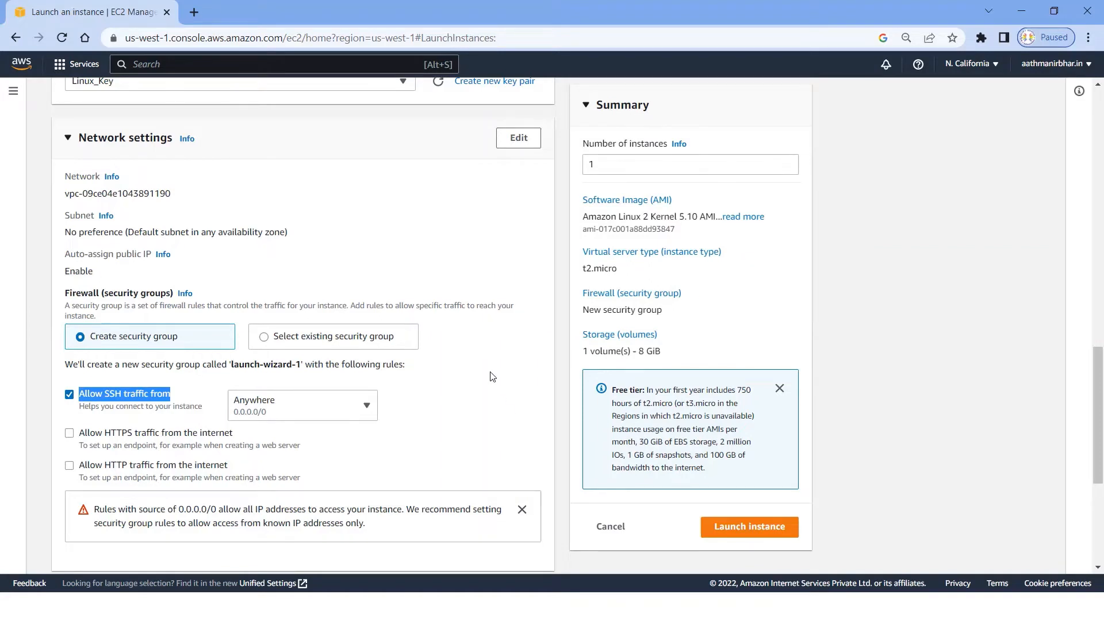
Step: Open the network settings for editing and check the available subnet and auto-assign public IP options
left_click(518, 139)
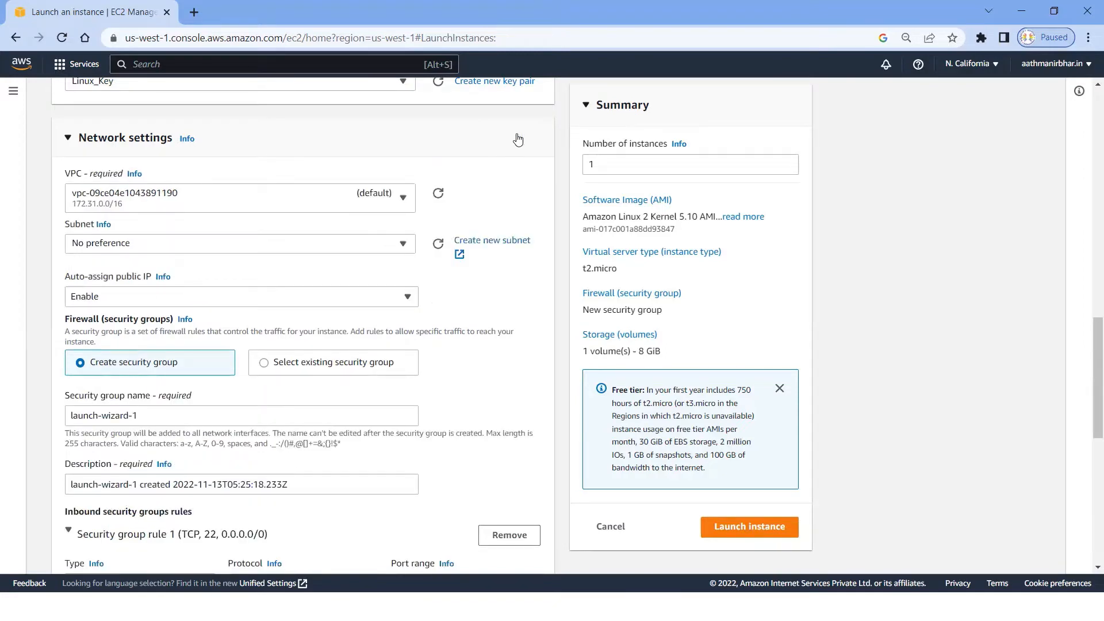
left_click(403, 244)
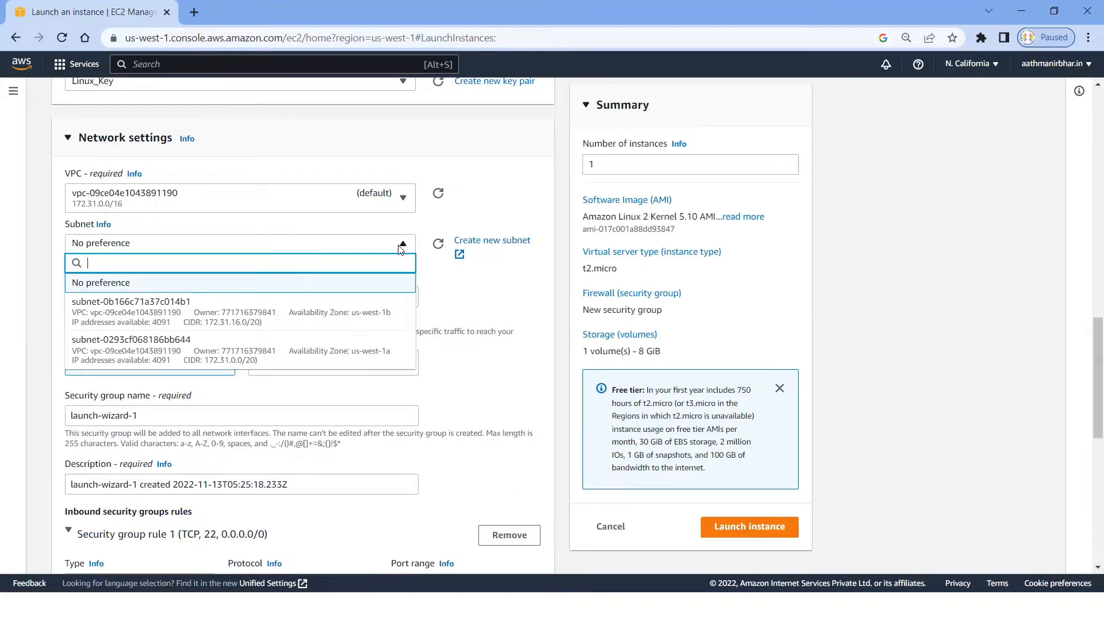
left_click(462, 293)
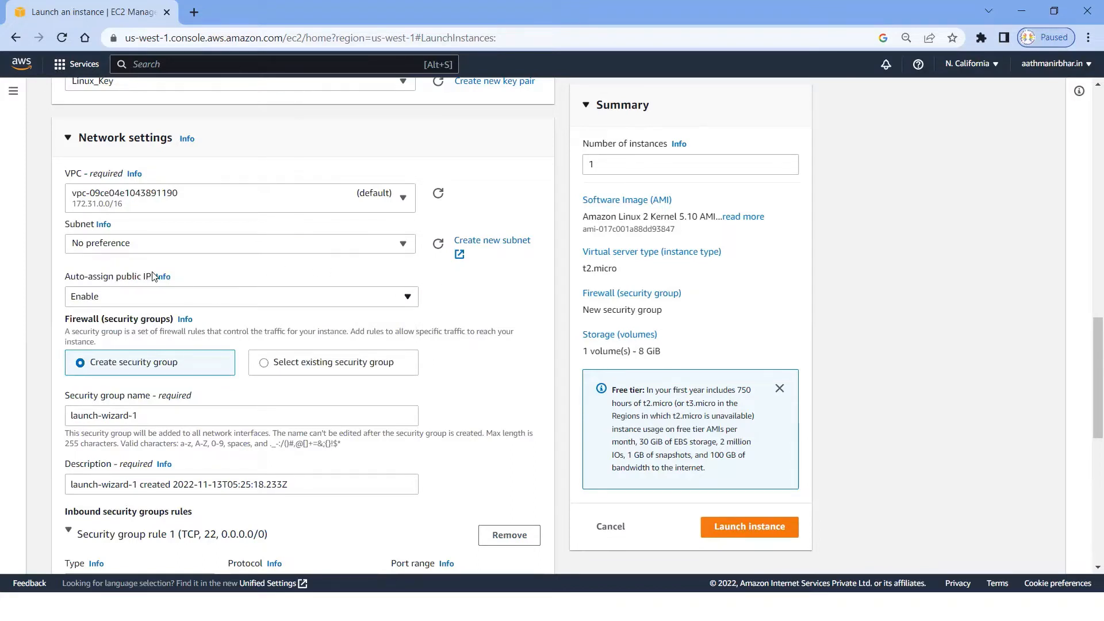
left_click_drag(154, 277, 88, 265)
left_click(209, 278)
left_click(120, 298)
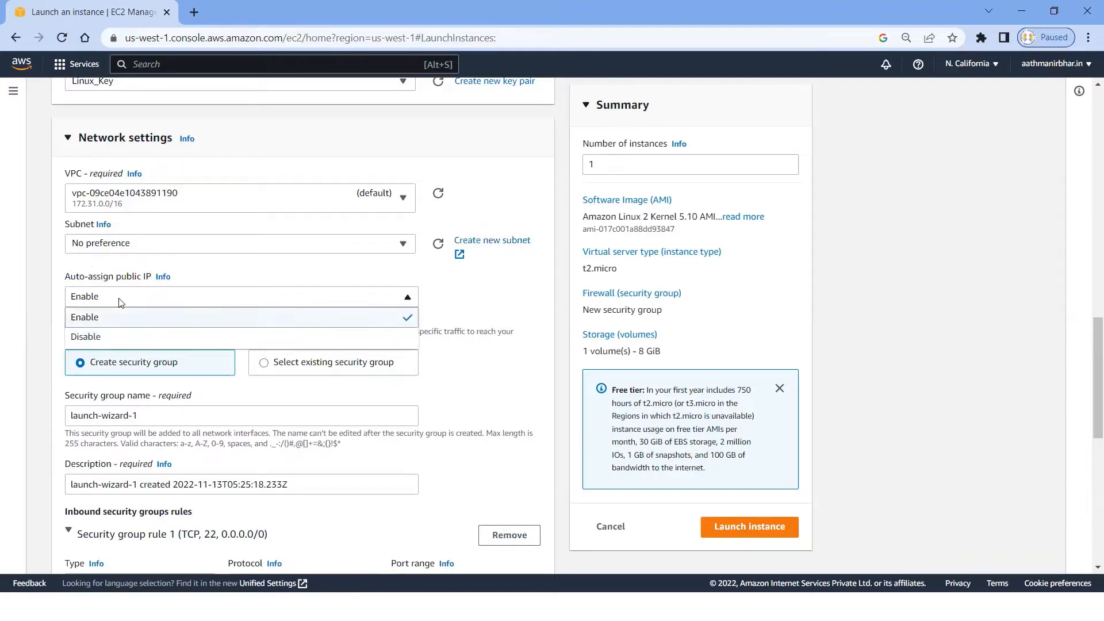
left_click(121, 297)
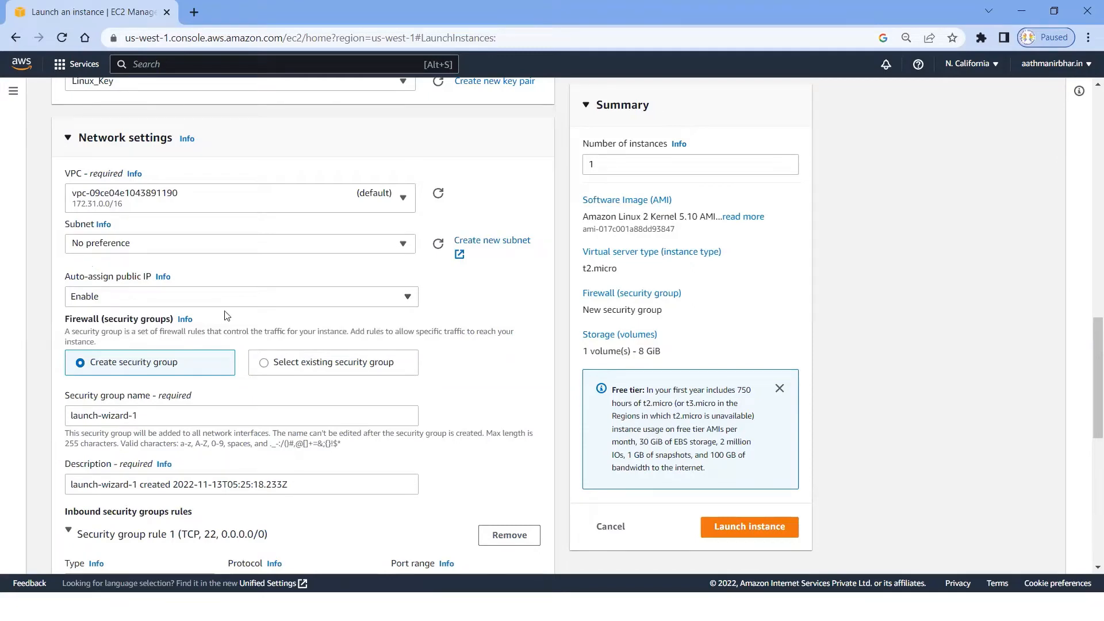
Step: Rename the new security group as SG_ICMP
scroll(224, 315, "down", 4)
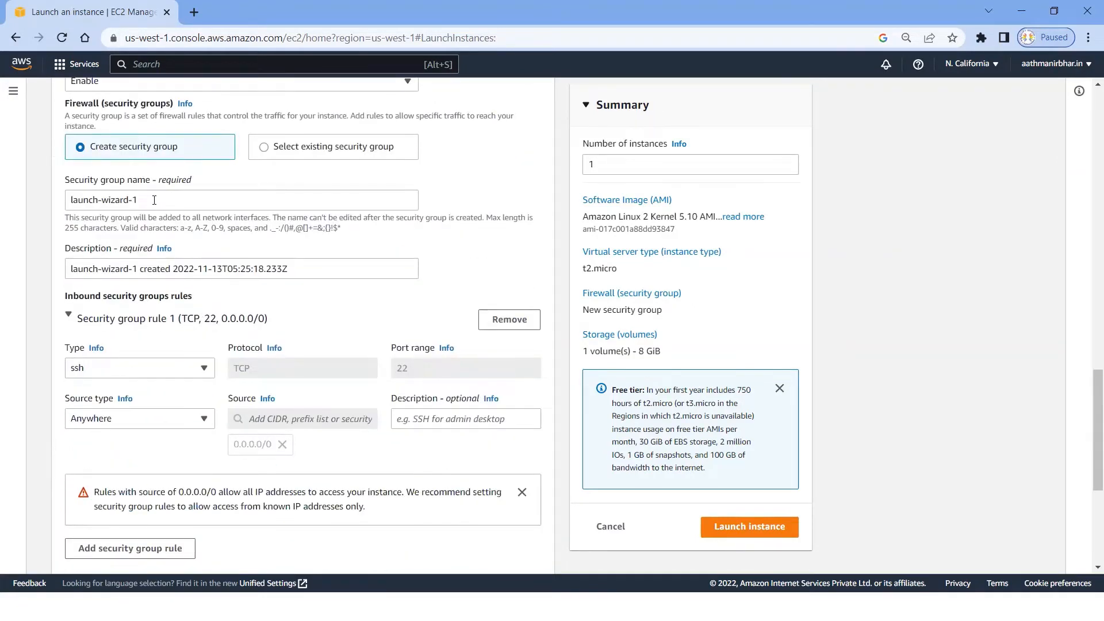
left_click_drag(154, 199, 51, 204)
type("S")
key("BackSpace")
type("SG_")
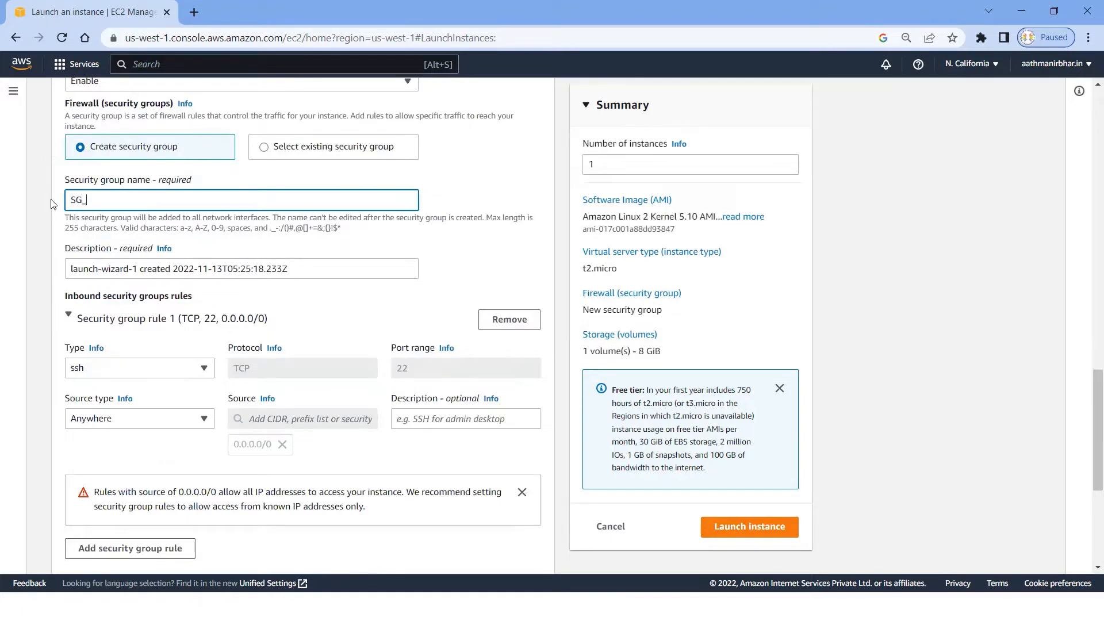
type("ICMP")
Step: Review the security group name and the type, protocol and port range of the inbound SSH rule
scroll(307, 269, "down", 1)
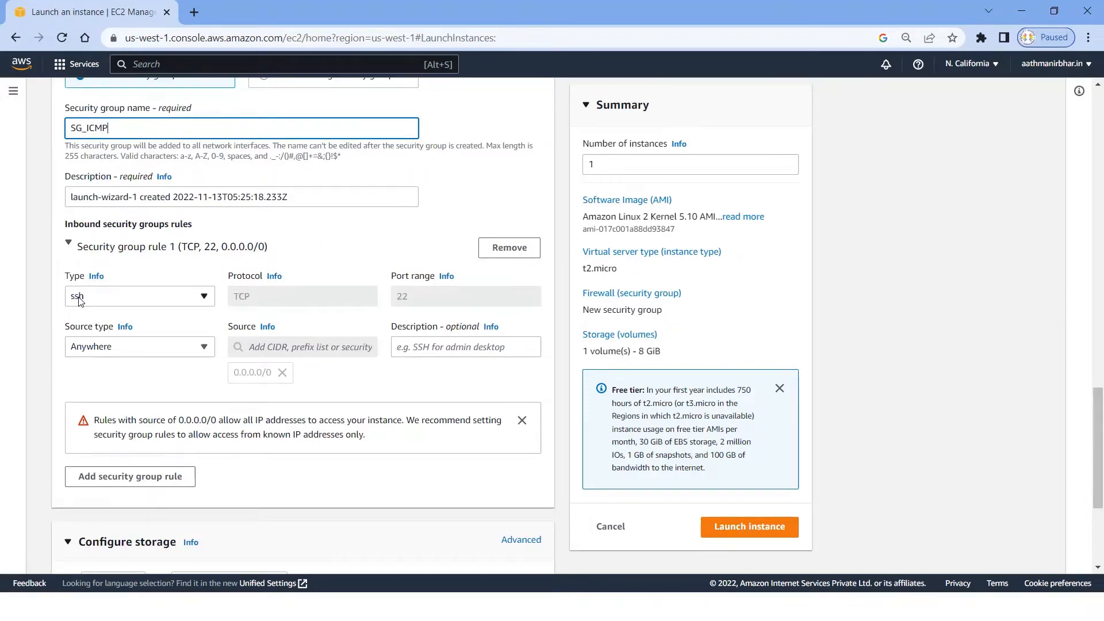
scroll(79, 300, "down", 1)
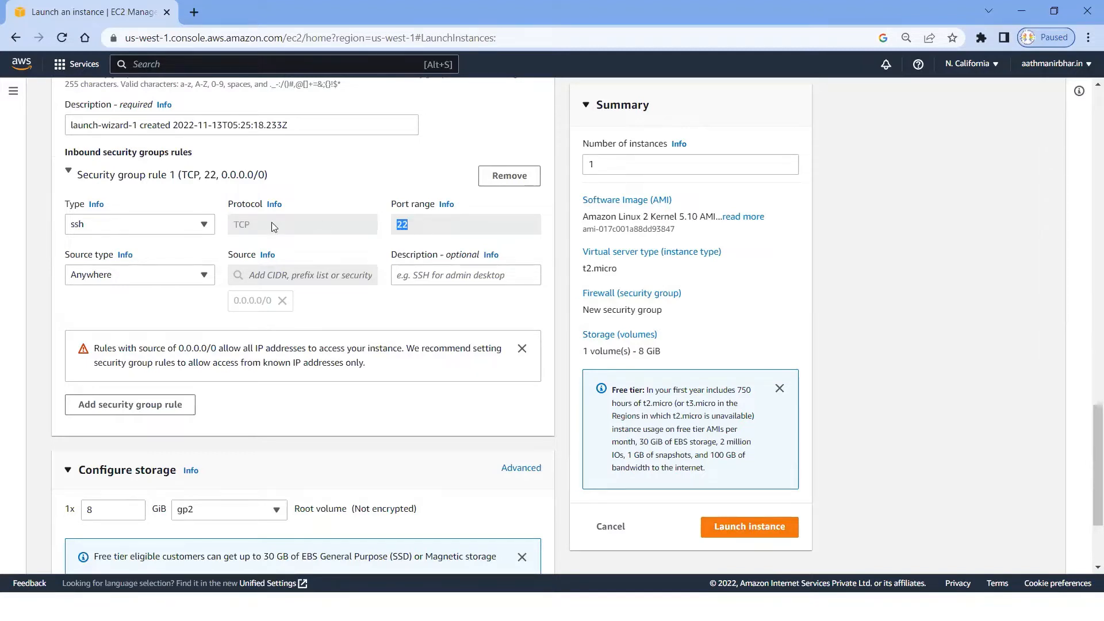
left_click_drag(259, 228, 228, 227)
scroll(297, 155, "up", 3)
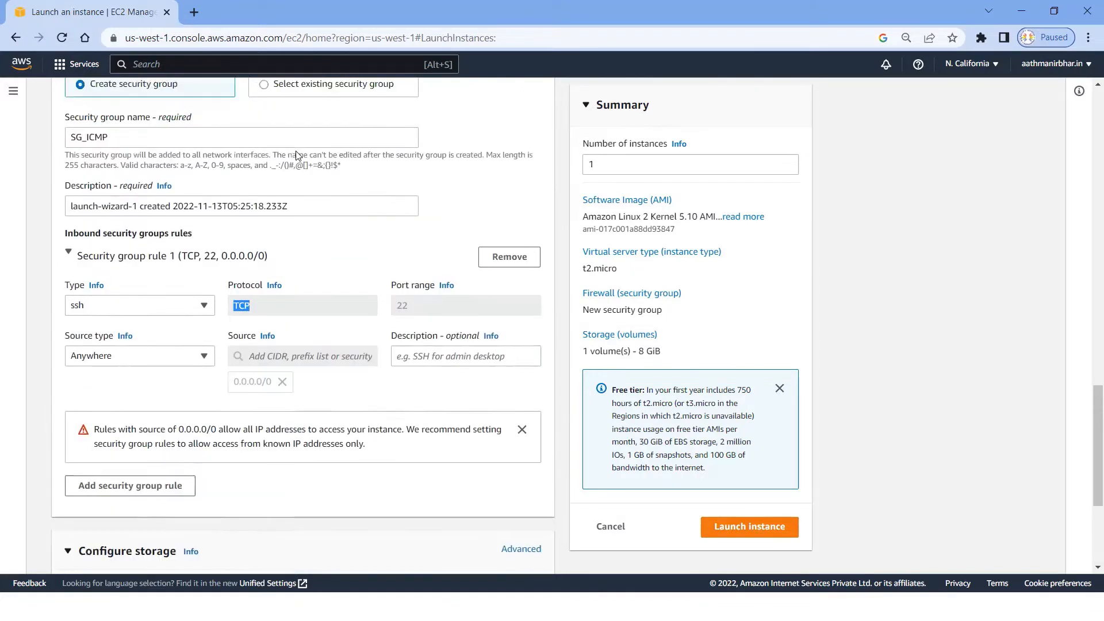
double_click(128, 270)
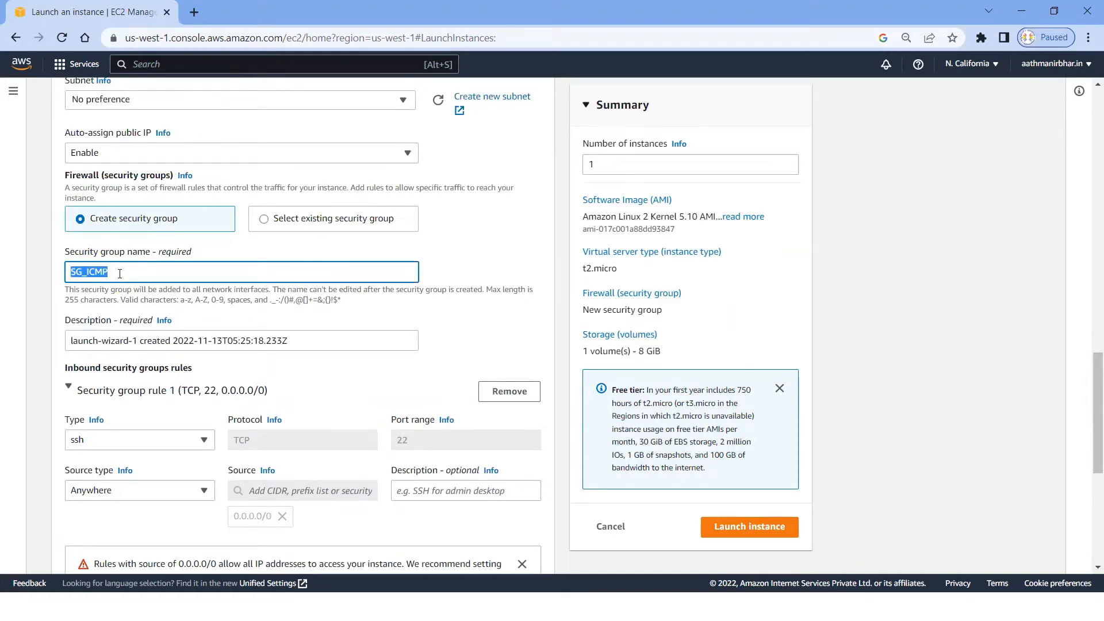
Step: Review the inbound SSH rule of the new security group and the traffic types available for it
scroll(120, 273, "down", 2)
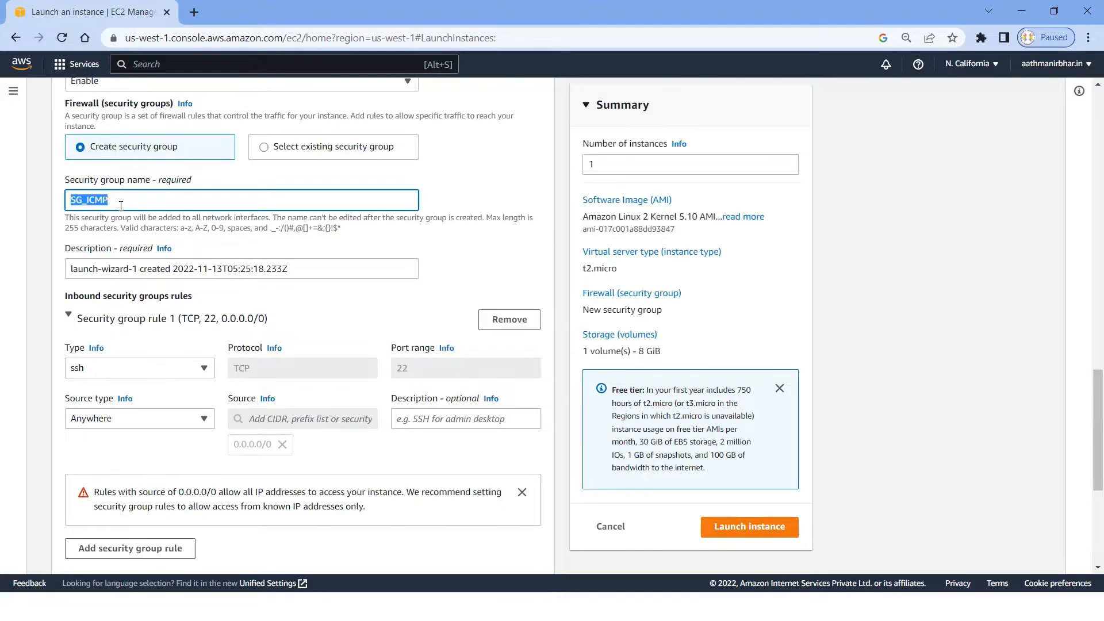
scroll(121, 205, "down", 2)
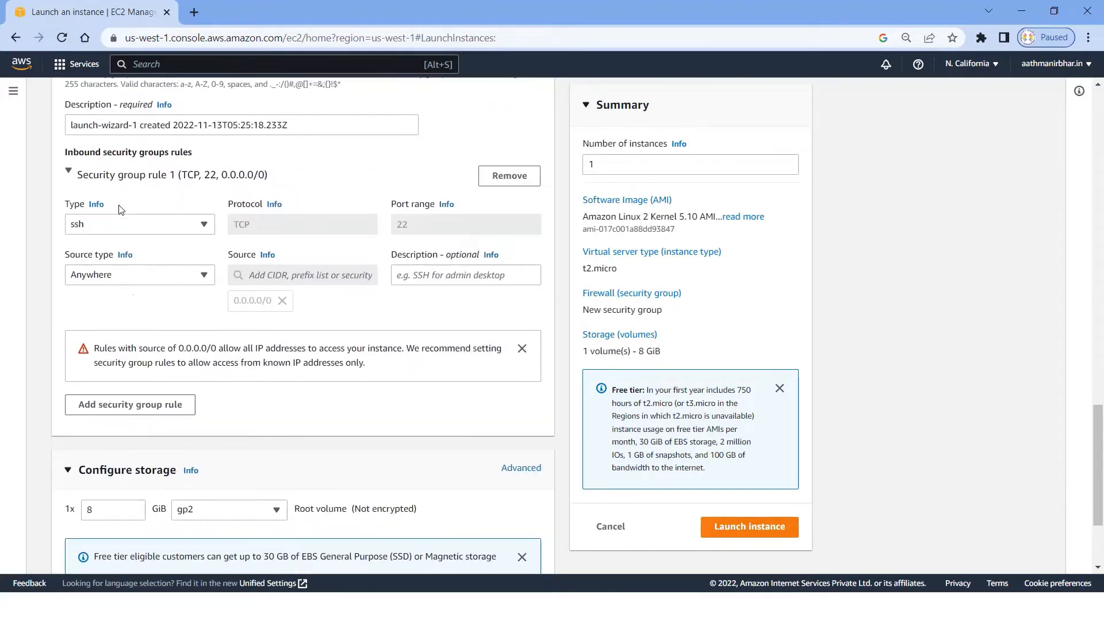
left_click(92, 228)
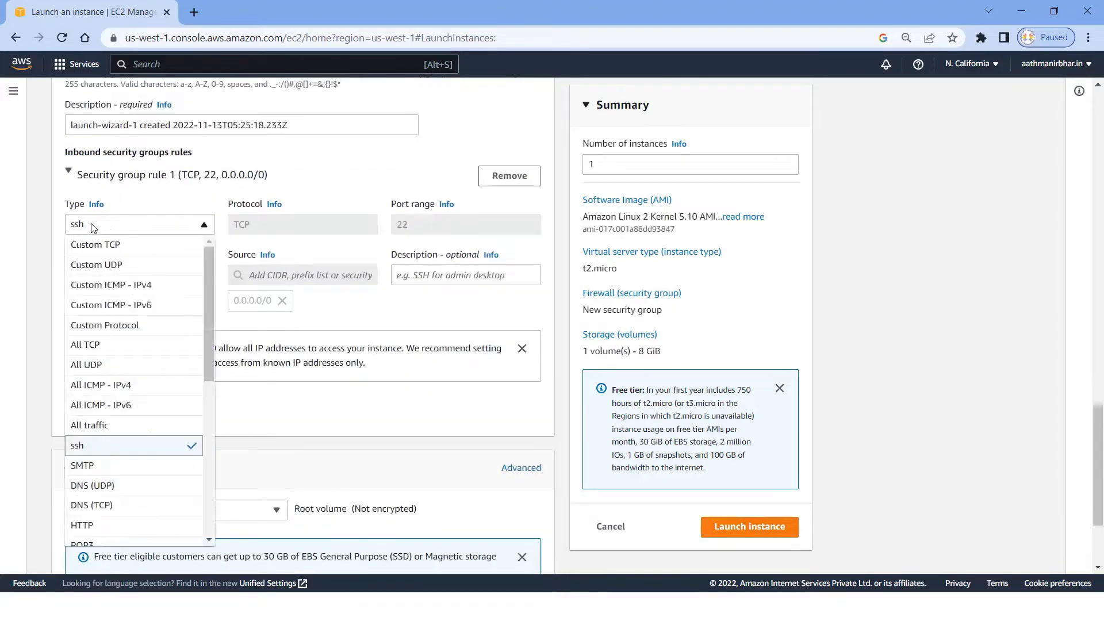
left_click(153, 191)
left_click(153, 190)
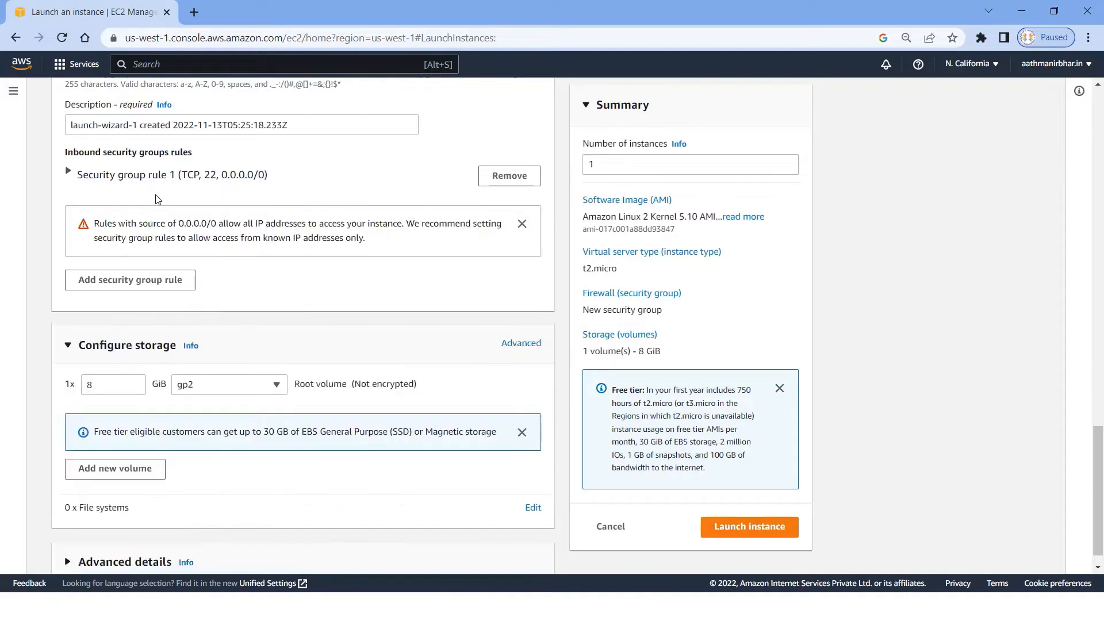
left_click(68, 172)
Step: Add a second inbound security group rule of type All ICMP - IPv4 with the custom source 0.0.0.0/0
scroll(120, 338, "down", 1)
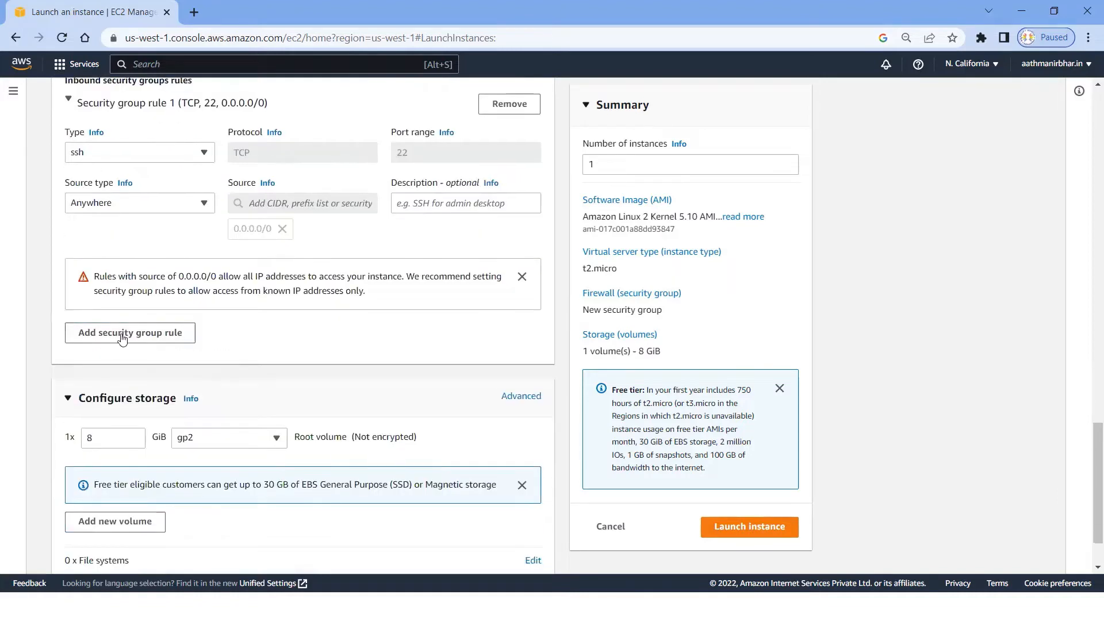
left_click(122, 339)
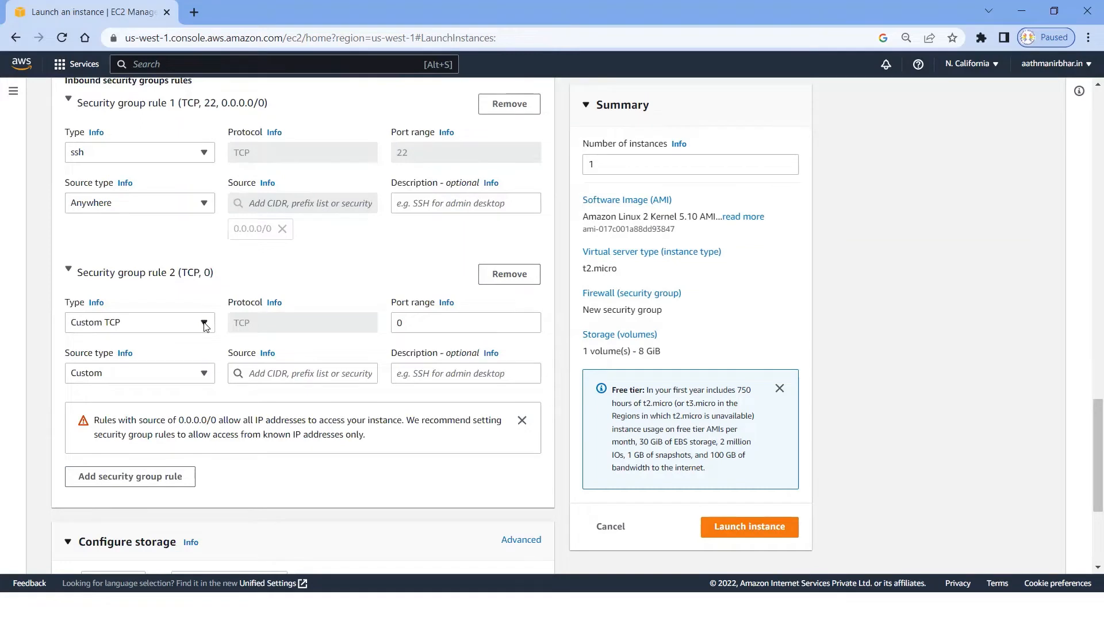
left_click(204, 324)
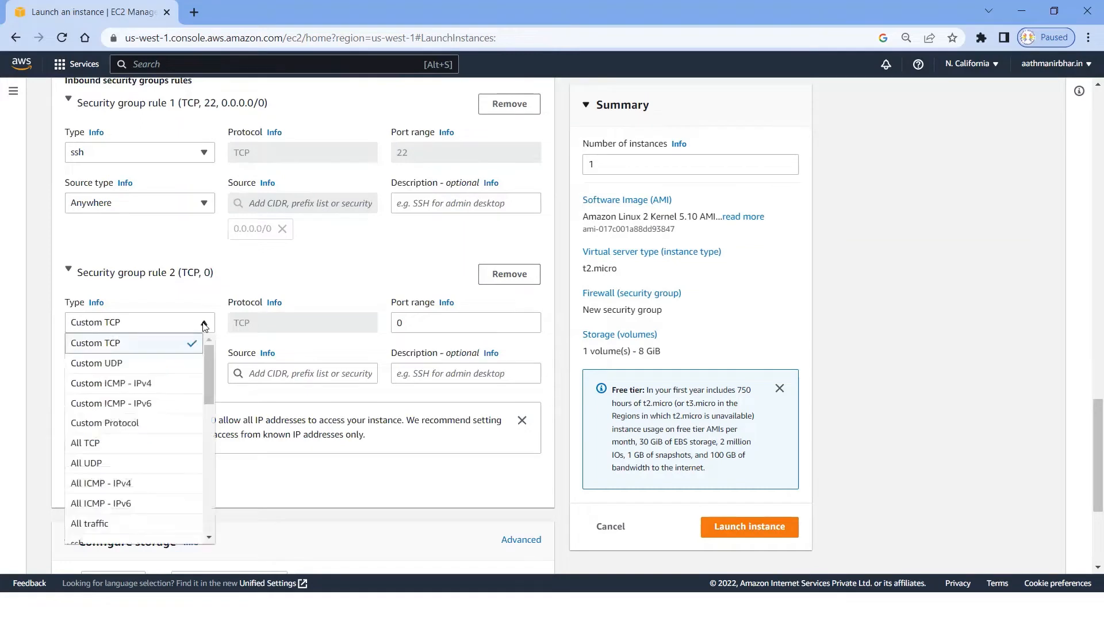
left_click(112, 488)
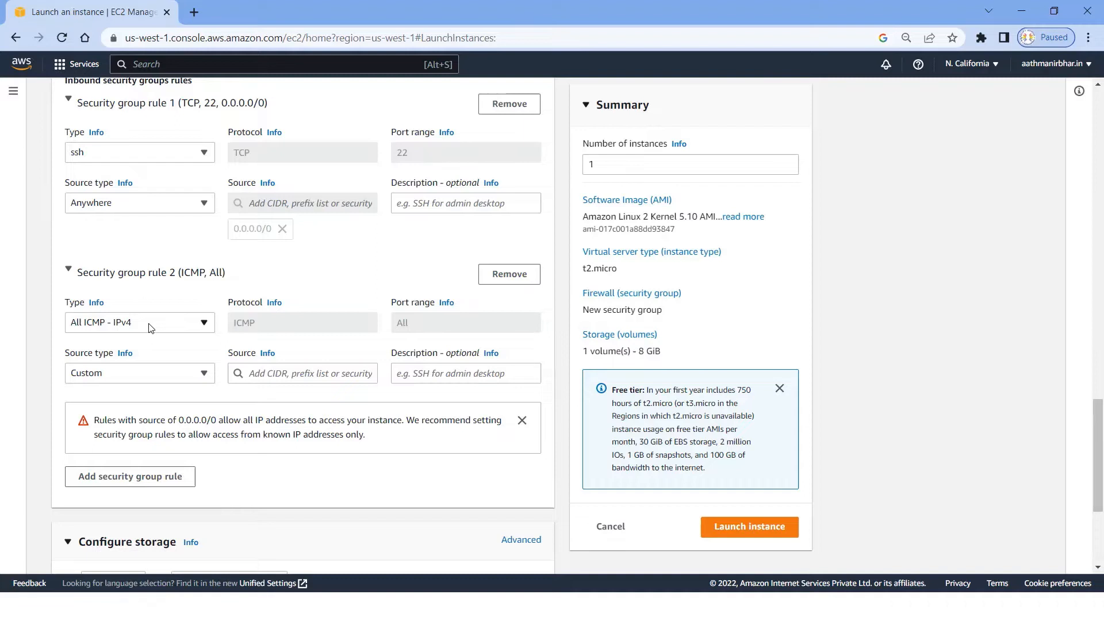
left_click(185, 376)
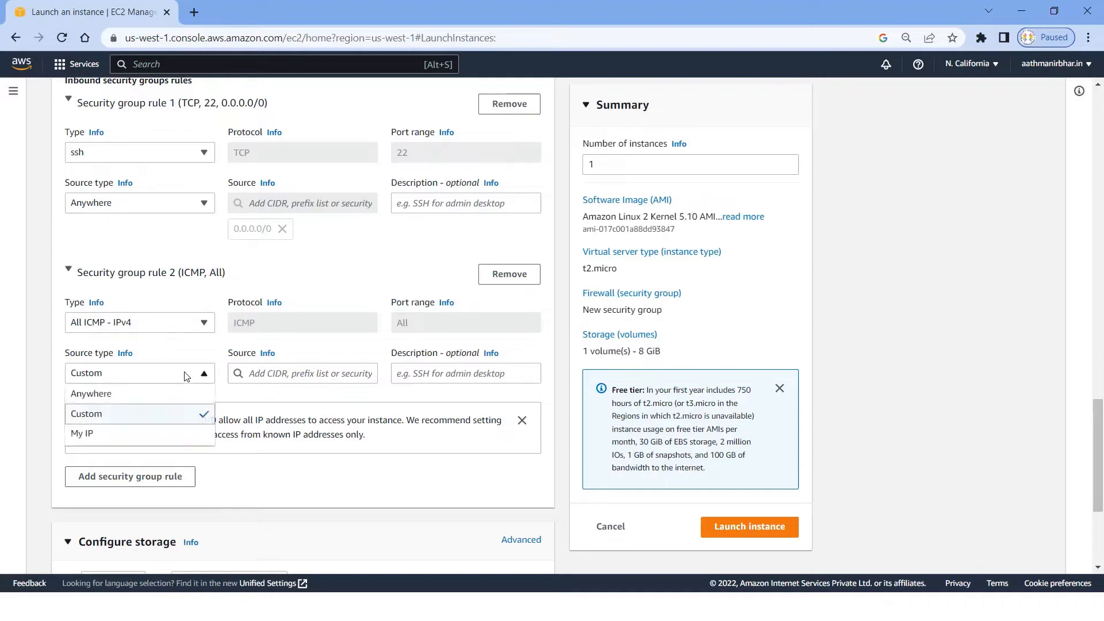
left_click(143, 418)
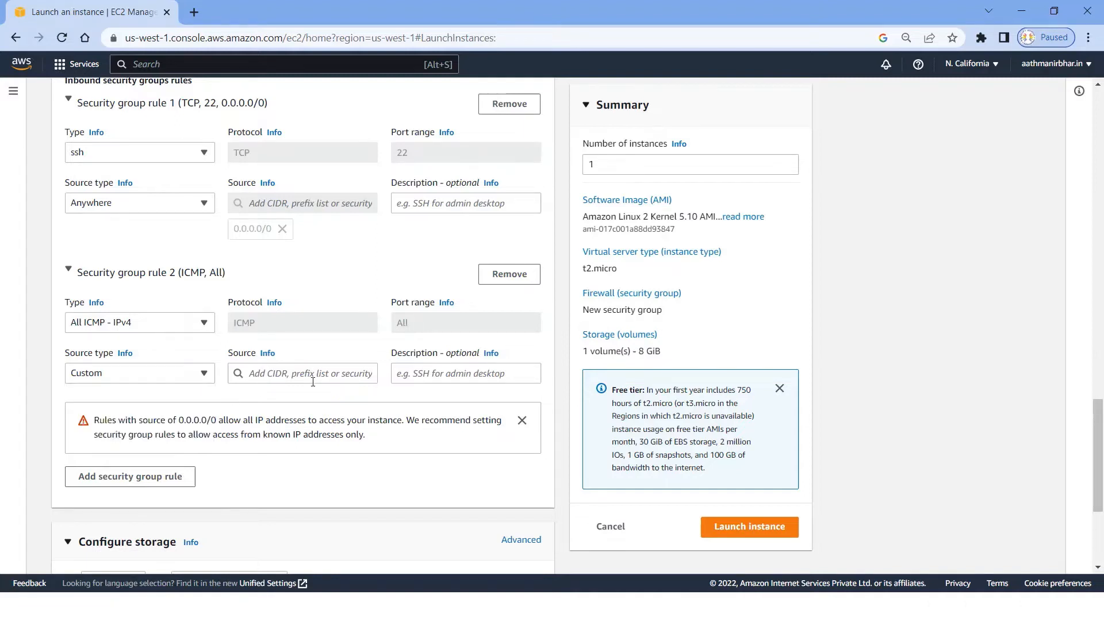
left_click(313, 371)
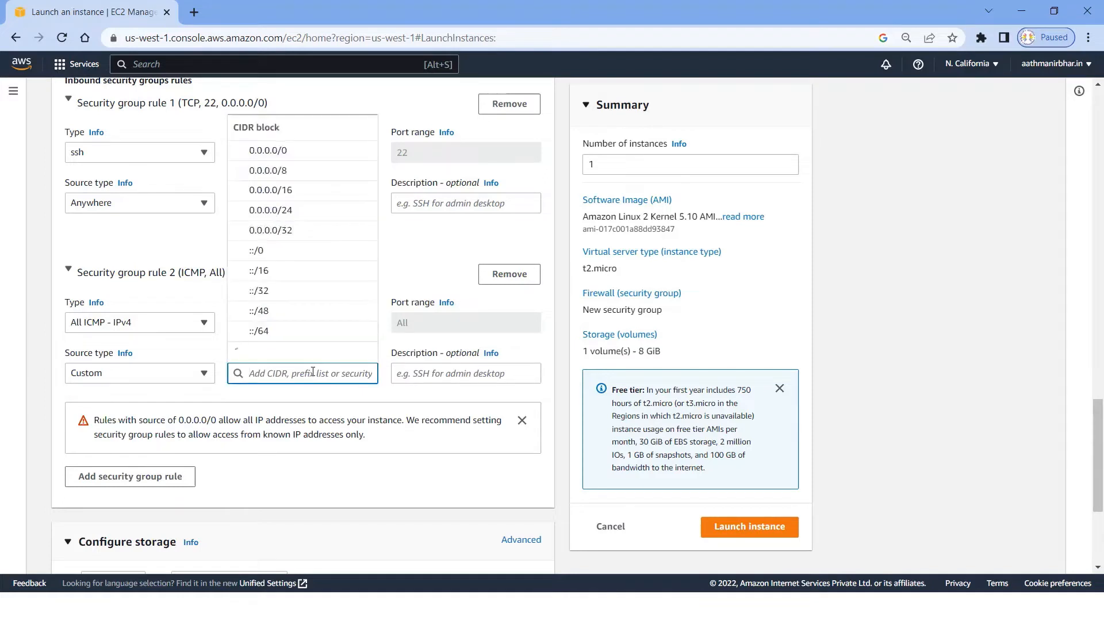
left_click(287, 150)
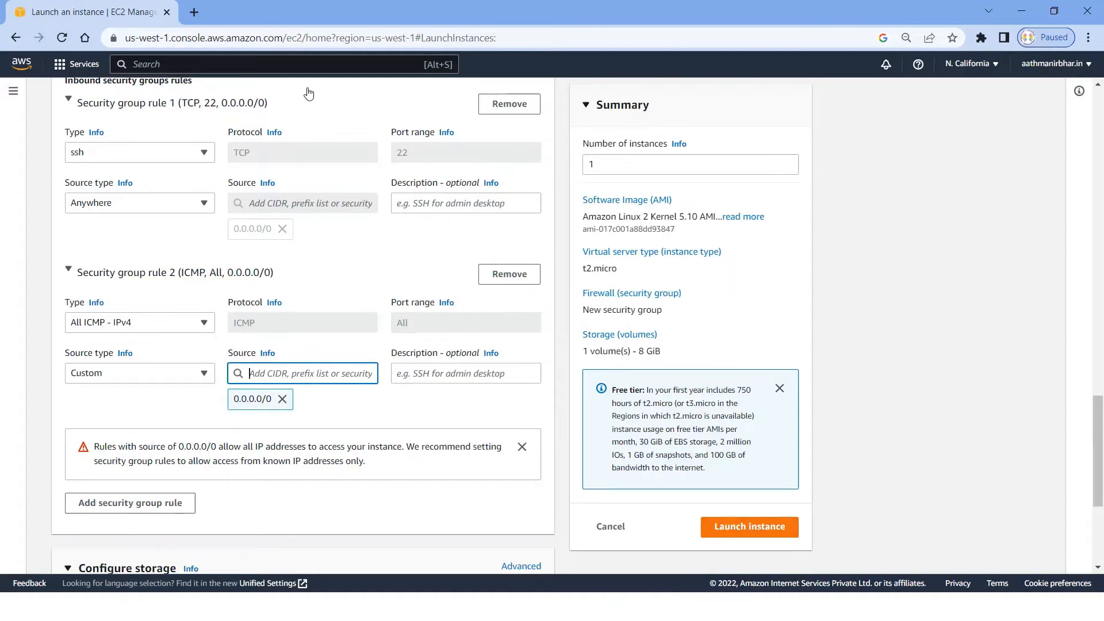
Step: Launch the instance and copy the public IPv4 address of Linux_ICMP_Lab from its details in the instances list
left_click(739, 530)
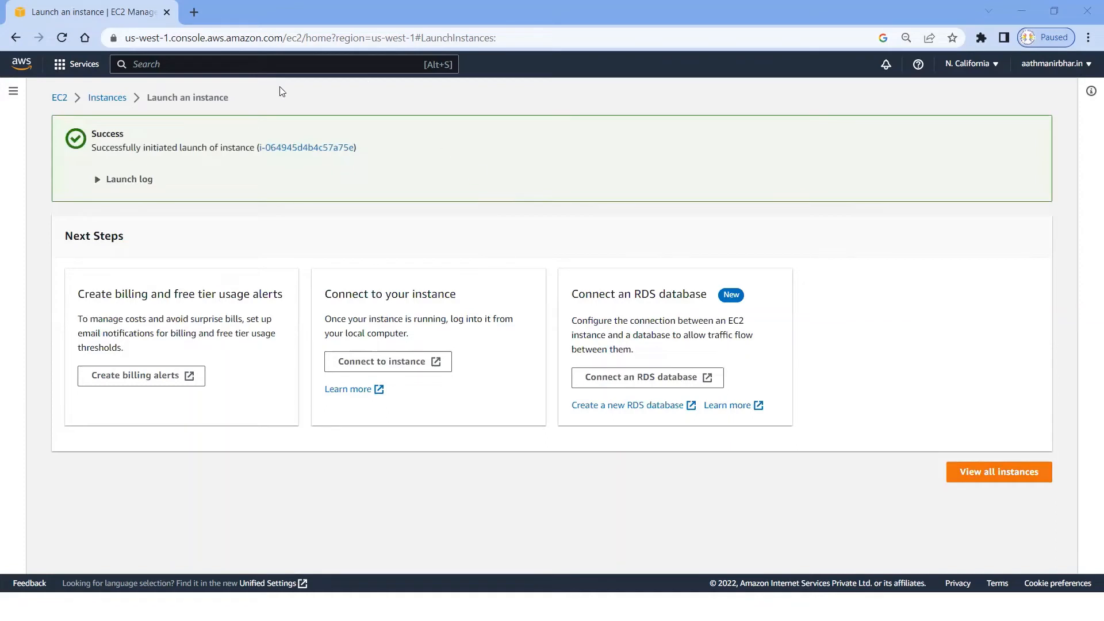
left_click(994, 472)
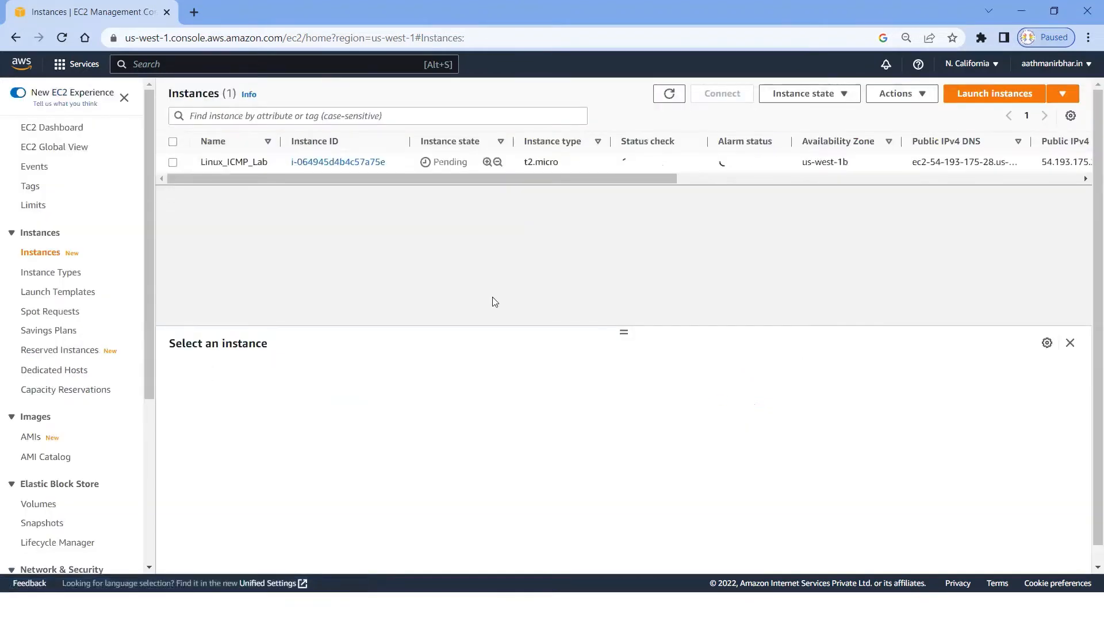
left_click(172, 163)
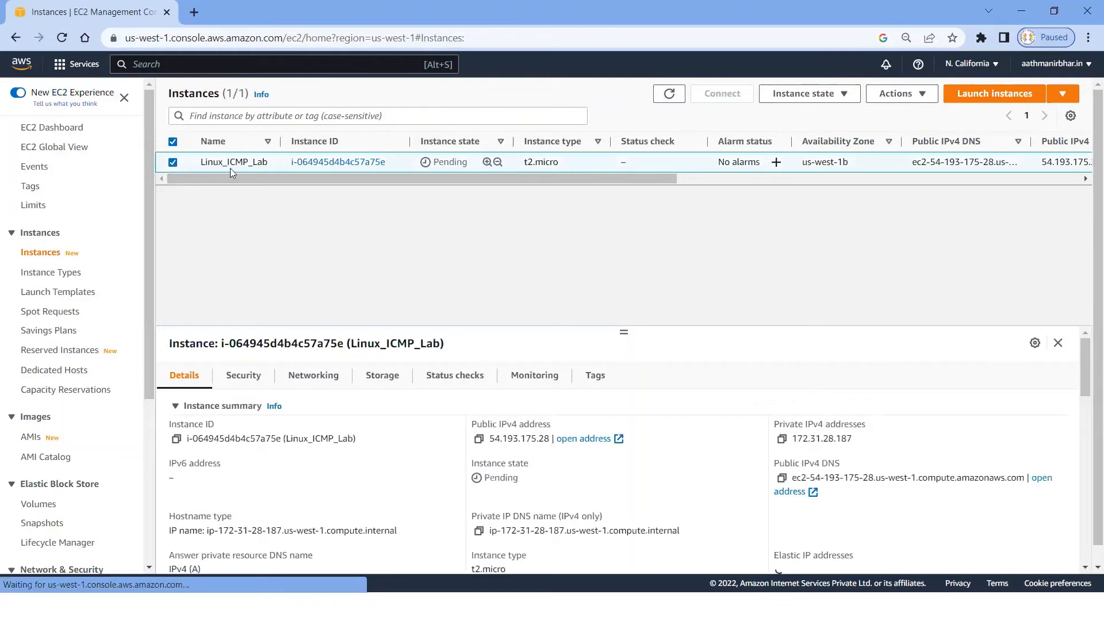
left_click(479, 442)
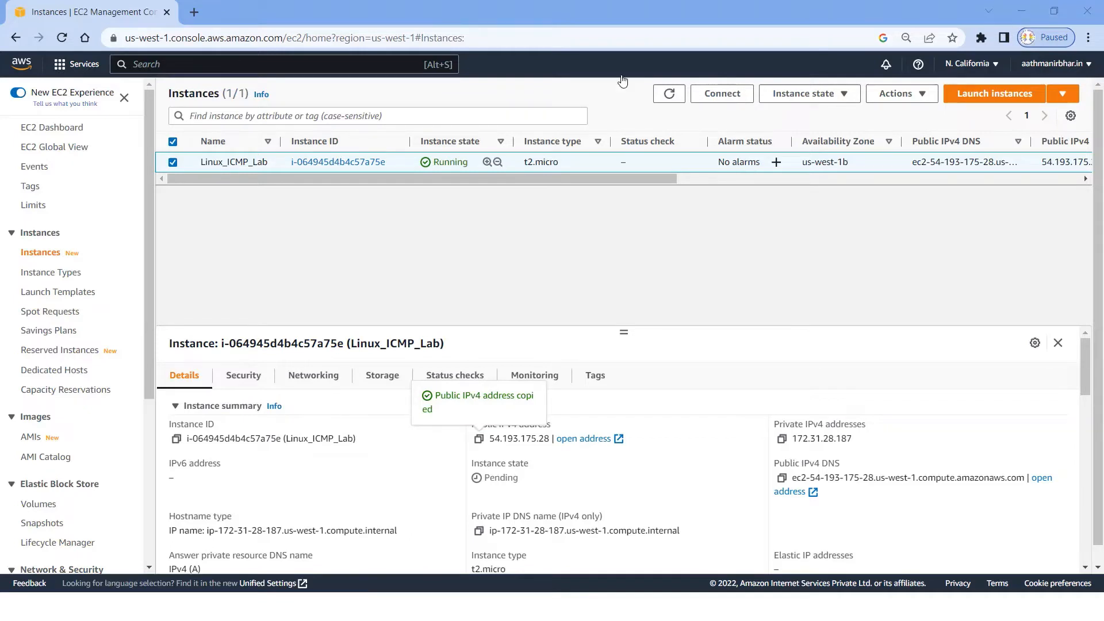
Step: Refresh the instances list repeatedly to check the state, status check and availability zone of Linux_ICMP_Lab
left_click(670, 97)
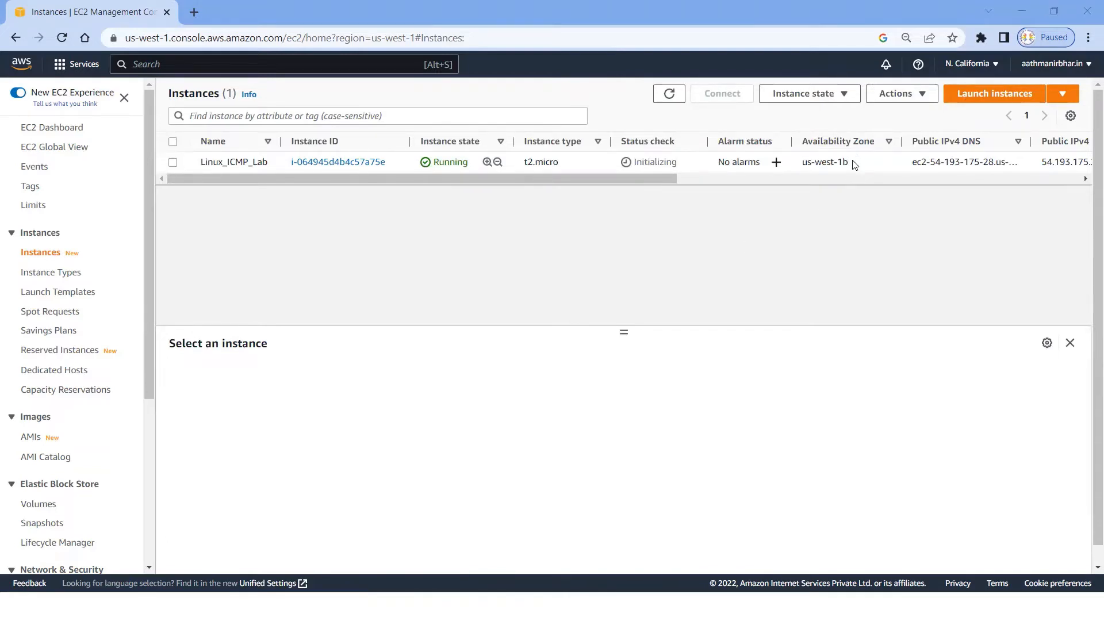
left_click_drag(855, 163, 803, 163)
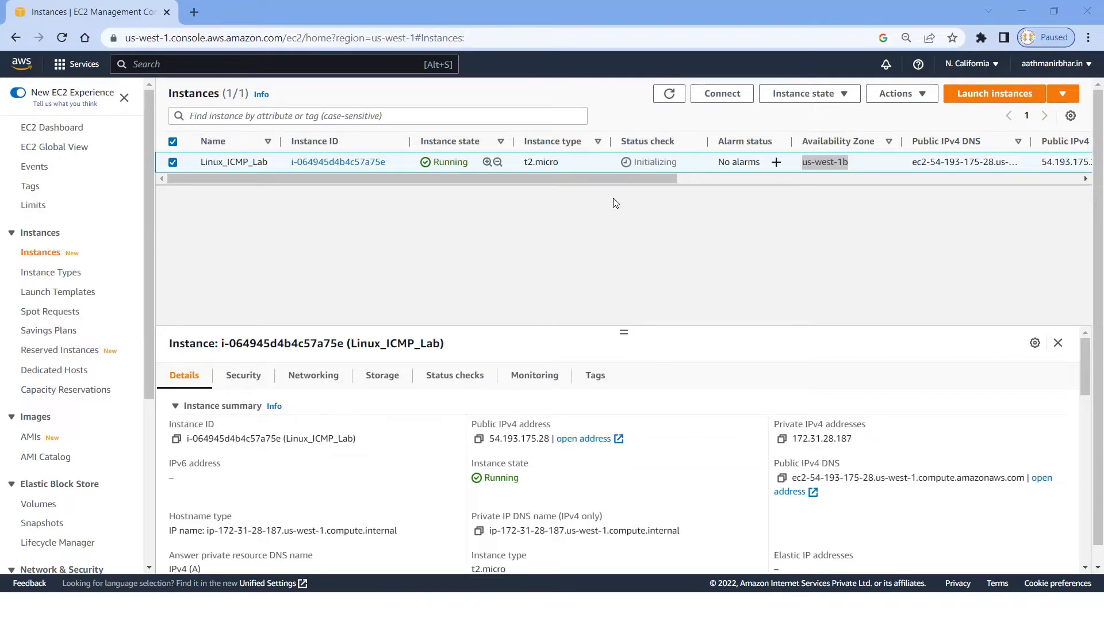
left_click(668, 94)
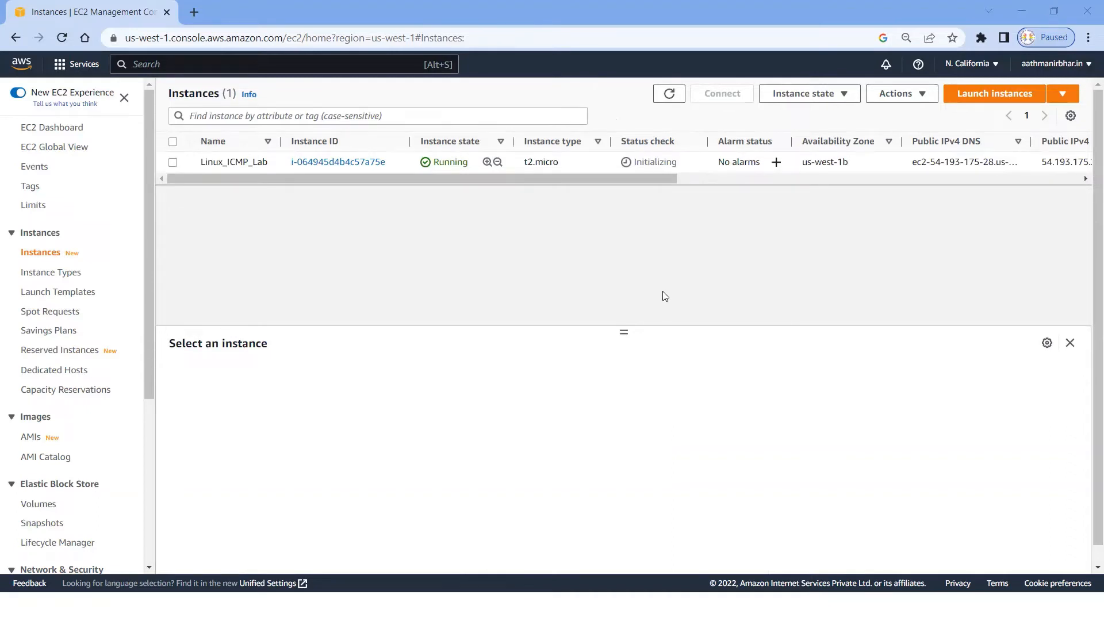
left_click(668, 98)
left_click(671, 101)
left_click(670, 101)
left_click(670, 95)
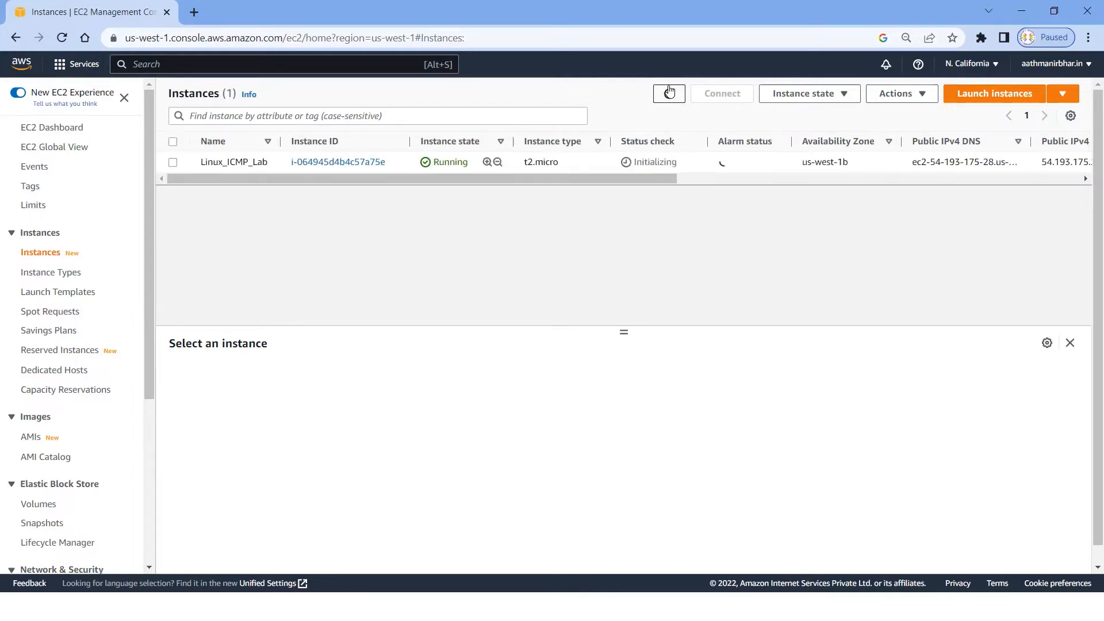
left_click(172, 163)
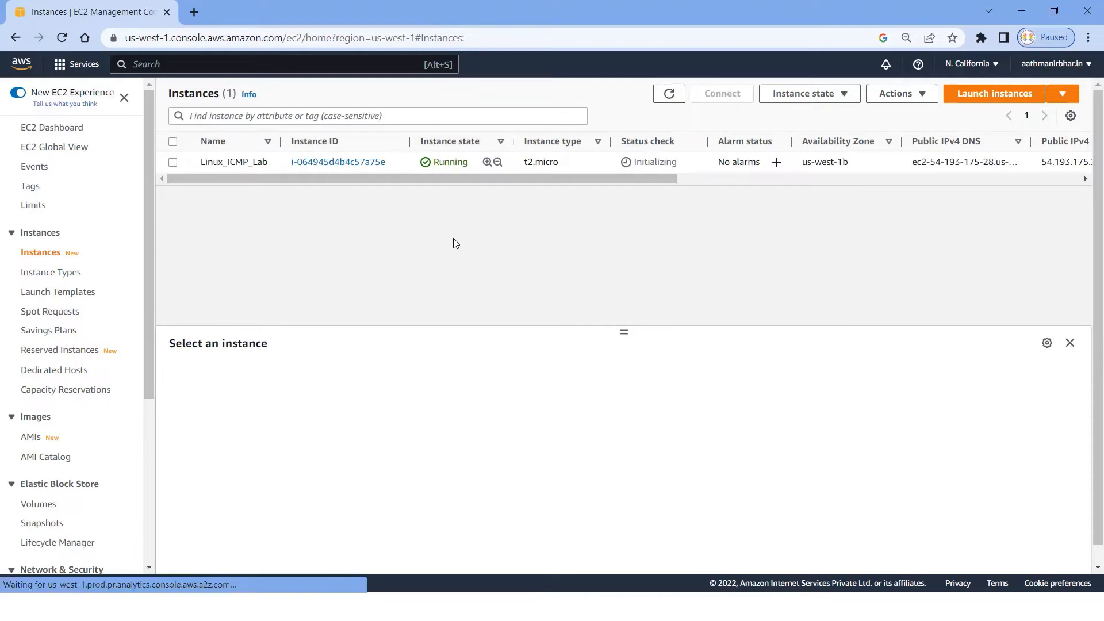
left_click(668, 96)
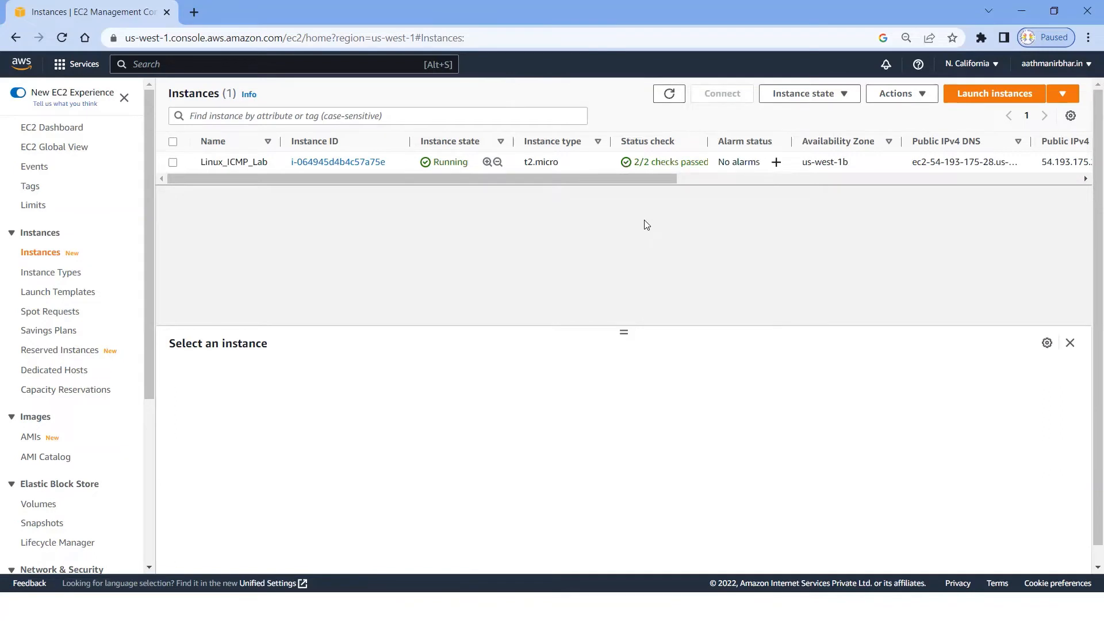
Step: Connect to Linux_ICMP_Lab through EC2 Instance Connect and enter empty lines in its terminal to test the prompt
left_click(172, 163)
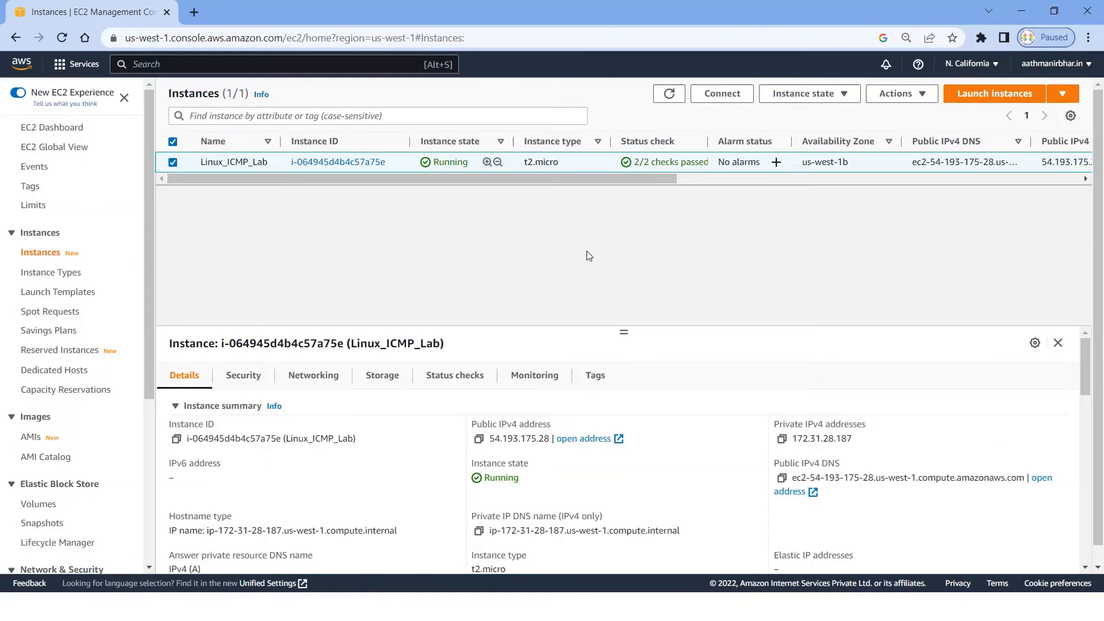
left_click(722, 97)
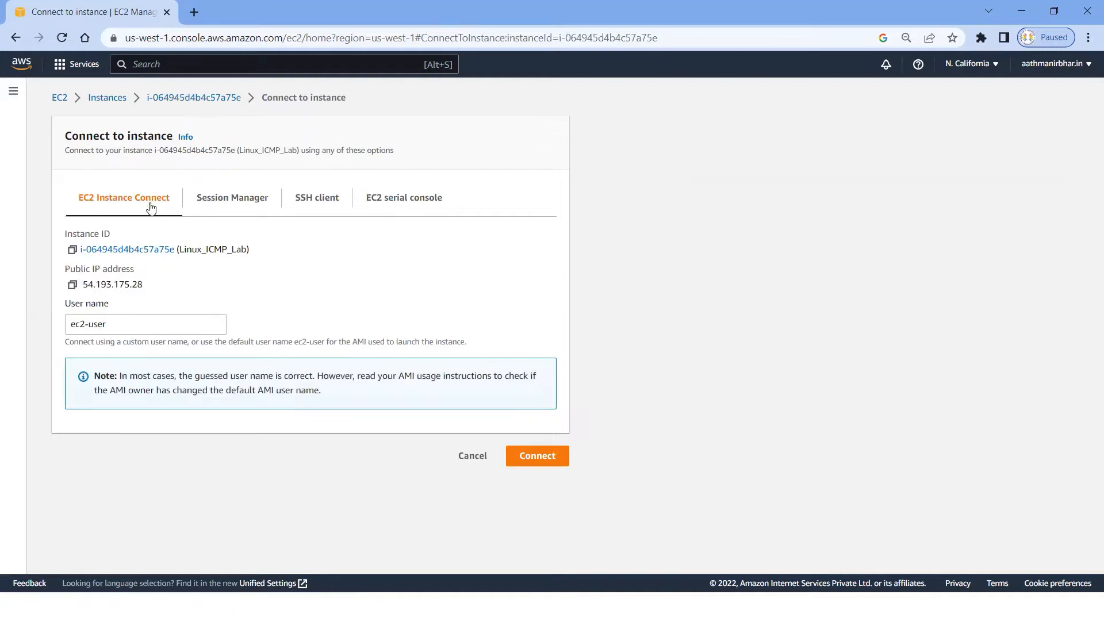
left_click(533, 458)
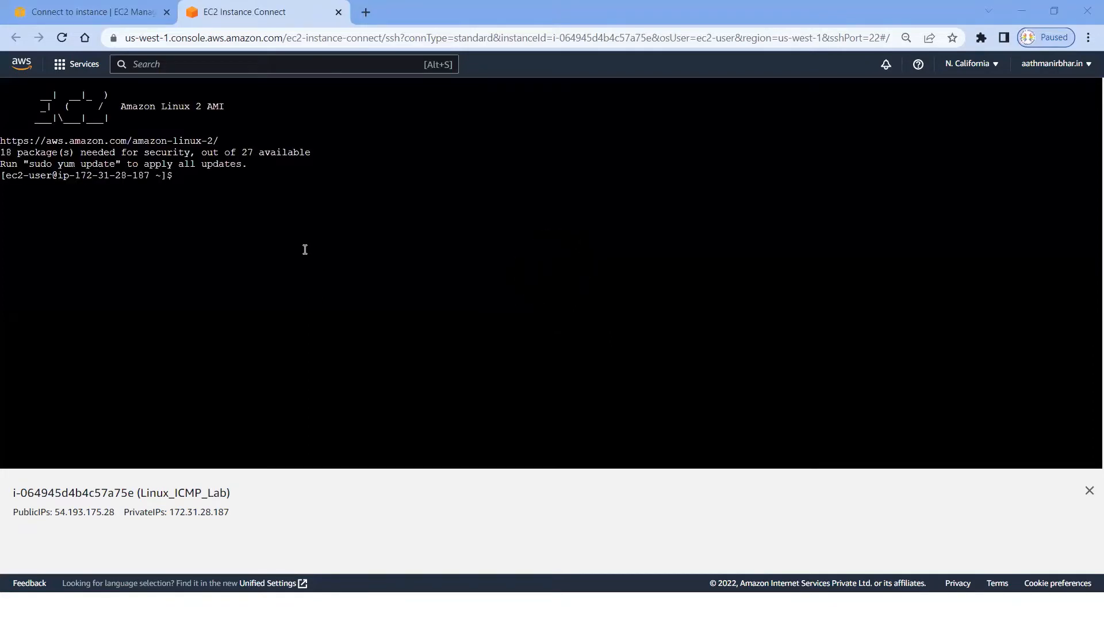
left_click(284, 207)
key("Return")
key("Return")
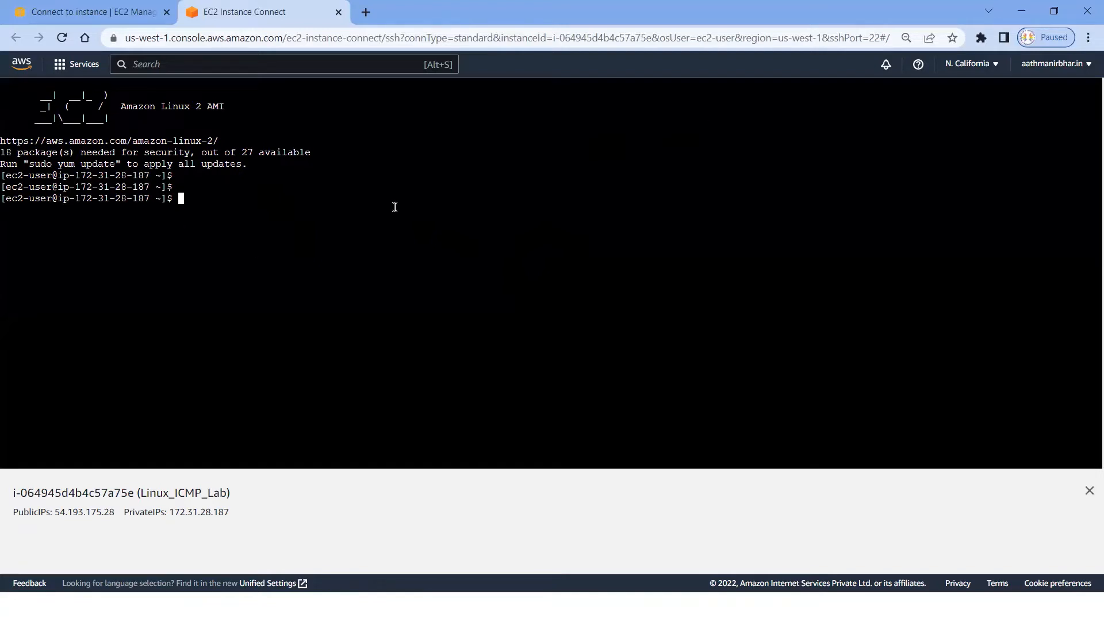
Step: Return to the EC2 instances list and copy the public IPv4 address of Linux_ICMP_Lab
left_click_drag(664, 56, 646, 43)
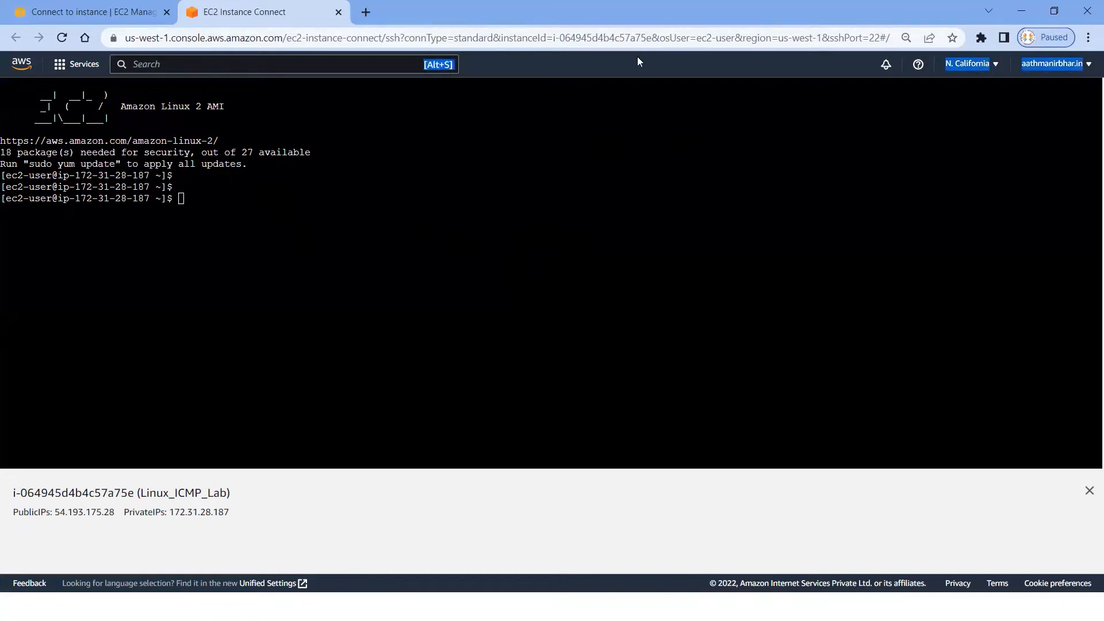
left_click(122, 18)
left_click(109, 99)
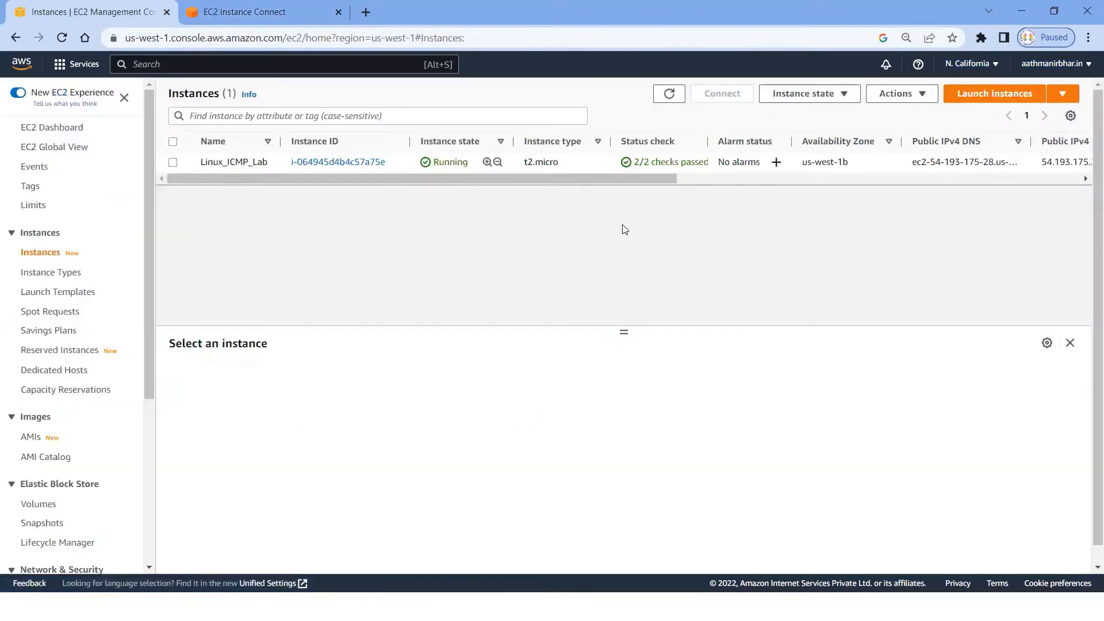
left_click(173, 162)
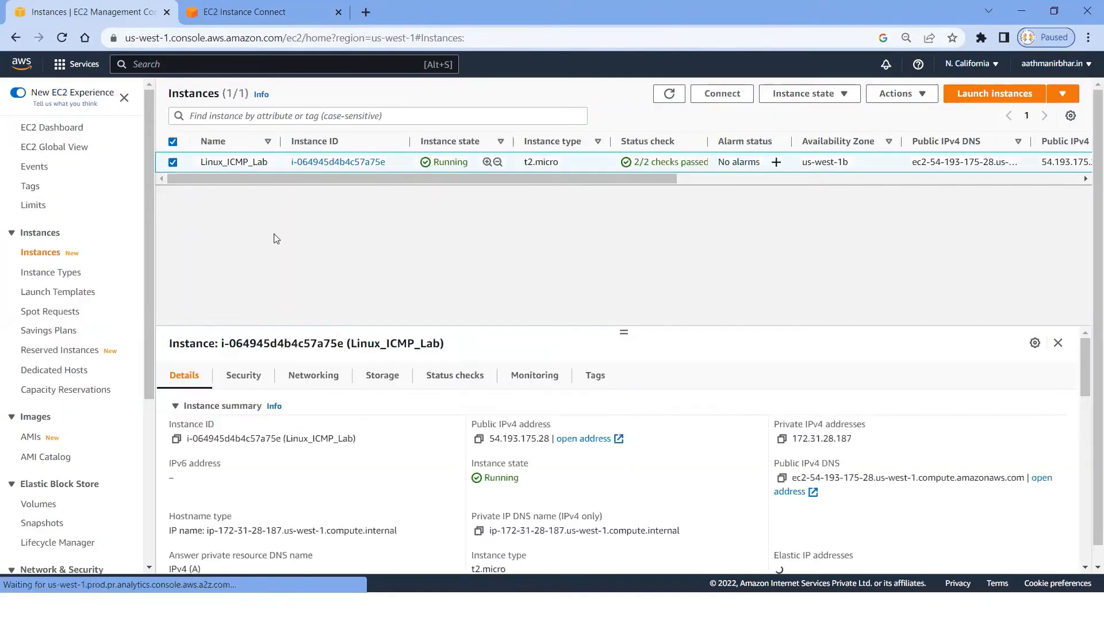
left_click(478, 438)
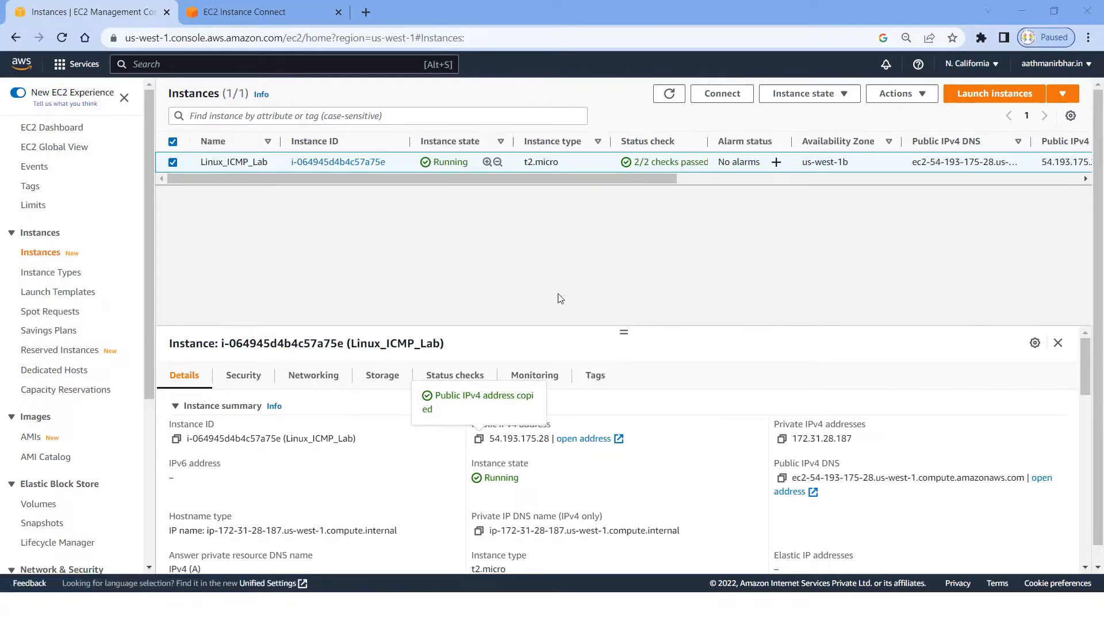
Step: Switch to the Windows Command Prompt and ping the instance's public address 54.193.175.28
type("ping")
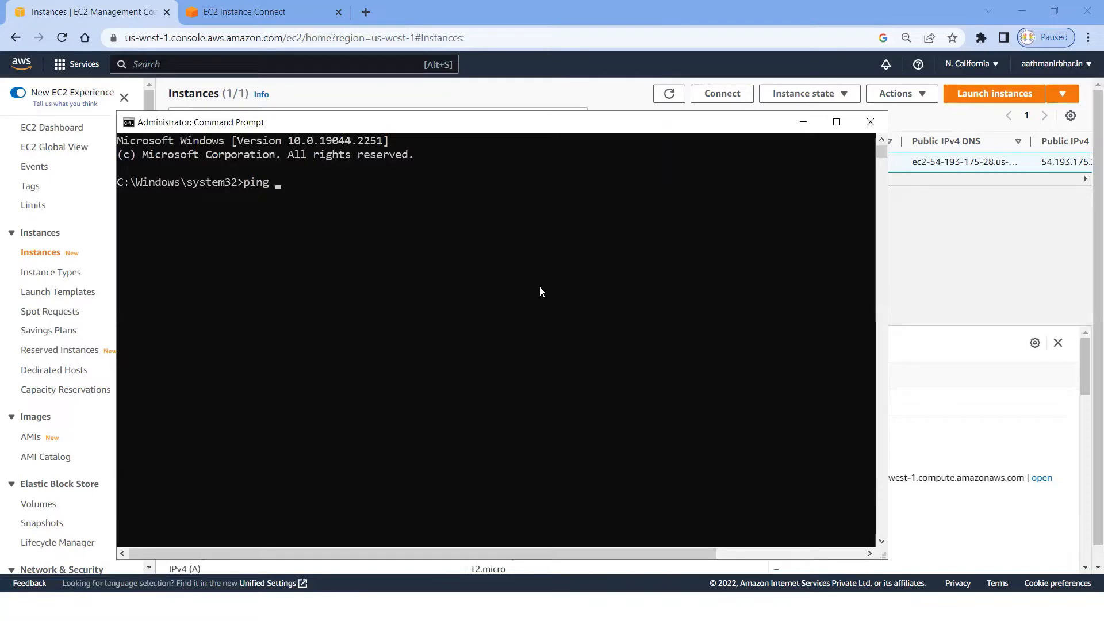
right_click(388, 225)
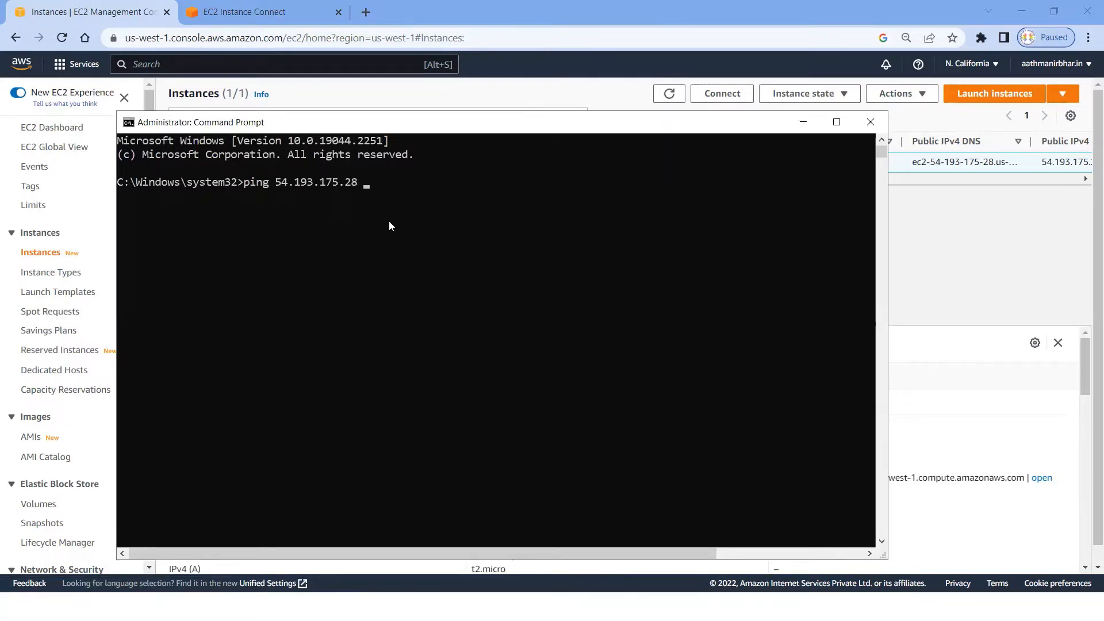
key("Return")
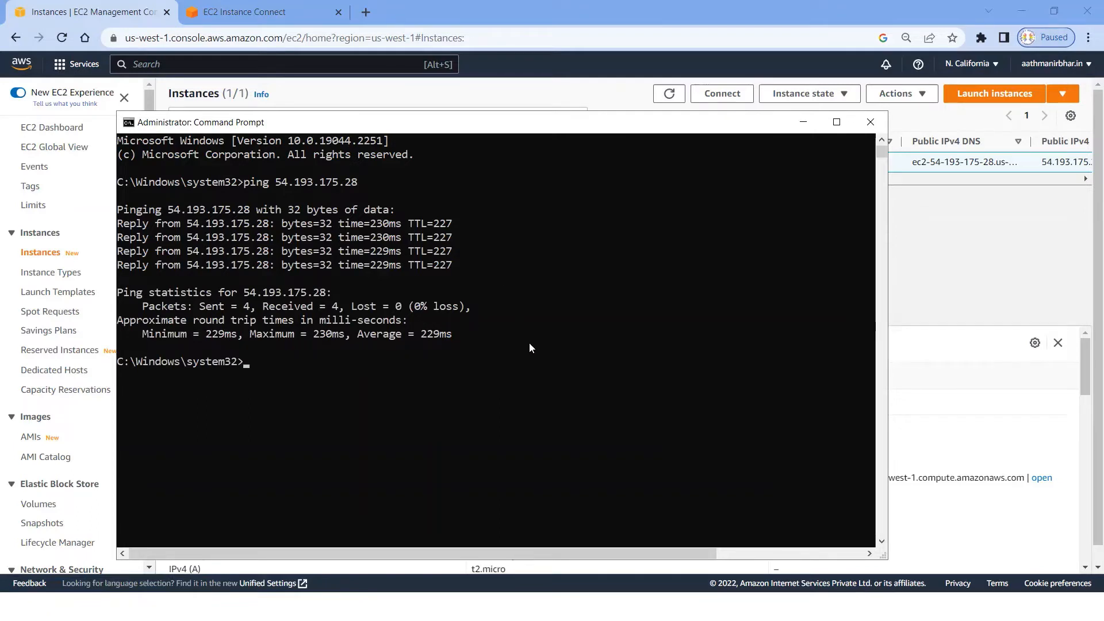
Step: Start a continuous ping of 54.193.175.28 with the -t option and minimize the Command Prompt window
key("Up")
type("-t")
key("Return")
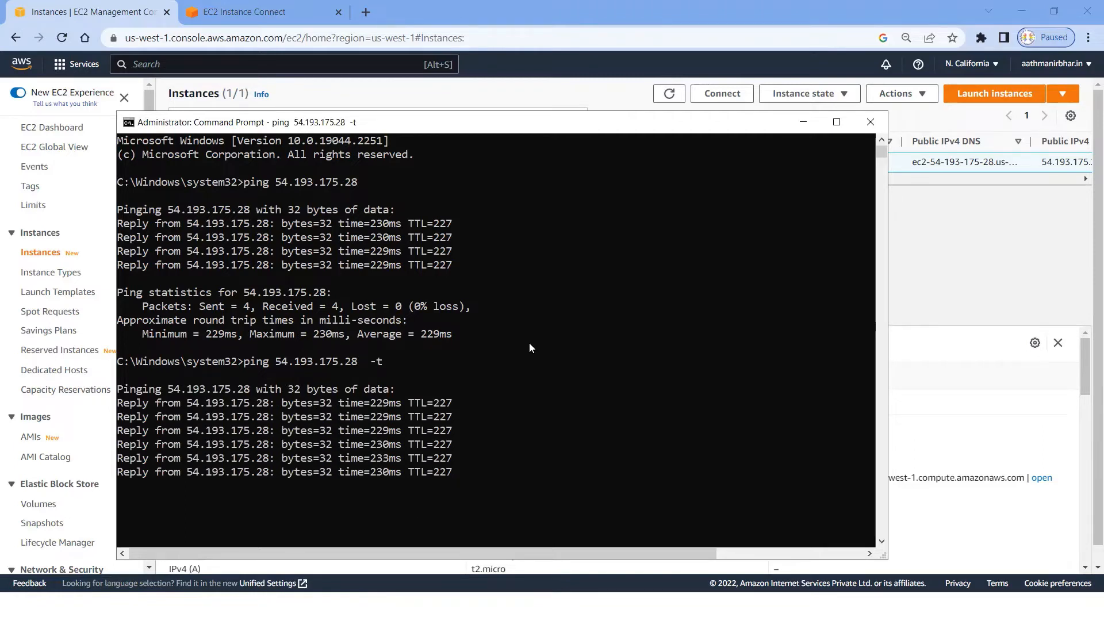
left_click_drag(551, 122, 562, 93)
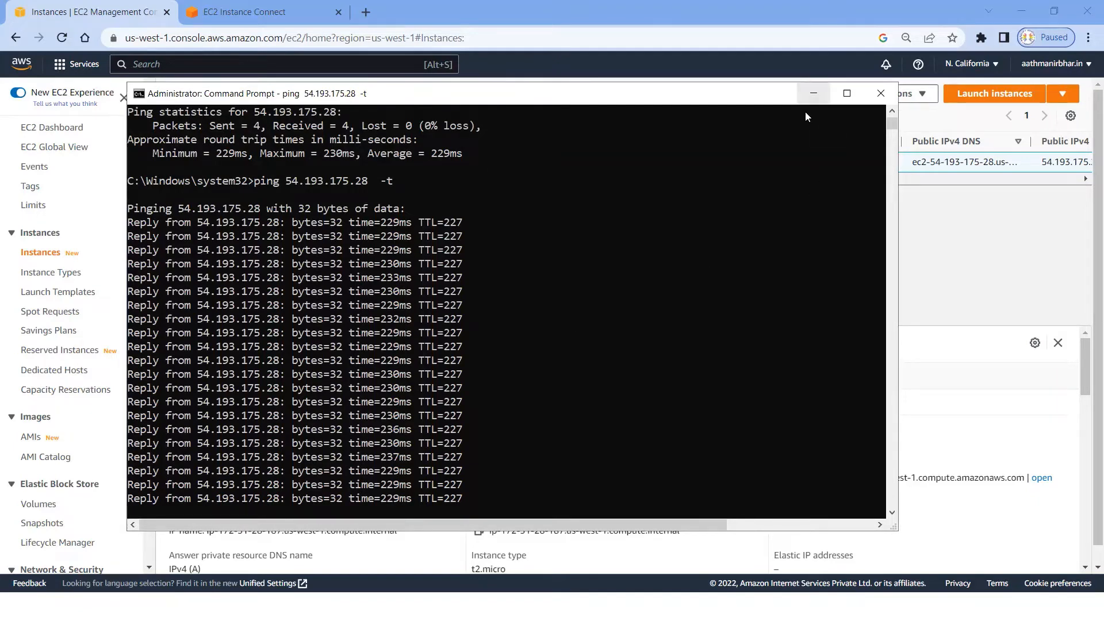
left_click(810, 92)
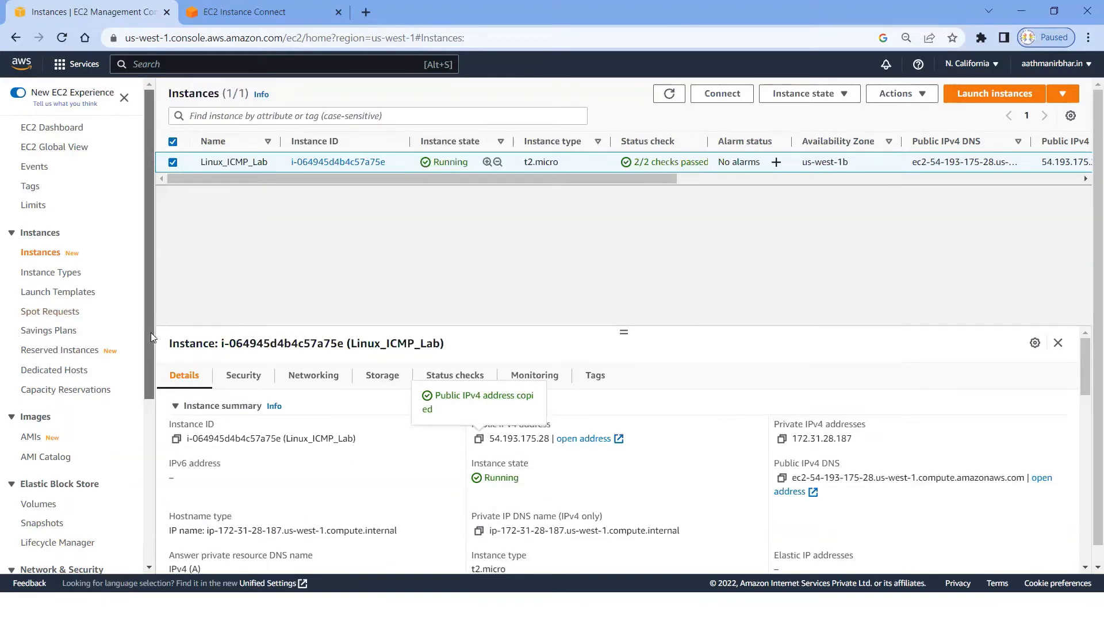
Step: Delete the All ICMP - IPv4 inbound rule from security group SG_ICMP and save the rules
left_click_drag(151, 333, 157, 450)
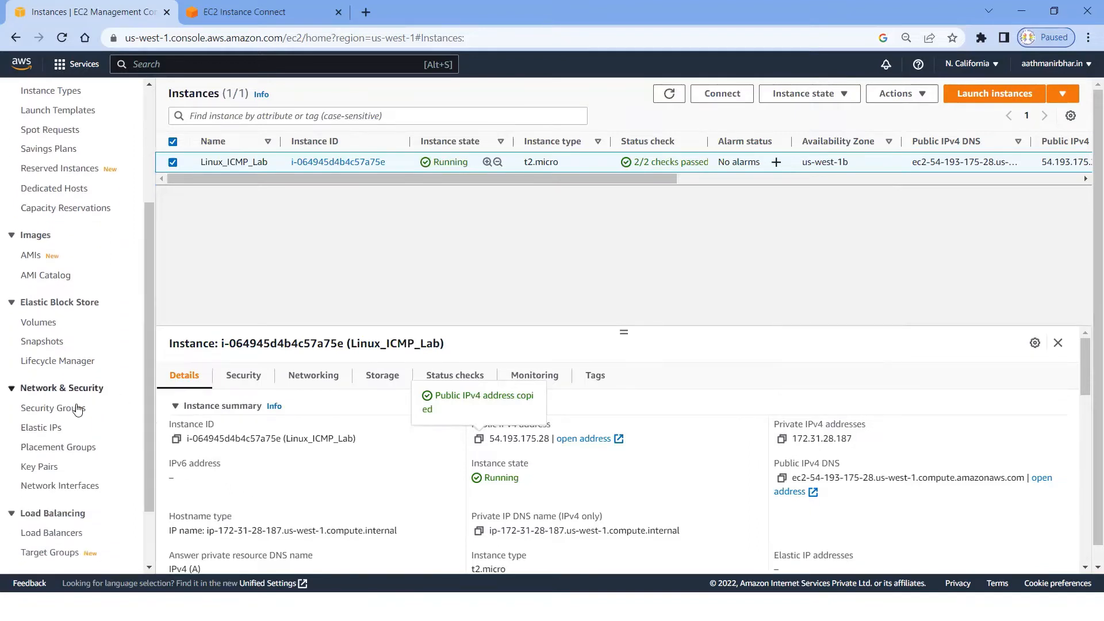
left_click(75, 409)
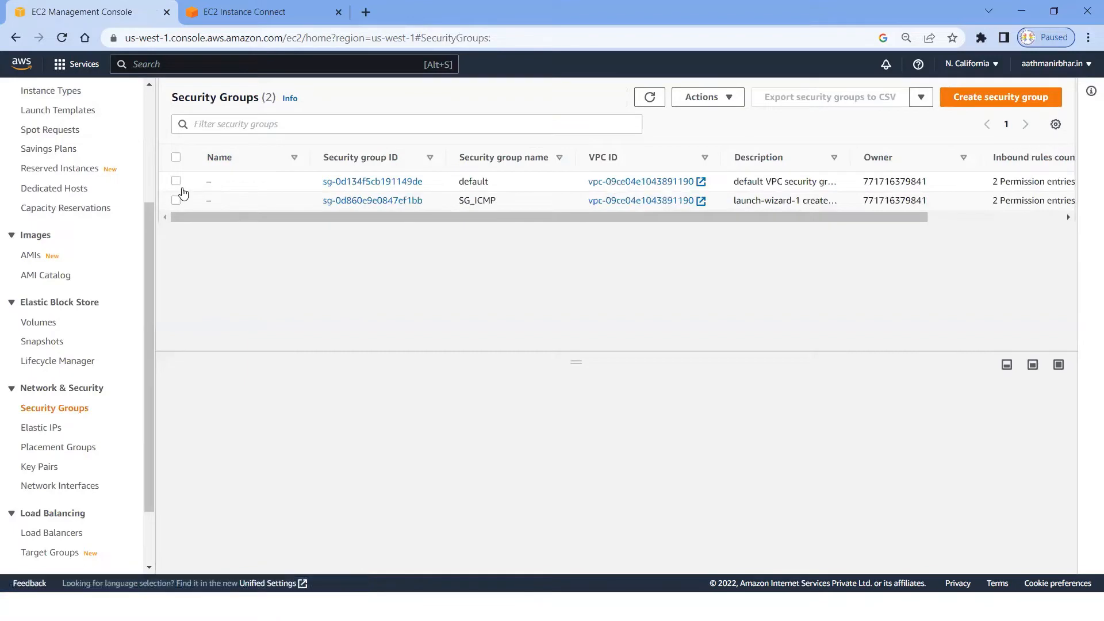
left_click(177, 201)
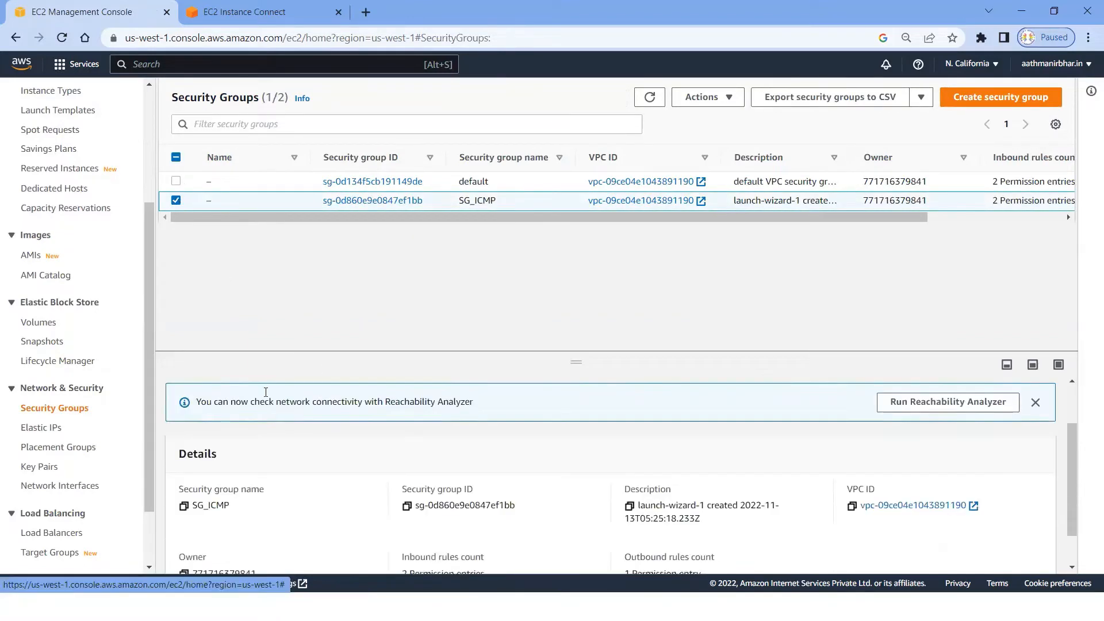
left_click(264, 417)
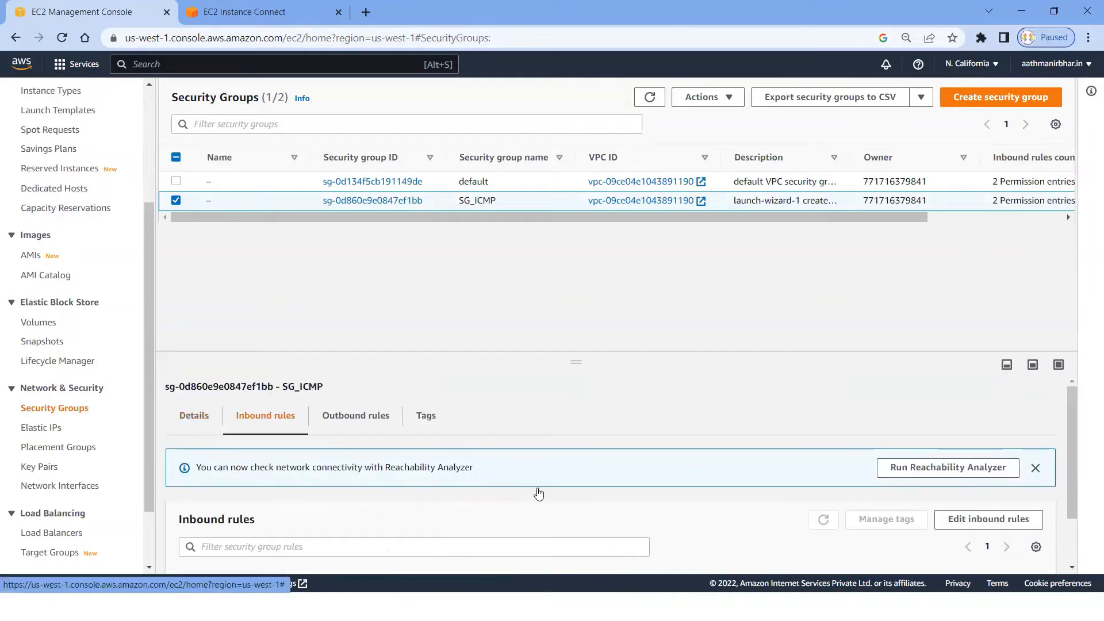
left_click(988, 521)
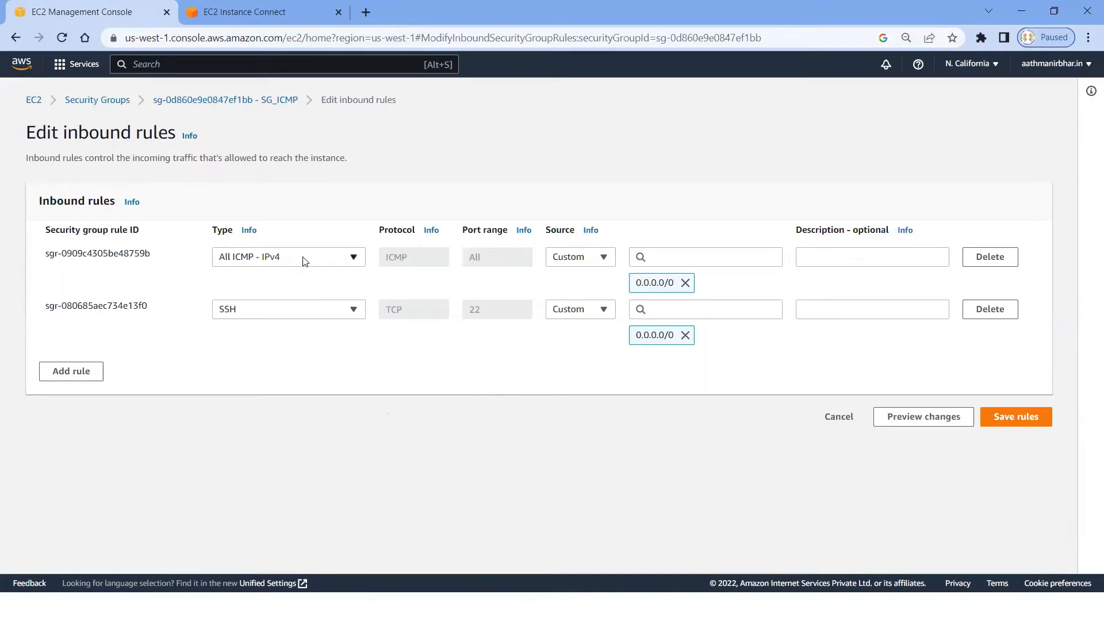
left_click(999, 258)
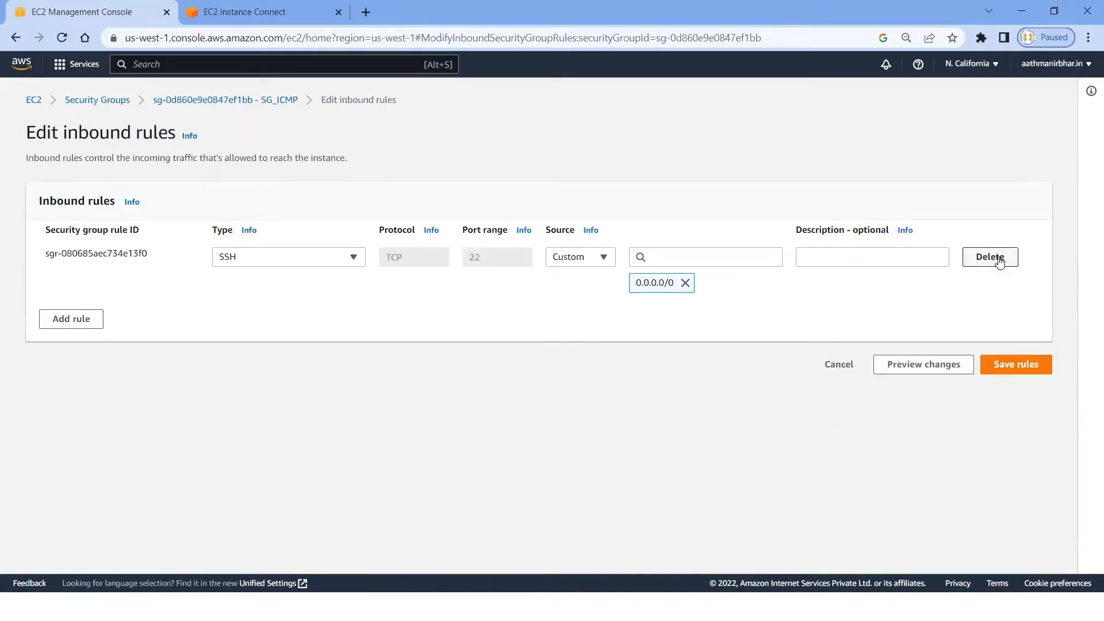
left_click(1024, 365)
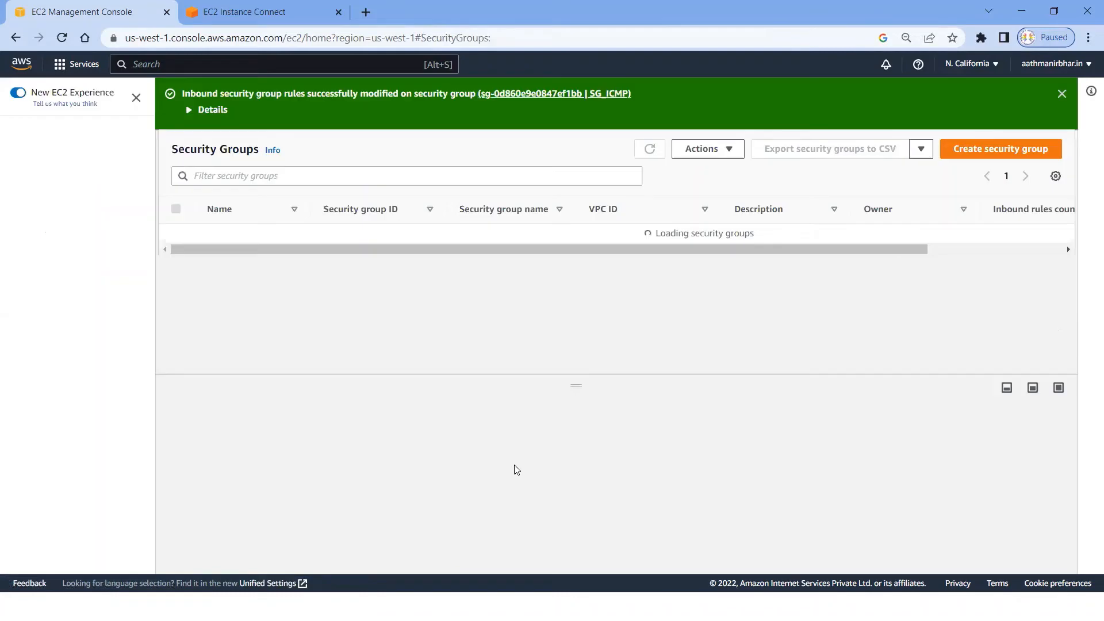
Step: Switch to the Command Prompt, watch the running ping of 54.193.175.28 and stop it
key("alt+Tab")
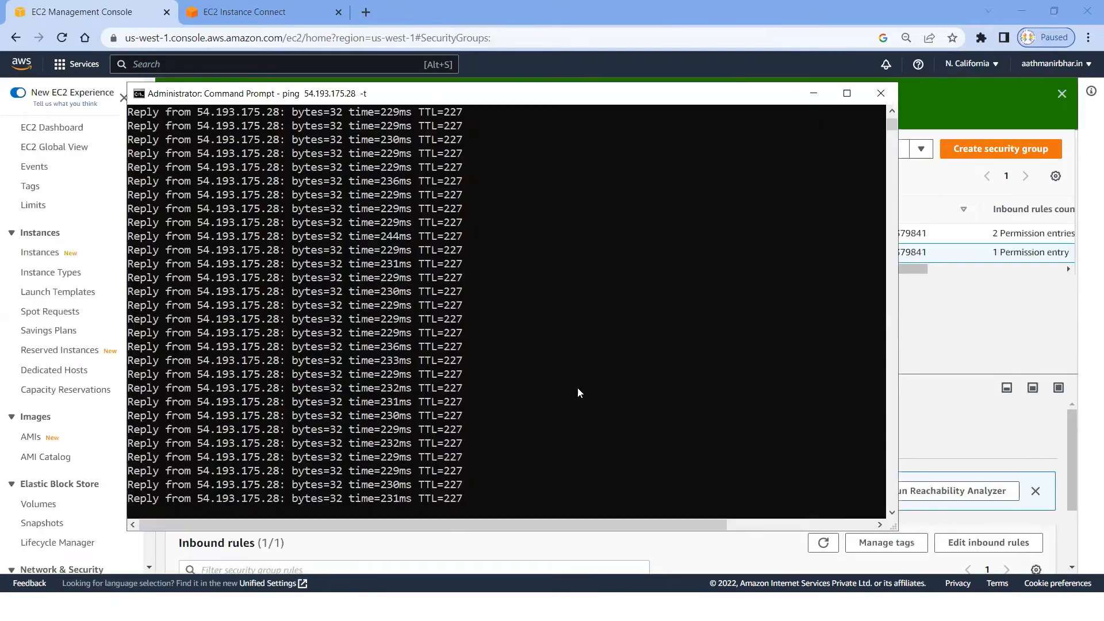
scroll(577, 387, "down", 2)
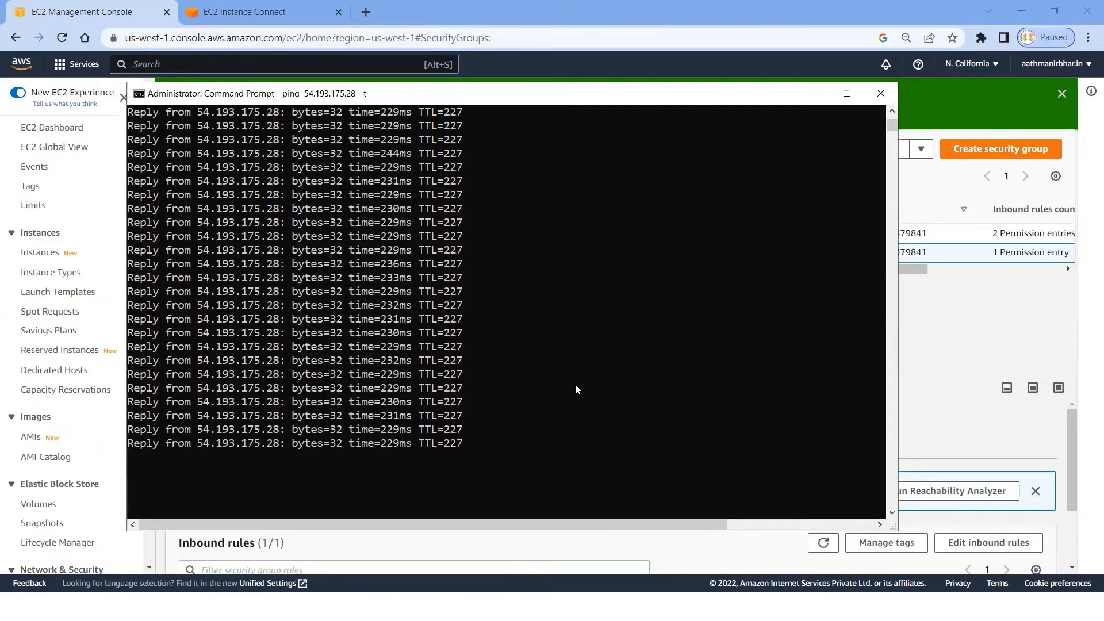
scroll(575, 387, "down", 1)
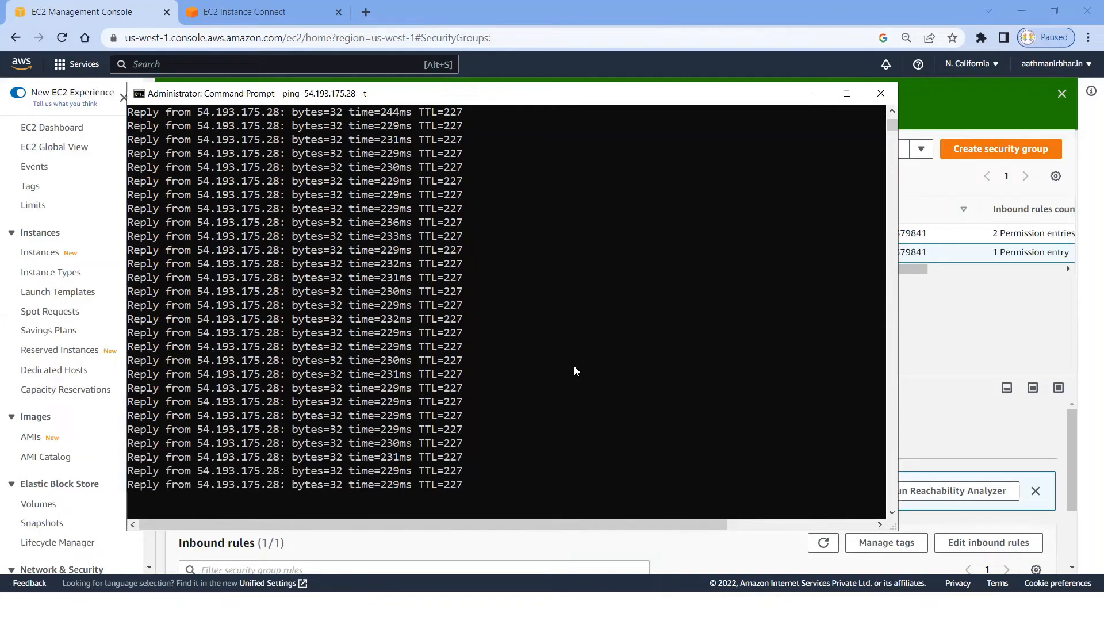
key("ctrl+c")
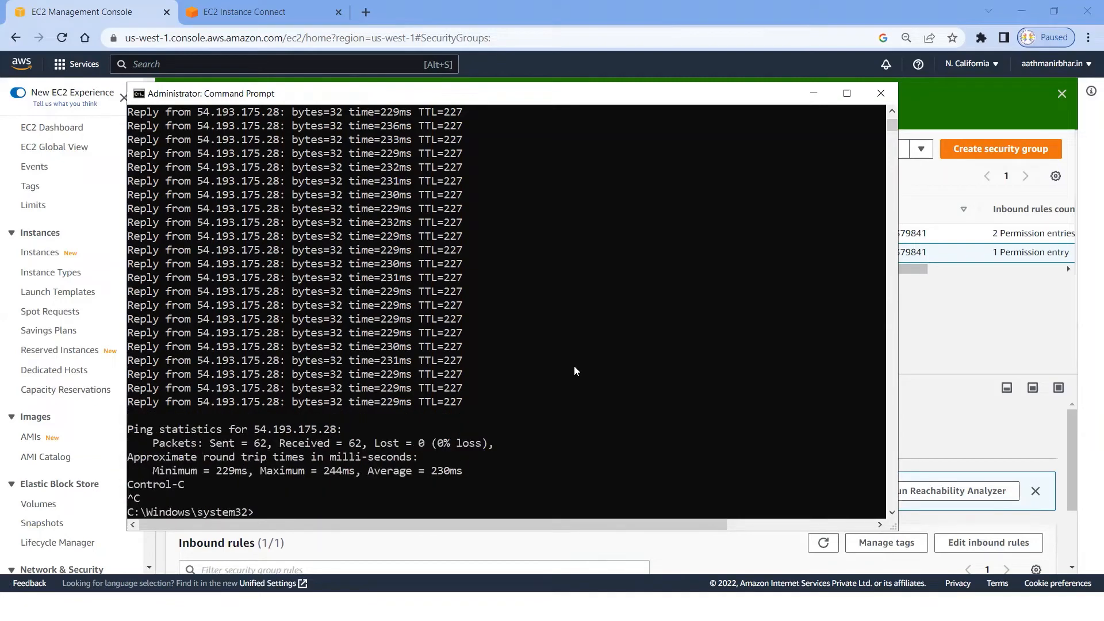
key("Return")
key("Return")
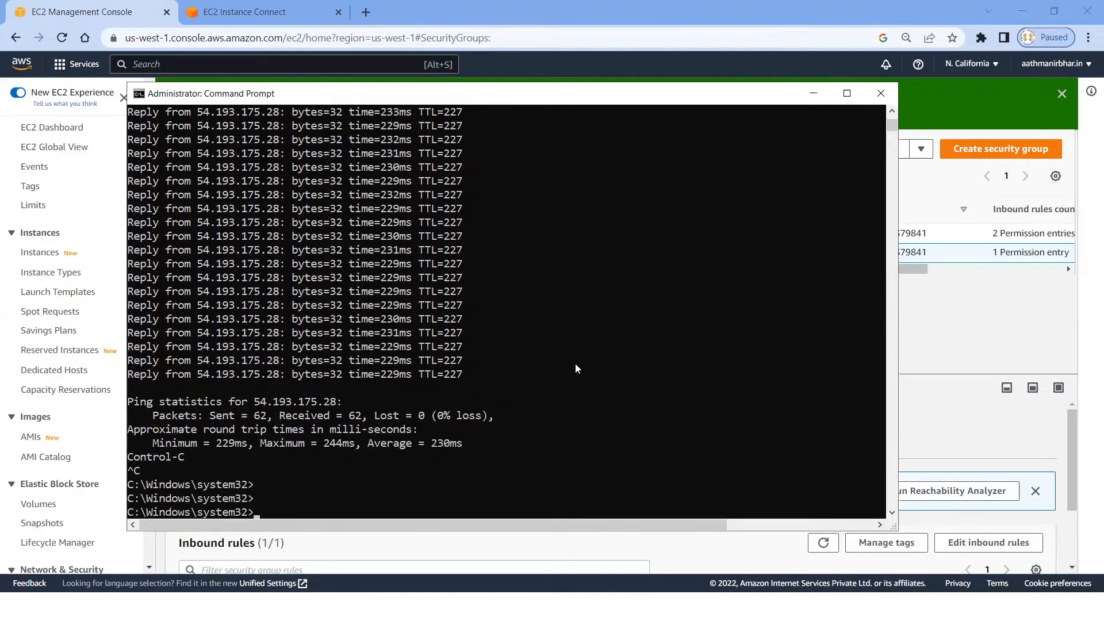
Step: Rerun the continuous ping of 54.193.175.28 with the -t option and stop it after several packets
key("Up")
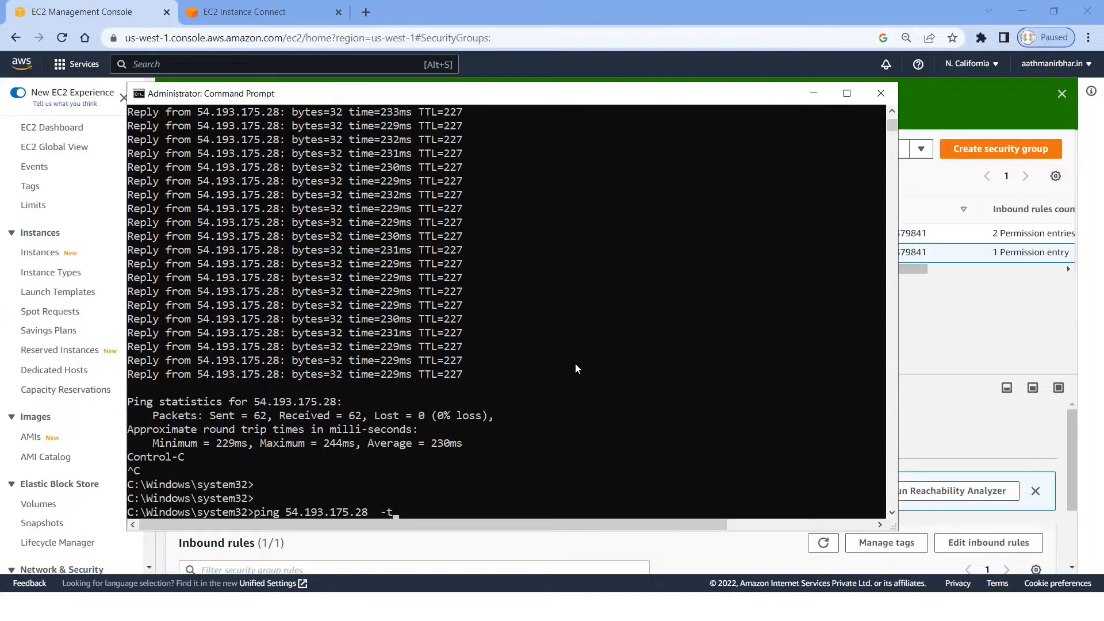
key("Return")
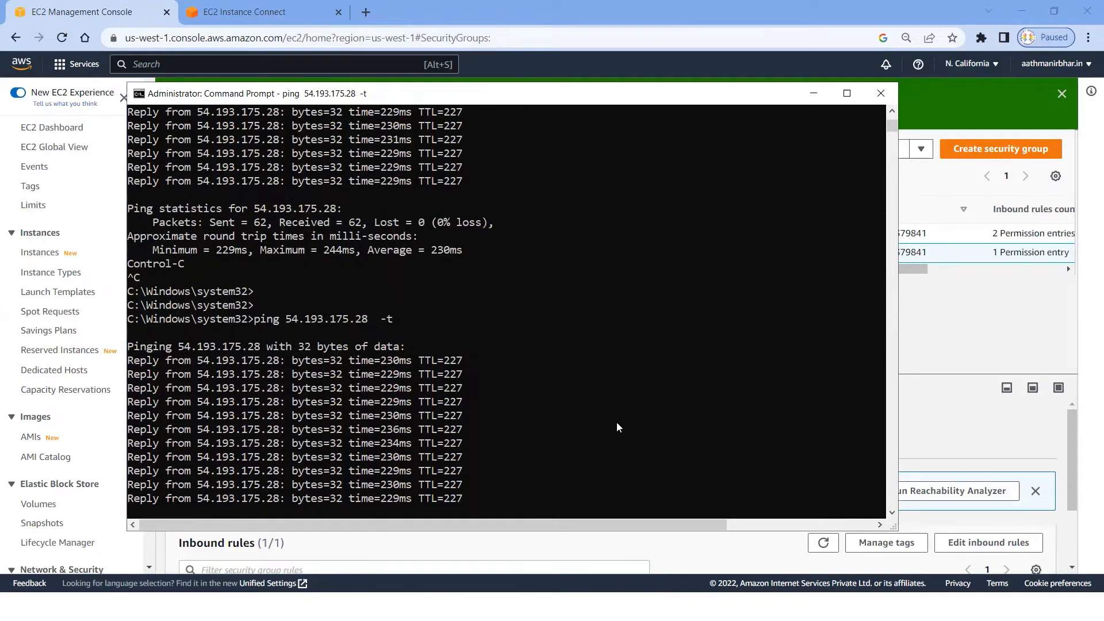
key("ctrl+c")
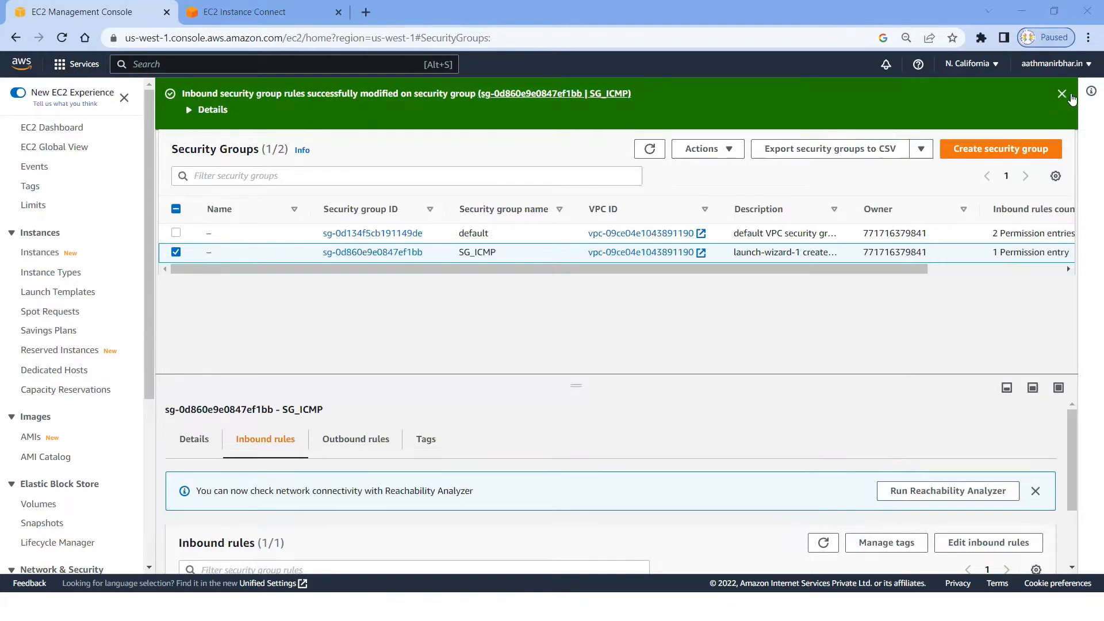
Step: Refresh the security groups list and repeat the continuous ping of 54.193.175.28 in the Command Prompt, stopping it after a few packets
left_click(1061, 96)
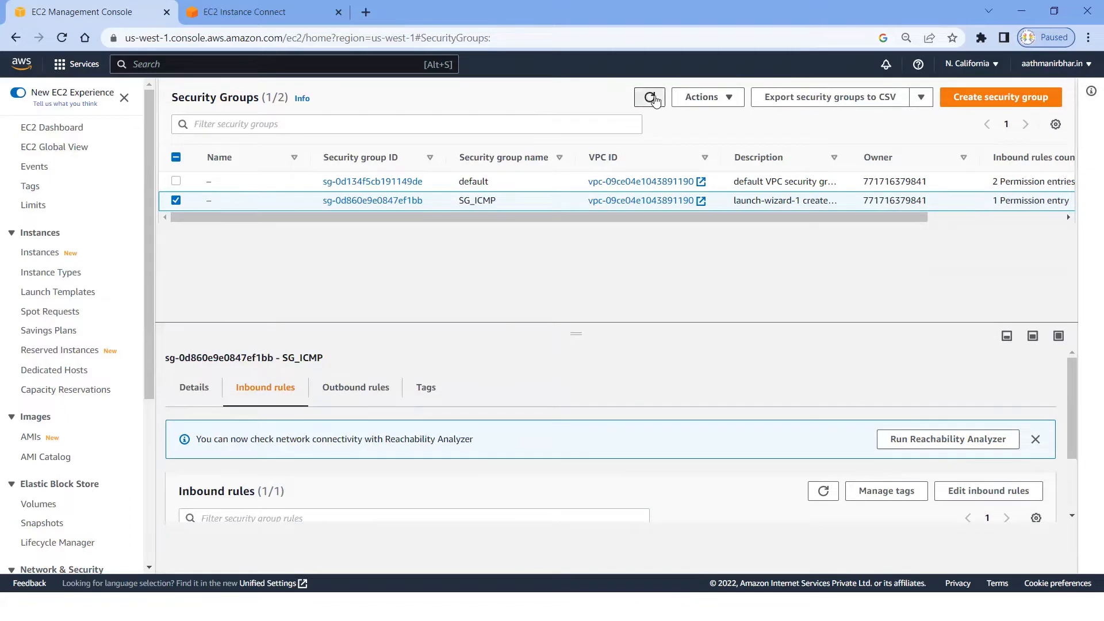
left_click(650, 96)
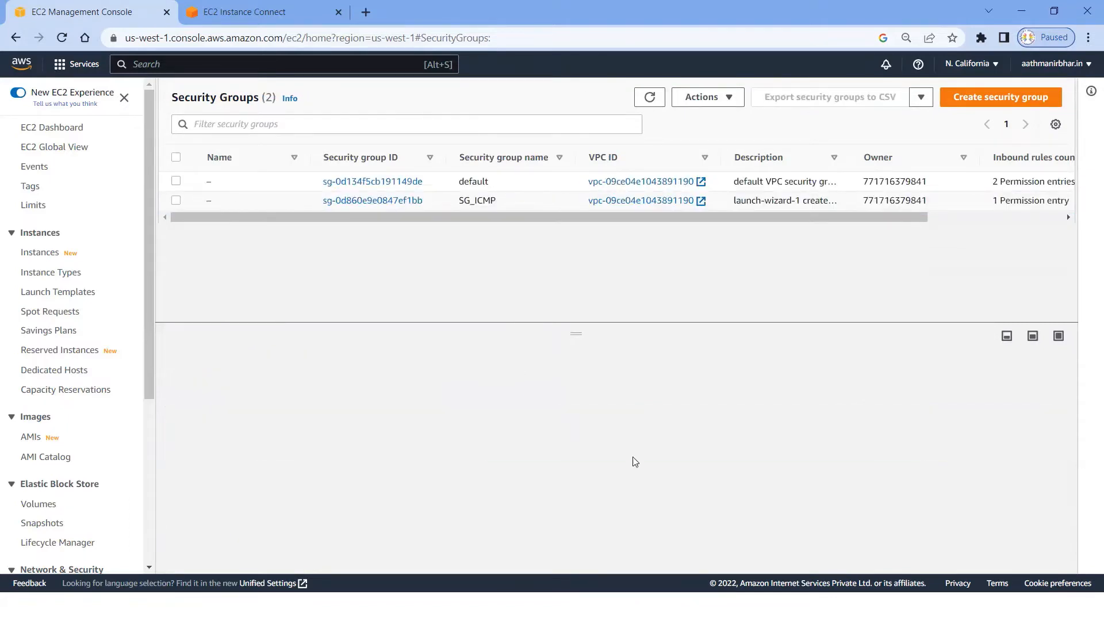
key("alt+Tab")
key("Return")
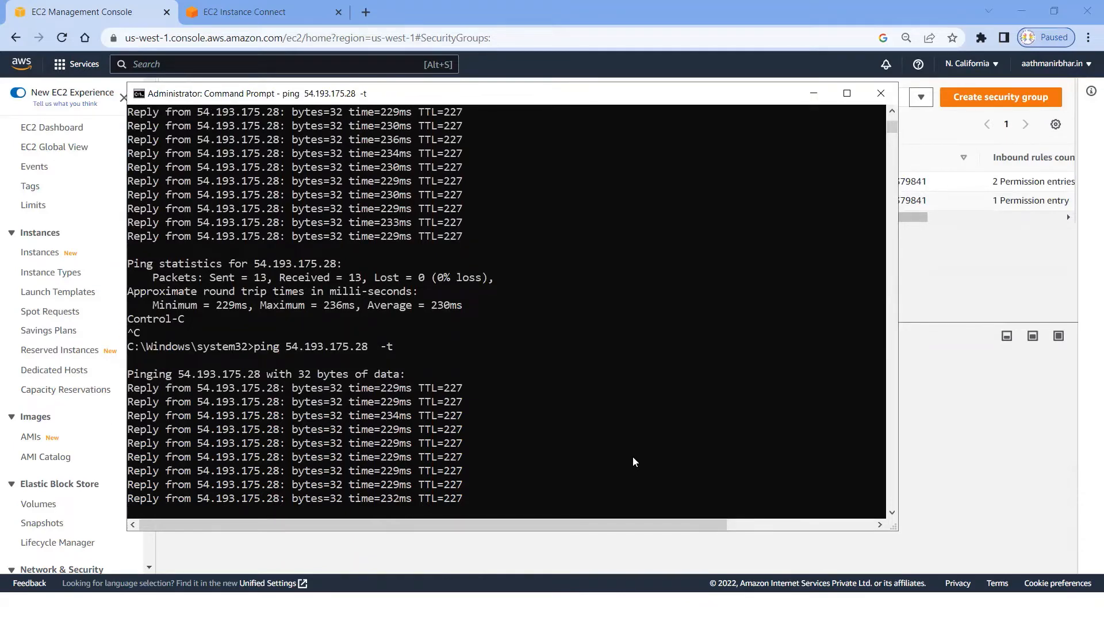
key("ctrl+c")
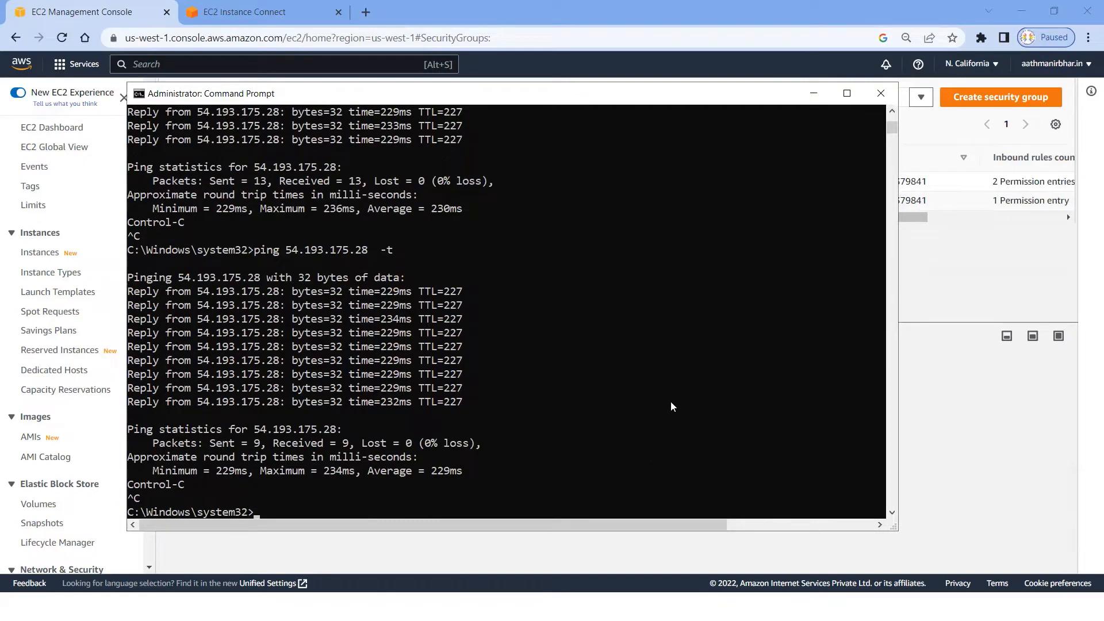
left_click(942, 444)
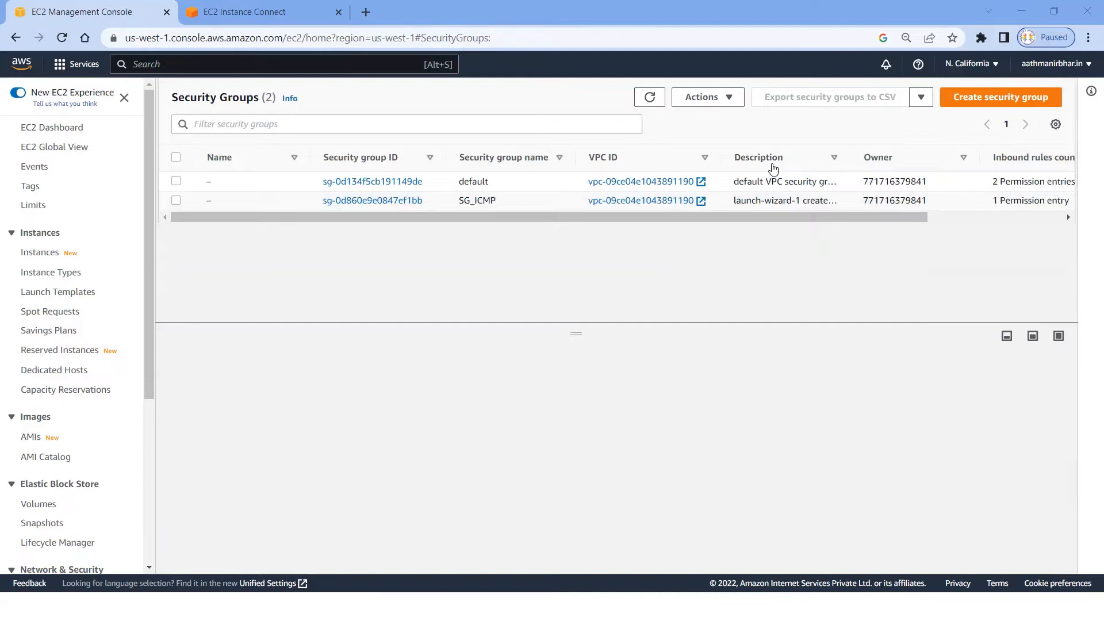
Step: Switch to the EC2 Instance Connect terminal of Linux_ICMP_Lab and enter several empty lines to test the session
left_click(221, 13)
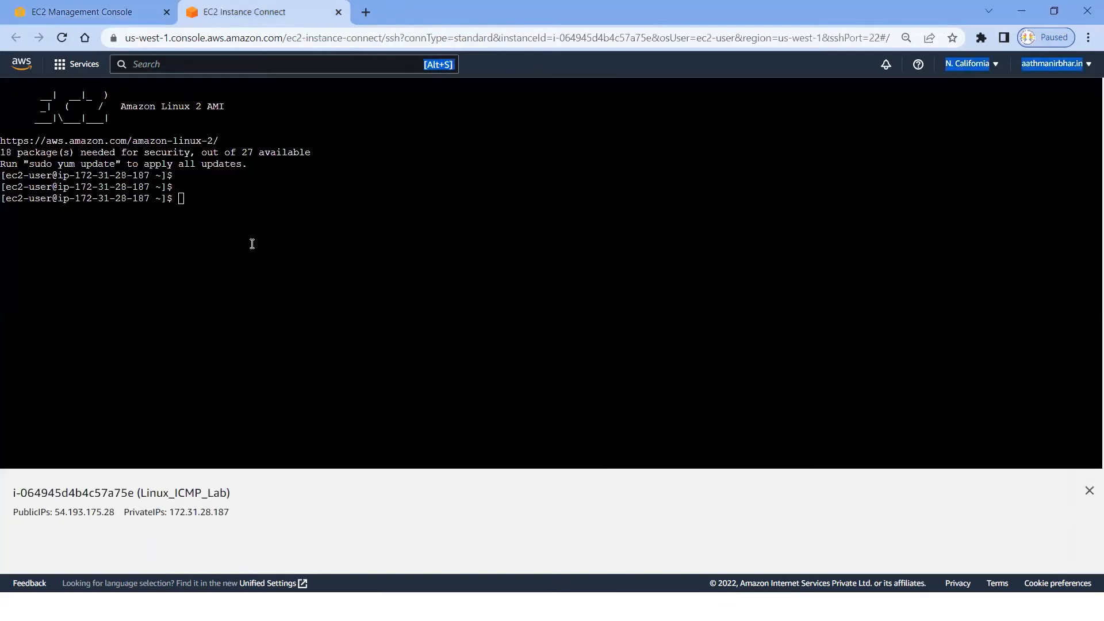
left_click(316, 230)
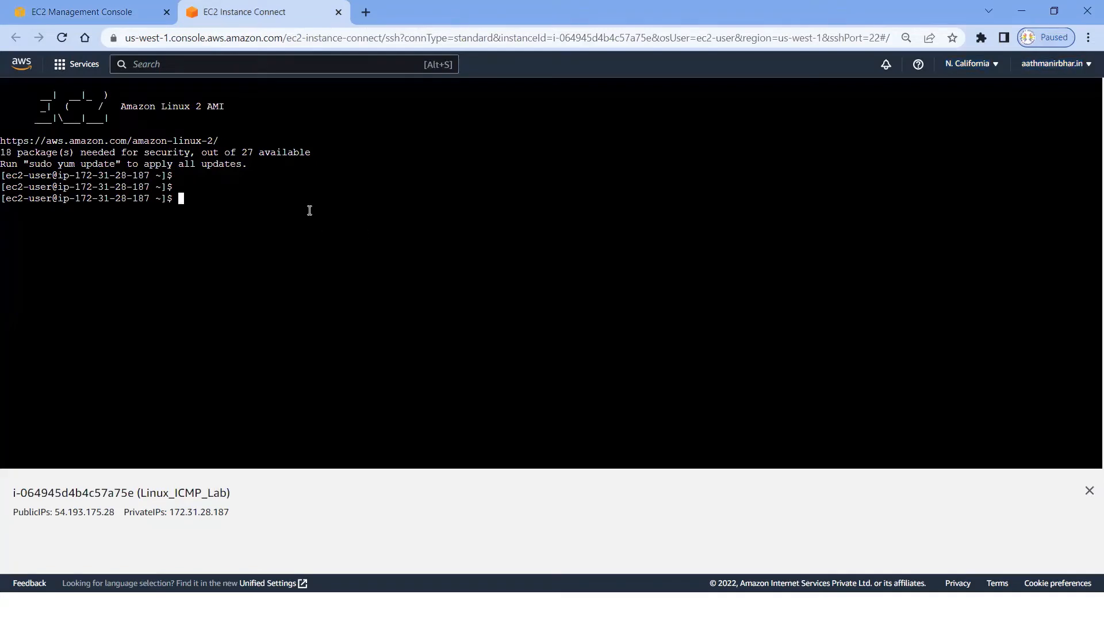
key("Return")
key("Return")
key("Return")
key("Return")
key("Return")
key("Return")
key("Return")
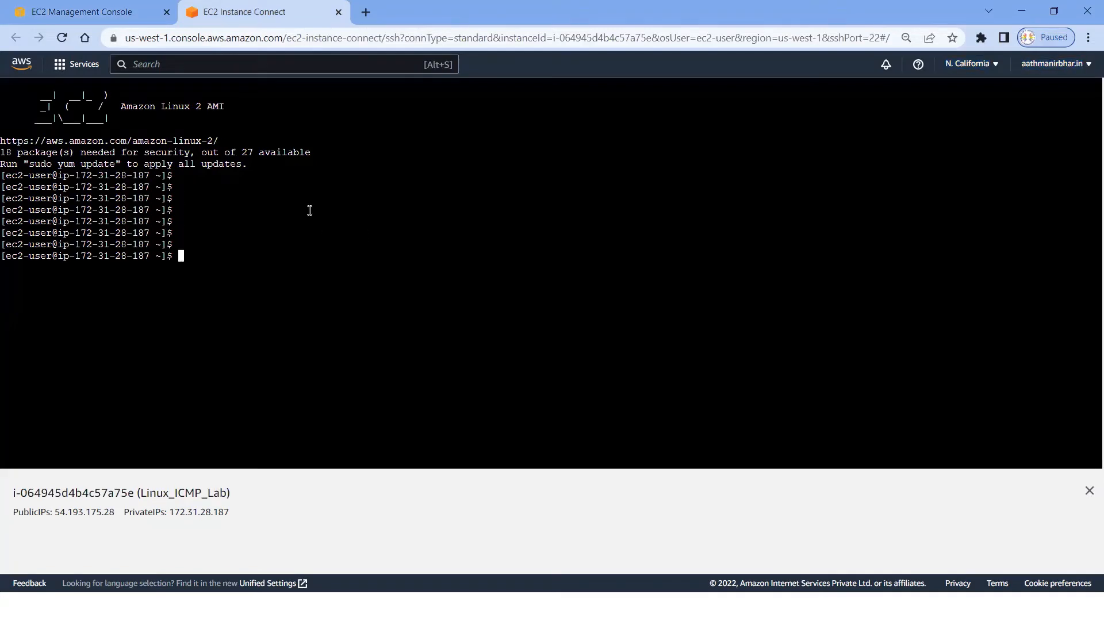
Step: List the home directory with ls and try to change directory with cd \
key("Return")
type("ls")
key("Return")
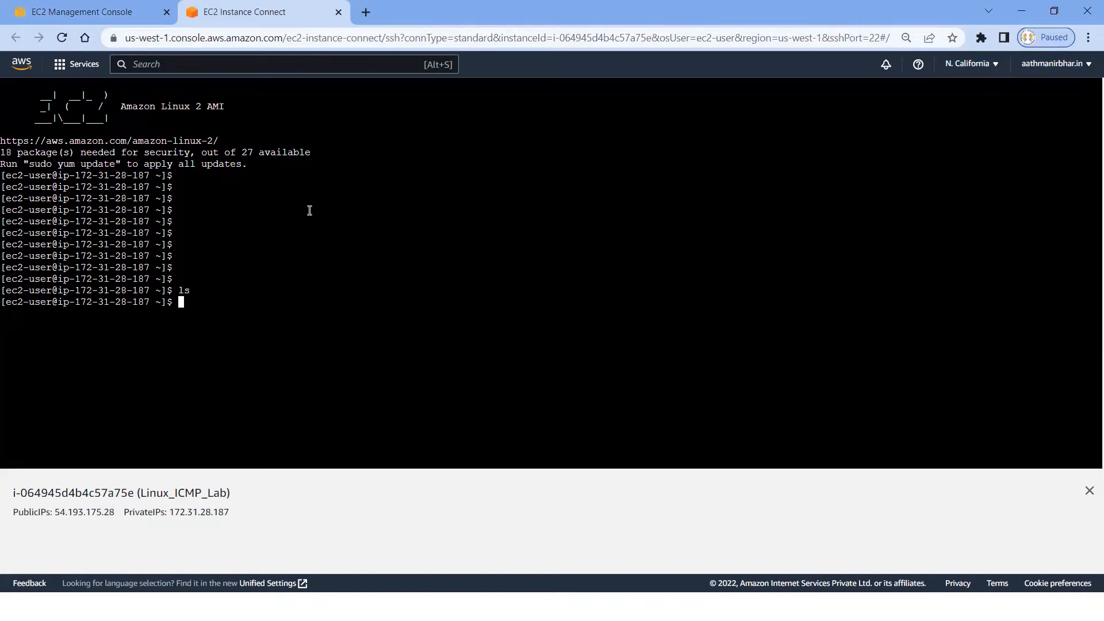
type("cd \\")
key("Return")
Step: Change to the root directory with cd / and list its contents with ls
key("Return")
key("Return")
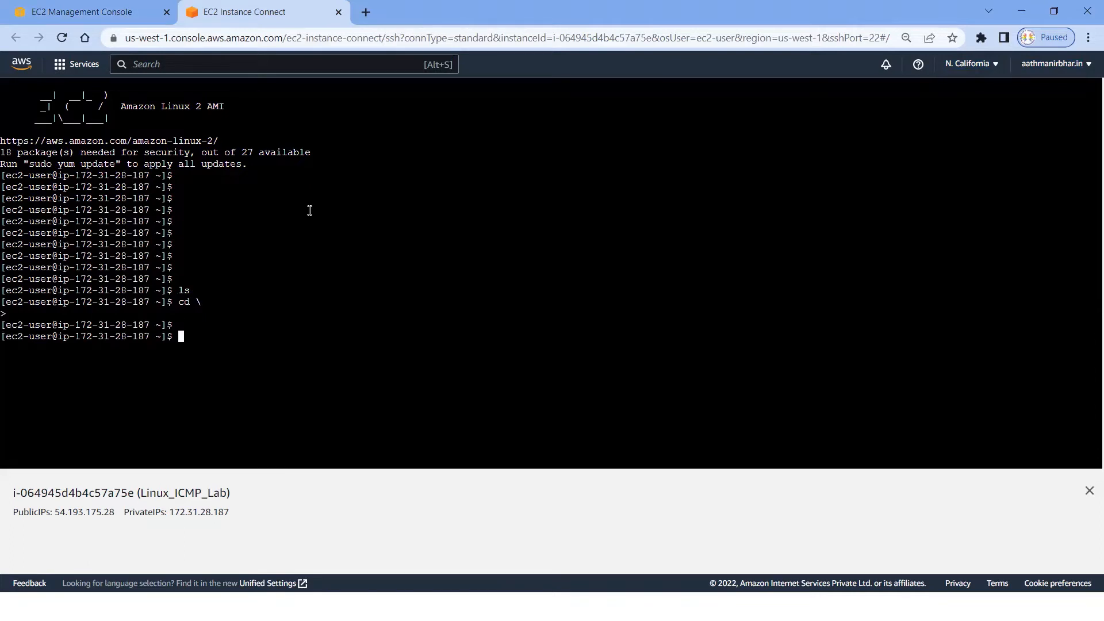
type("cd /")
key("Return")
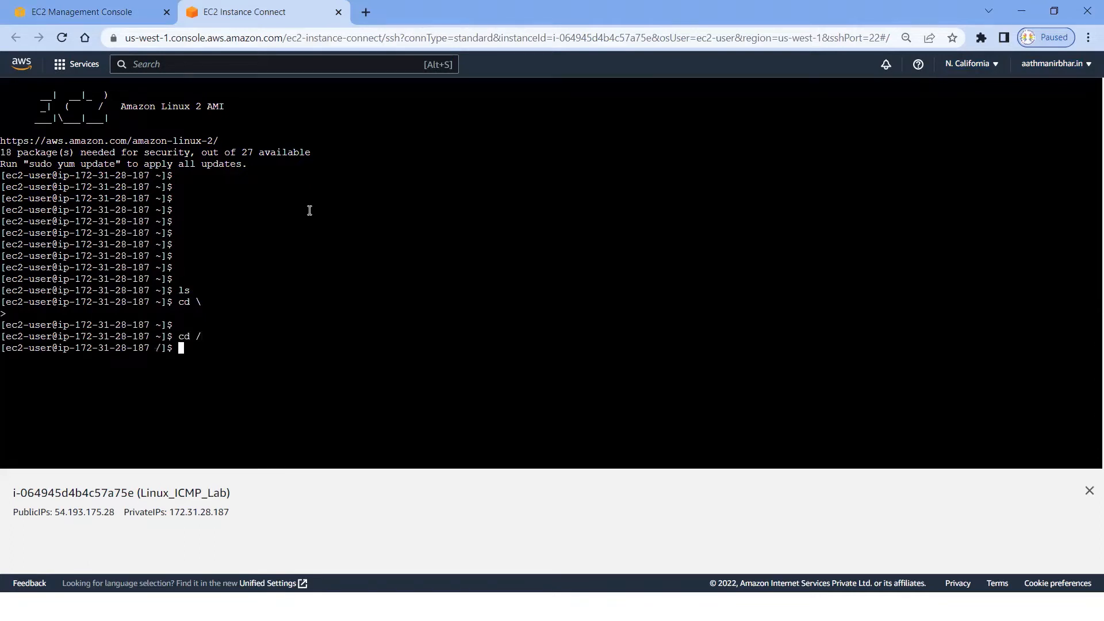
key("Return")
key("Return")
type("ls")
key("Return")
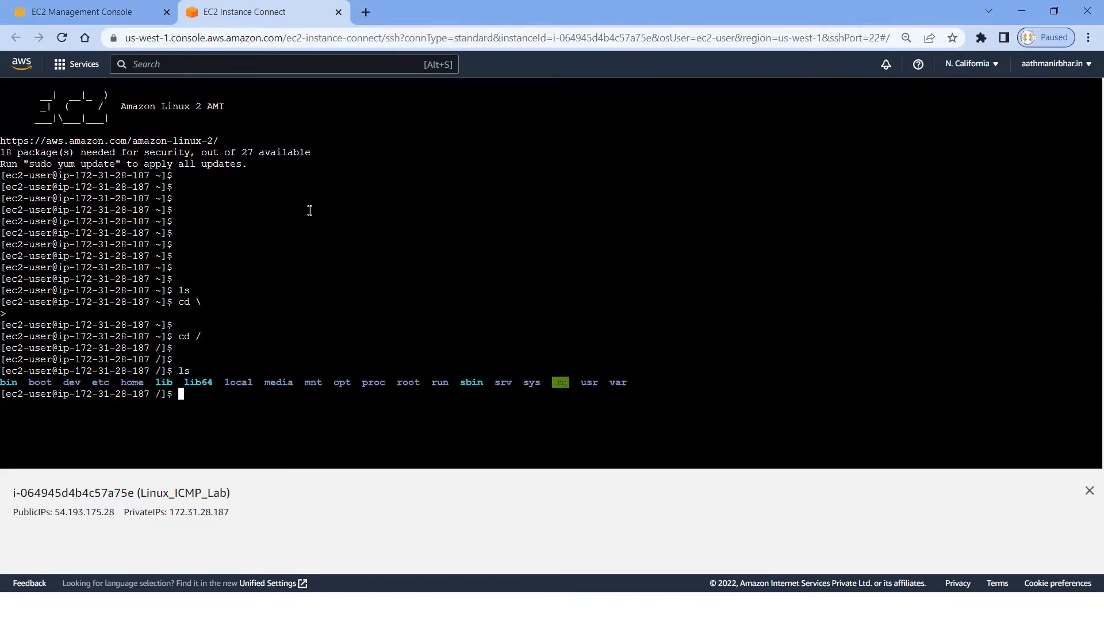
key("Return")
key("Return")
key("Return")
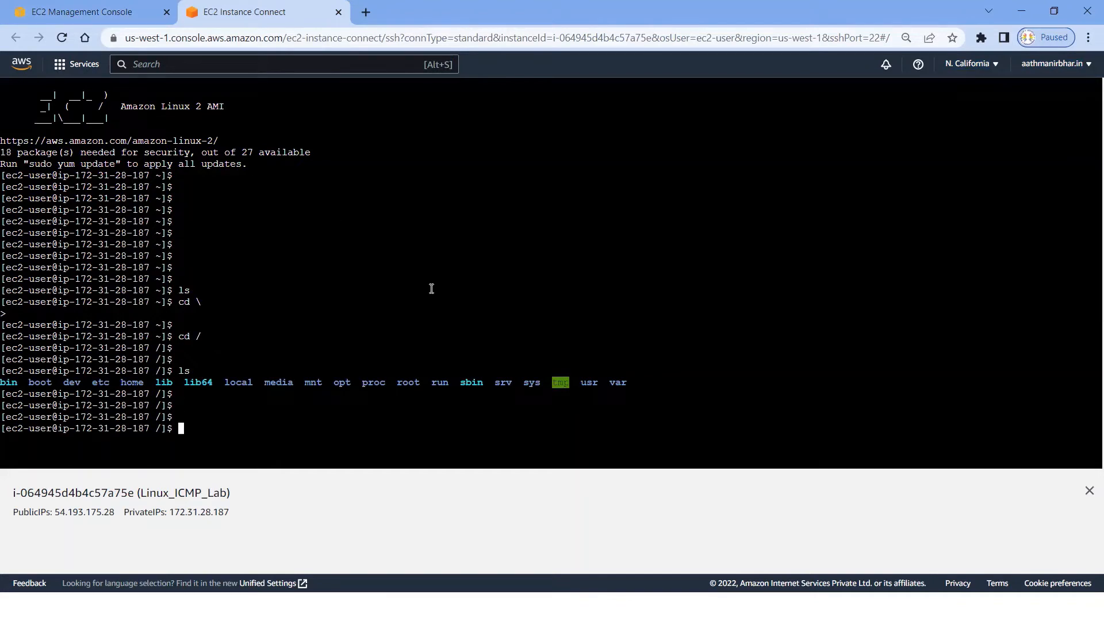
Step: Delete the SSH inbound rule from security group SG_ICMP, save the rules and dismiss the notification
left_click(119, 13)
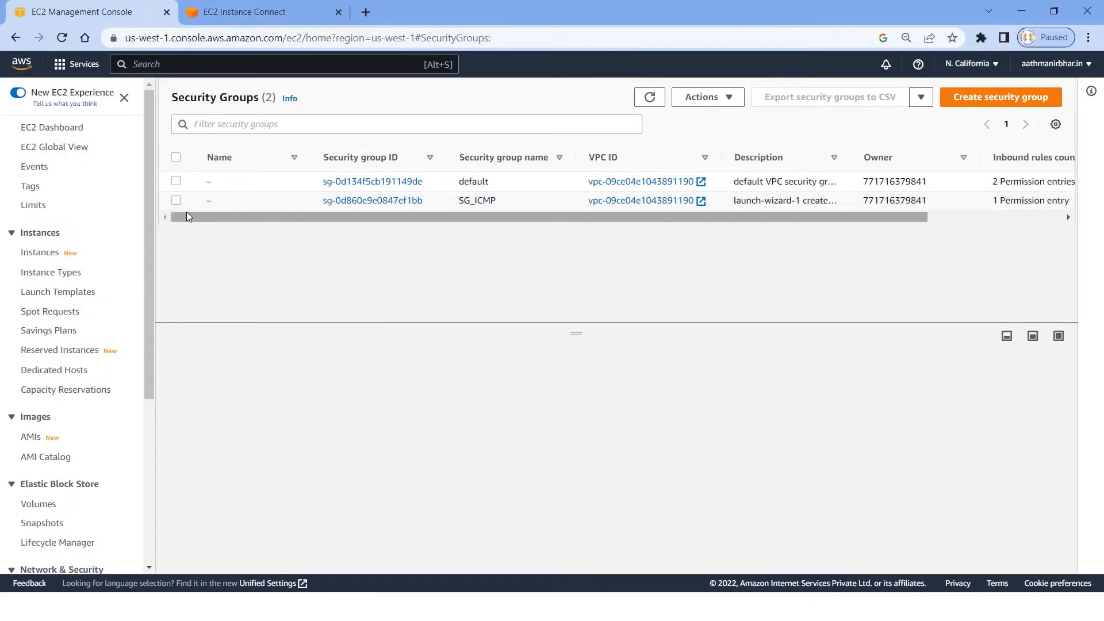
left_click(176, 200)
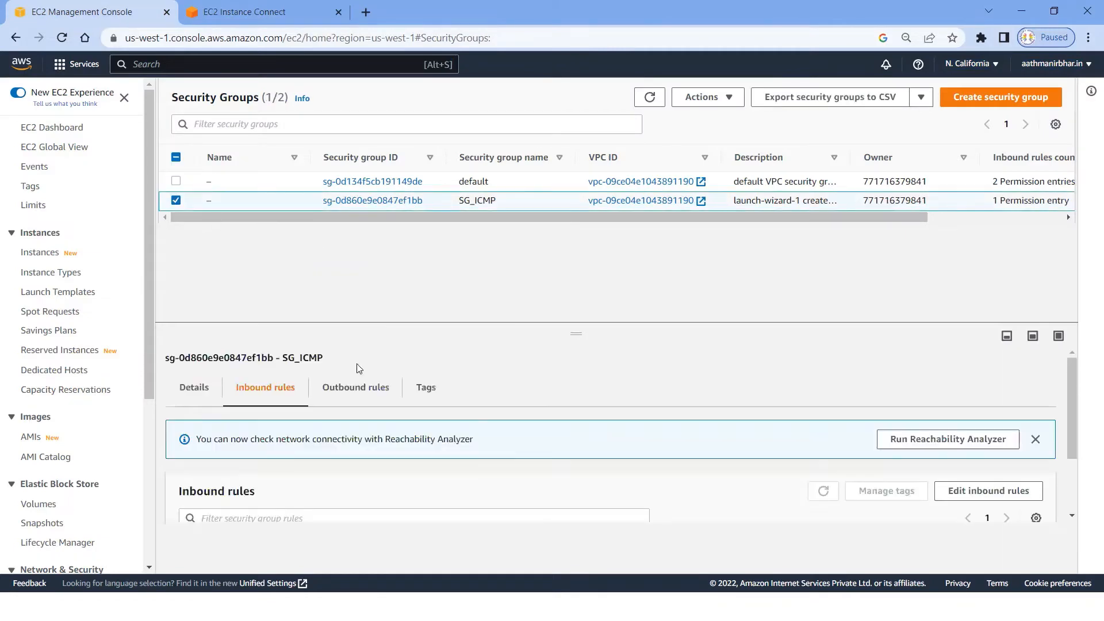
scroll(514, 414, "down", 1)
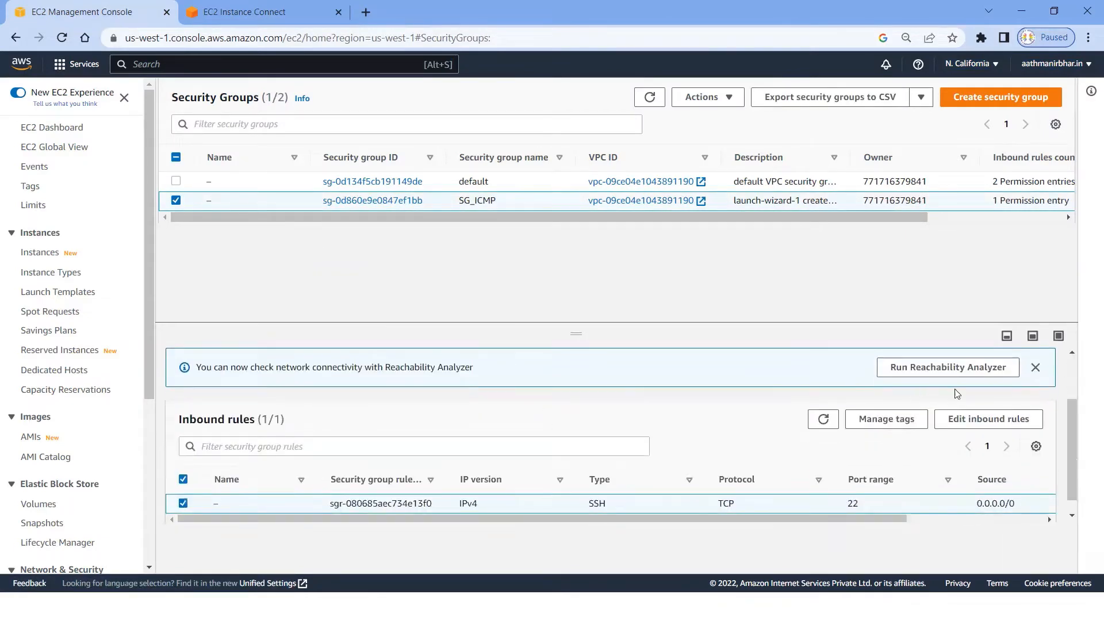
left_click(980, 422)
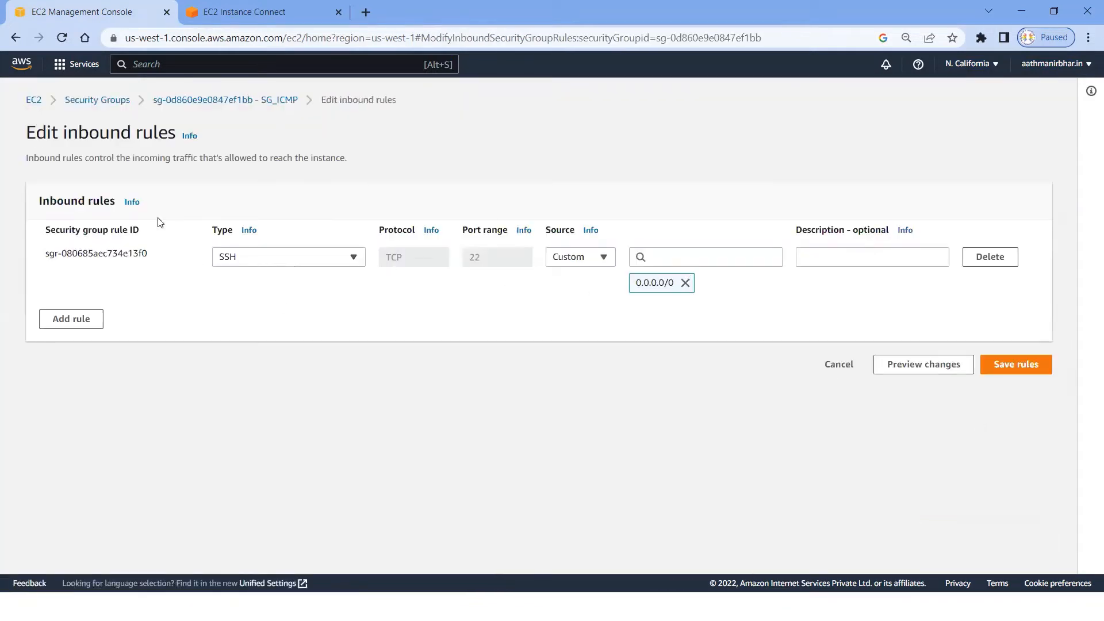
left_click(984, 263)
left_click(1017, 329)
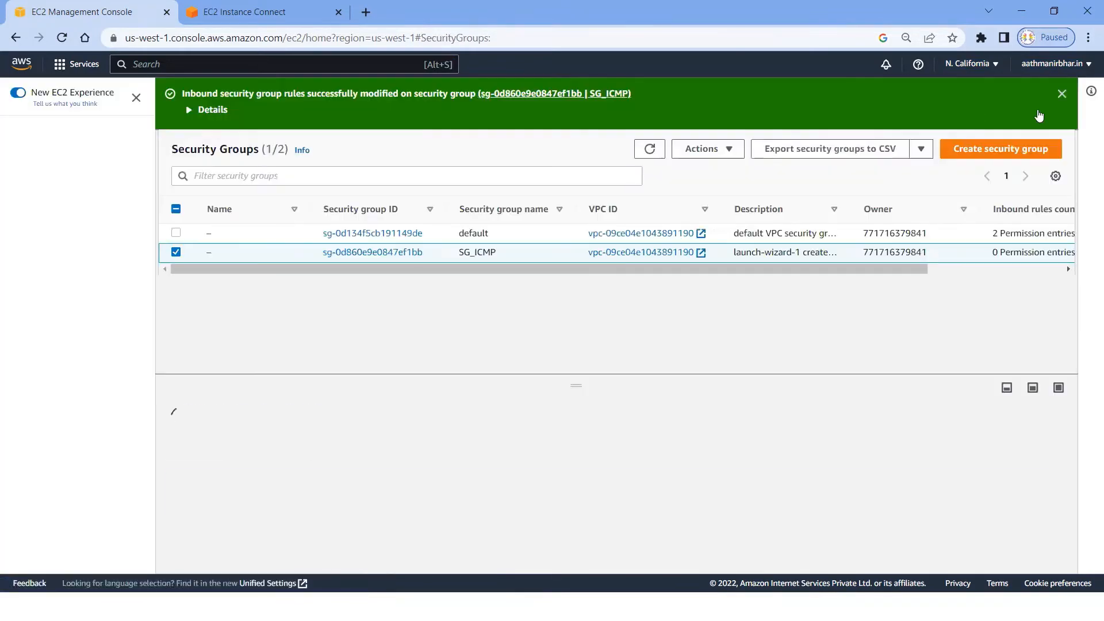
left_click(1061, 94)
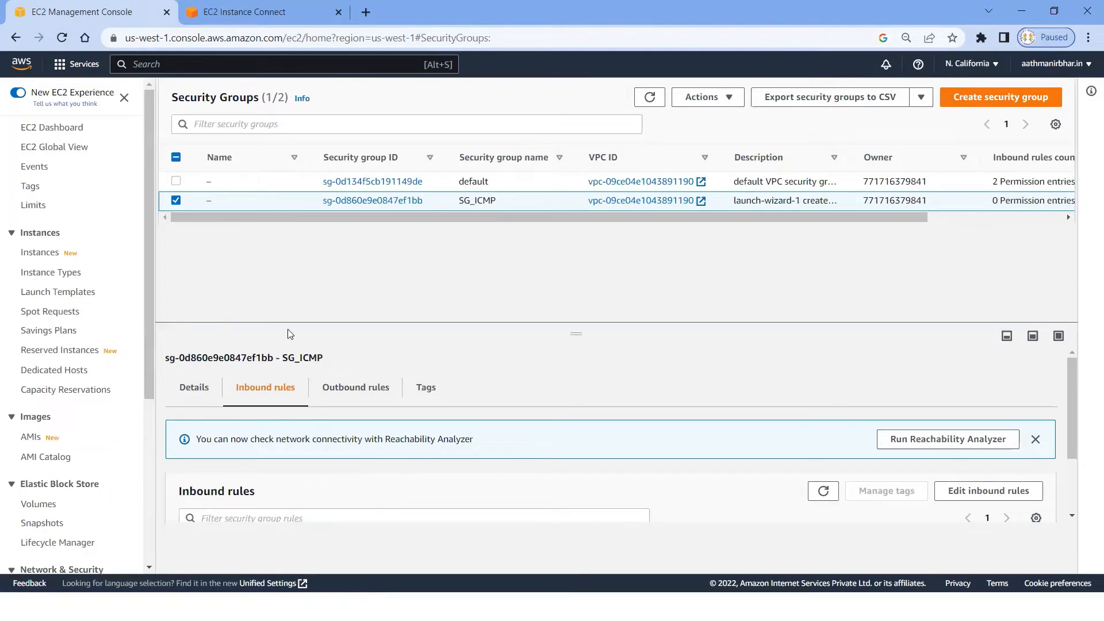
Step: Return to the EC2 Instance Connect terminal of Linux_ICMP_Lab, close it and open the EC2 dashboard
left_click(262, 12)
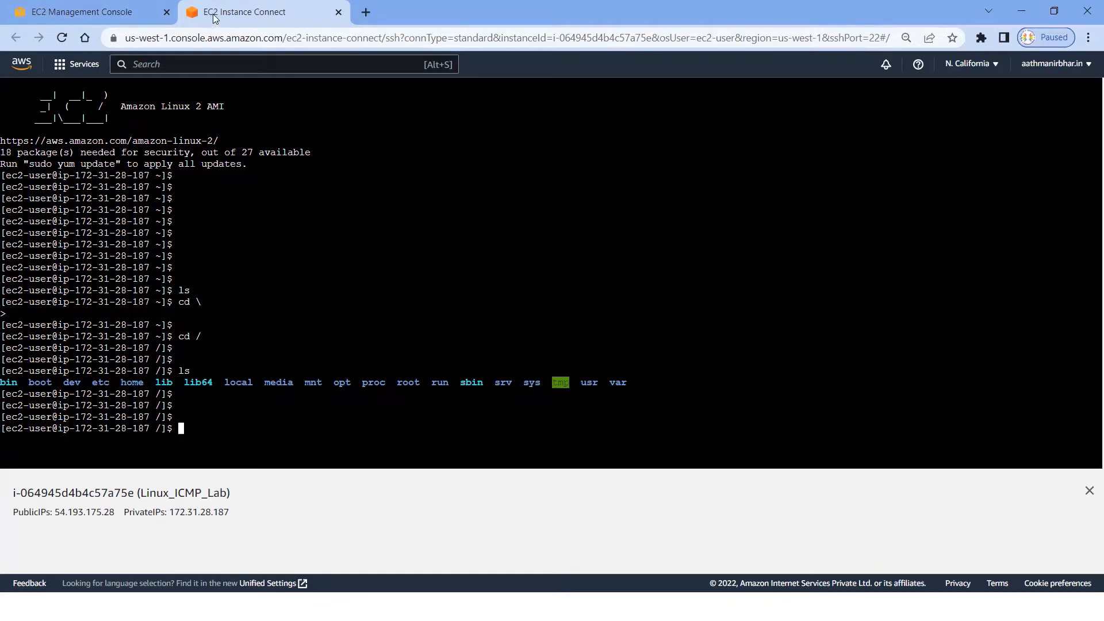
left_click(338, 12)
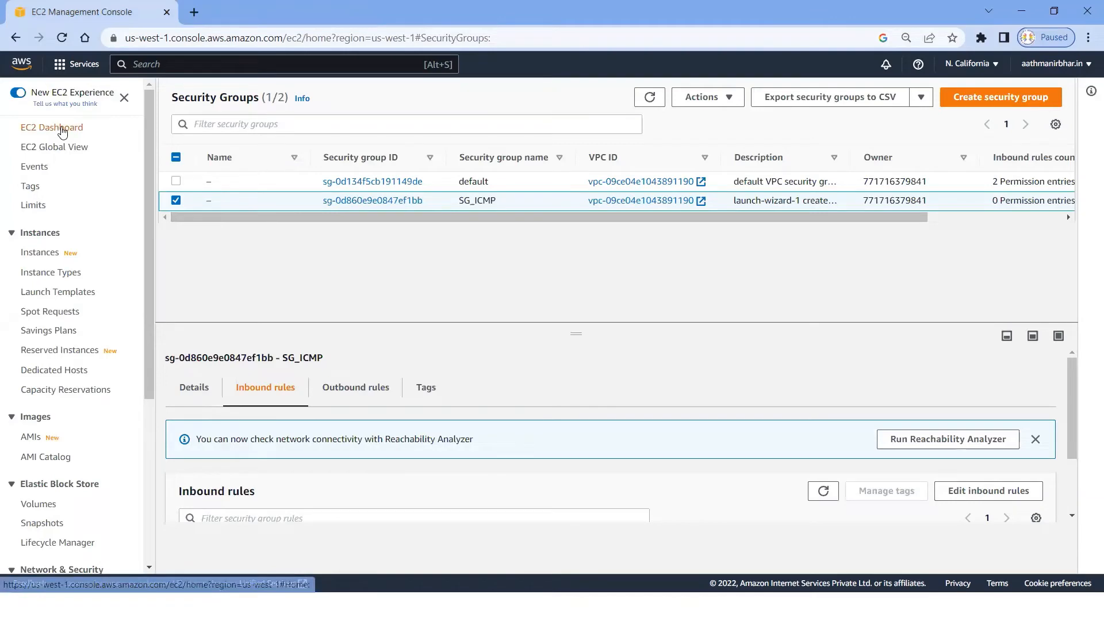
left_click(62, 130)
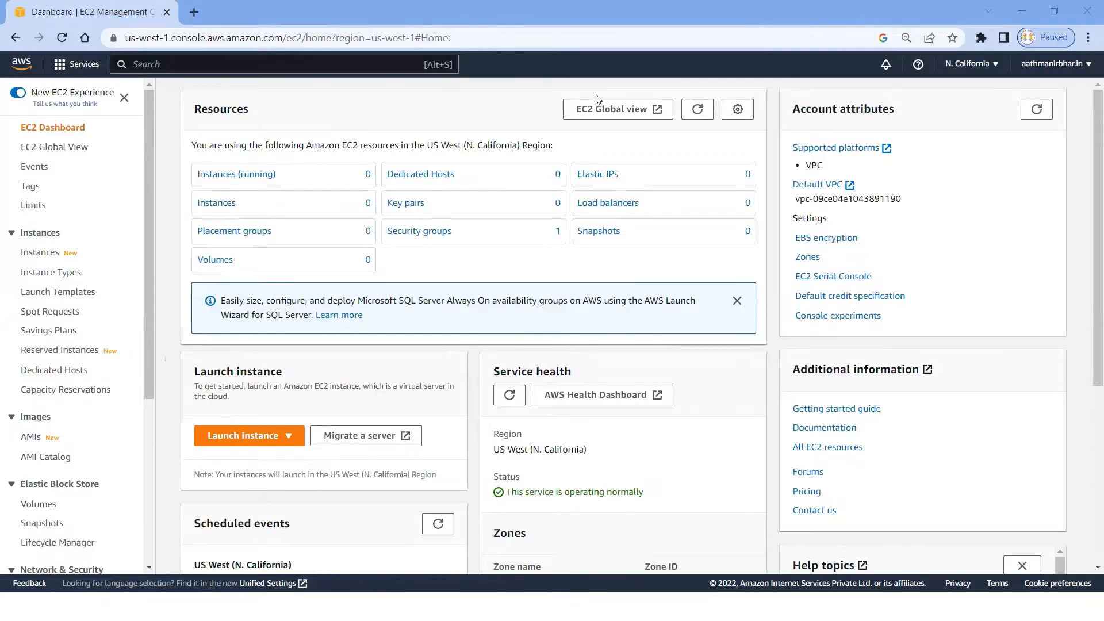
Step: Refresh the dashboard's resource overview and start launching a new instance
left_click(696, 113)
left_click(295, 436)
left_click(264, 458)
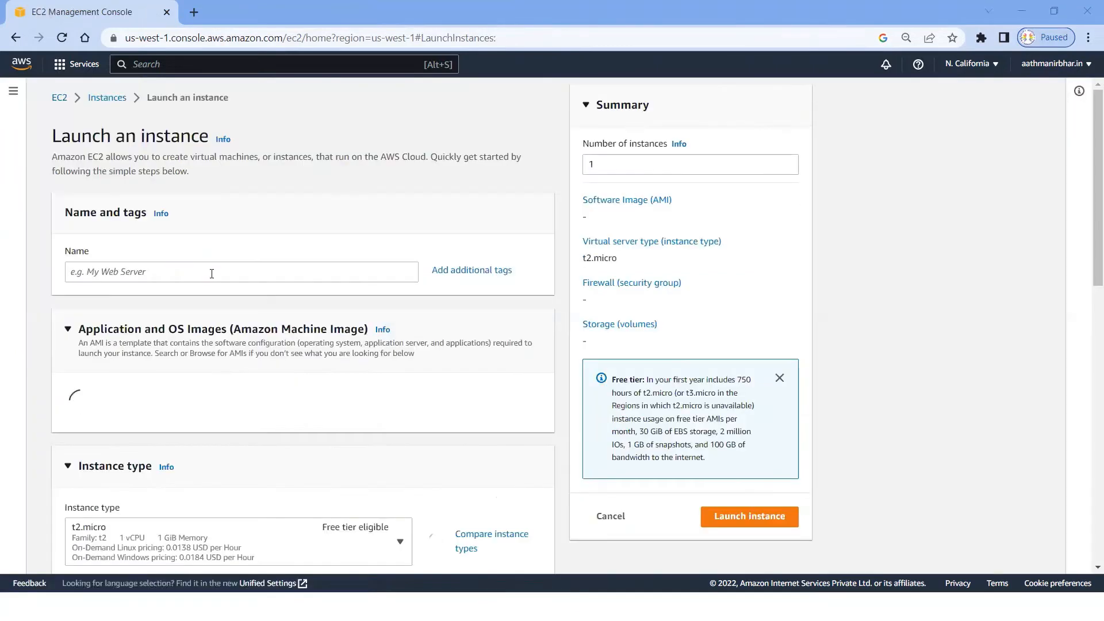
Step: Name the new instance Windows_ICMP_Lab
left_click(211, 274)
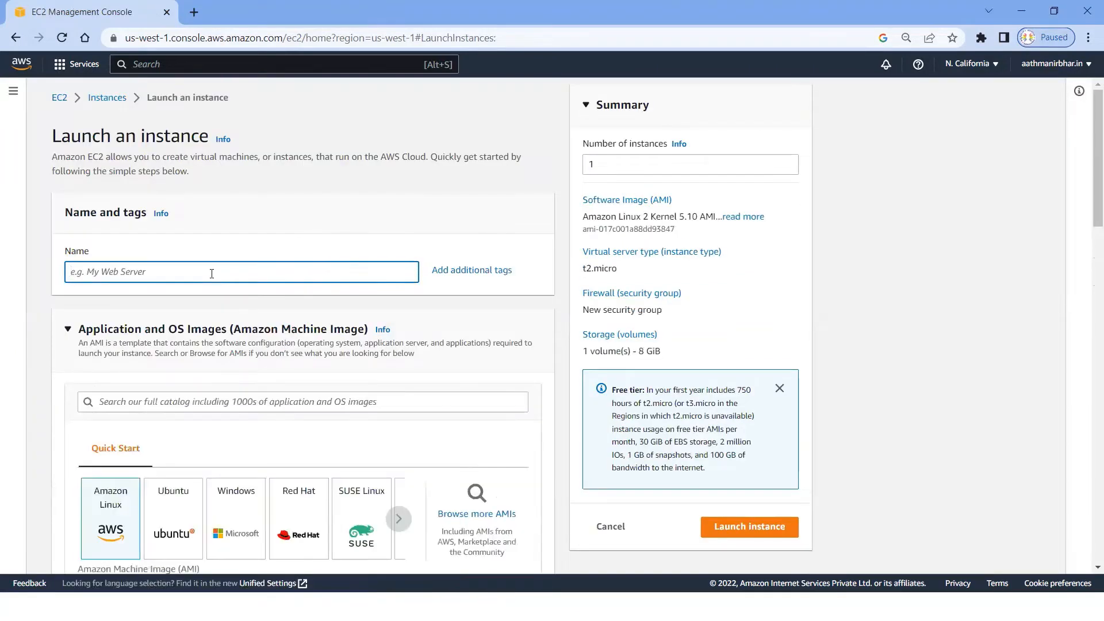
type("Win")
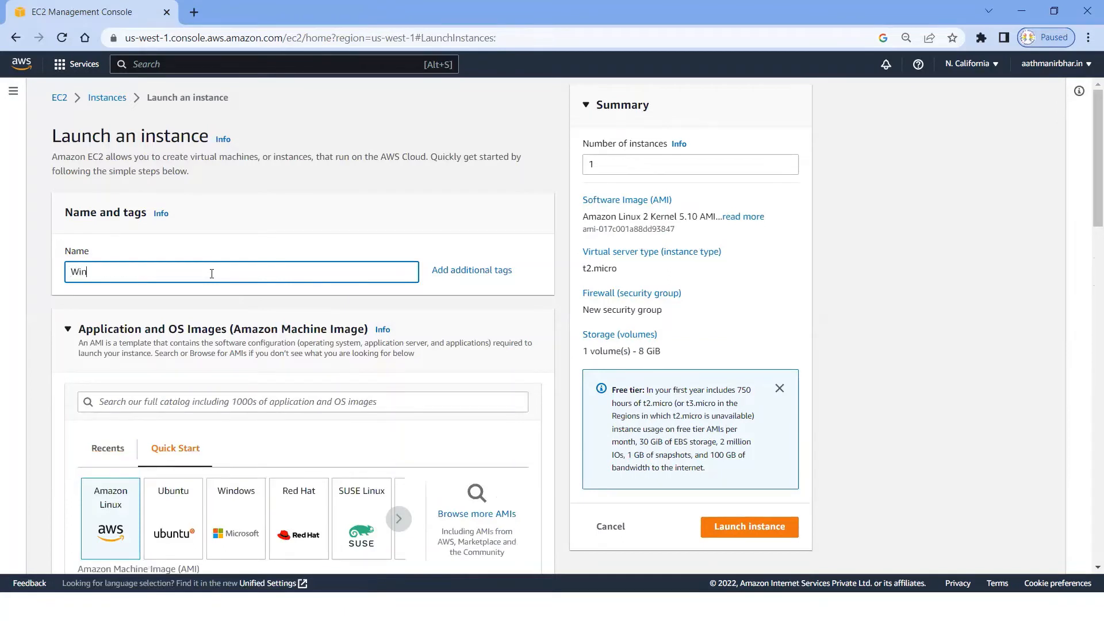
type("dows_ICM_")
key("BackSpace")
type("MP_Lab")
Step: Choose the Windows quick-start image, Microsoft Windows Server 2022 Base, and check the number of instances
scroll(426, 340, "down", 1)
left_click(234, 465)
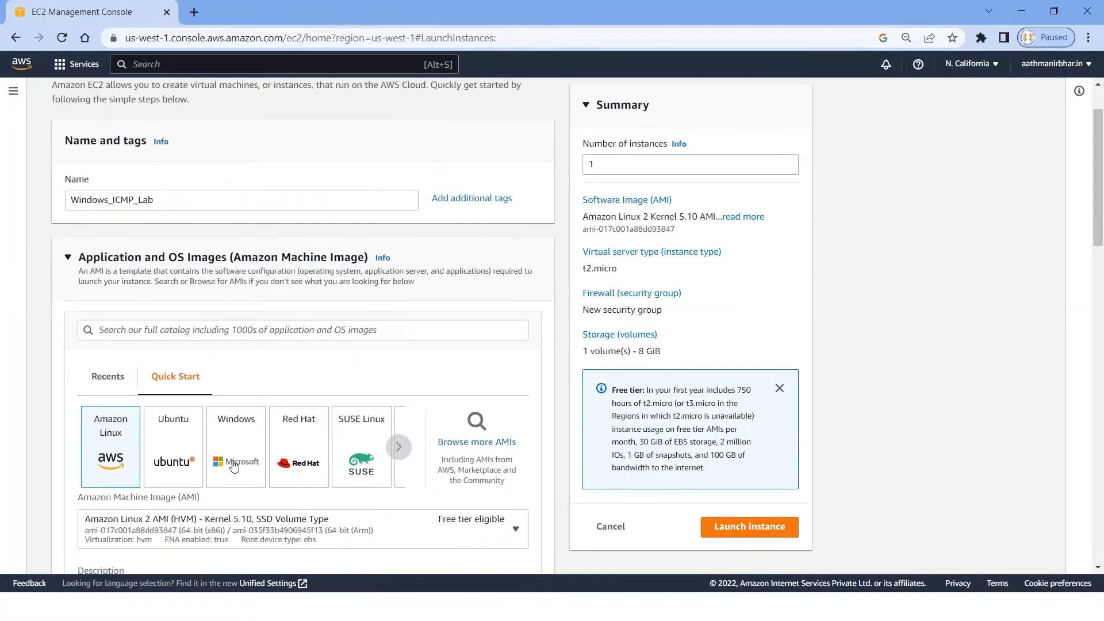
double_click(605, 163)
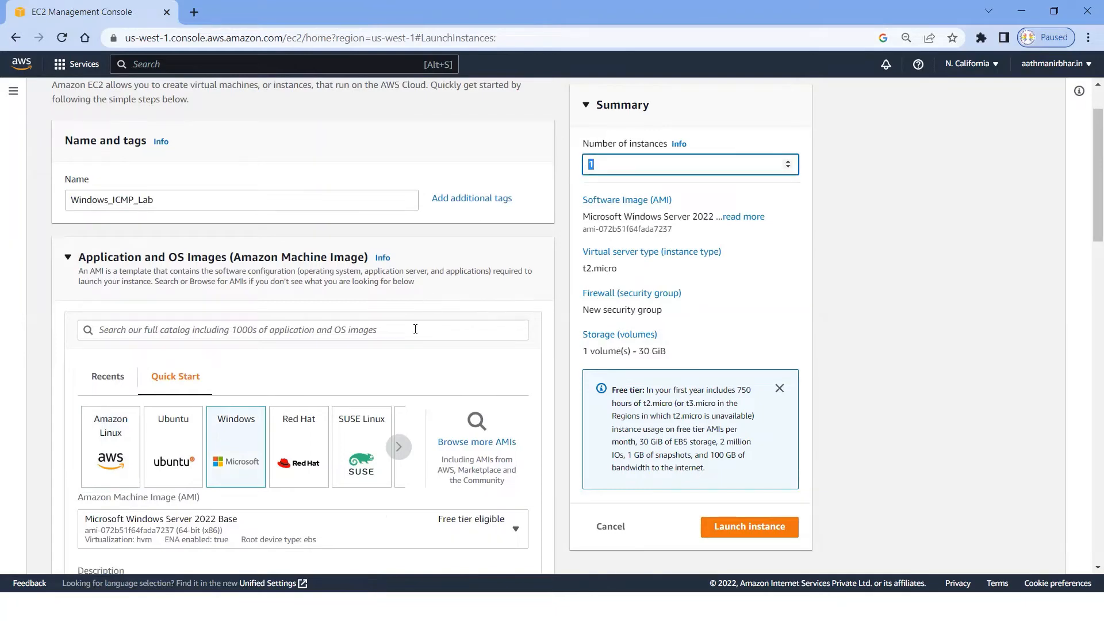
Step: Create a key pair named Windows_key in .pem format and save Windows_key.pem to the Desktop
scroll(407, 348, "down", 3)
scroll(406, 347, "down", 2)
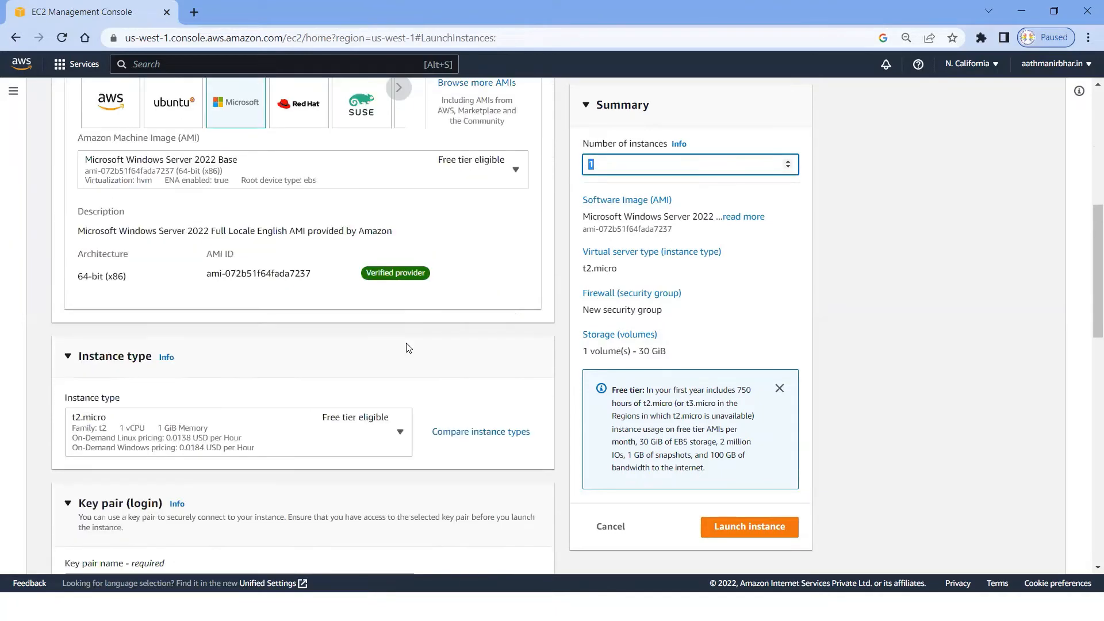
scroll(283, 370, "down", 2)
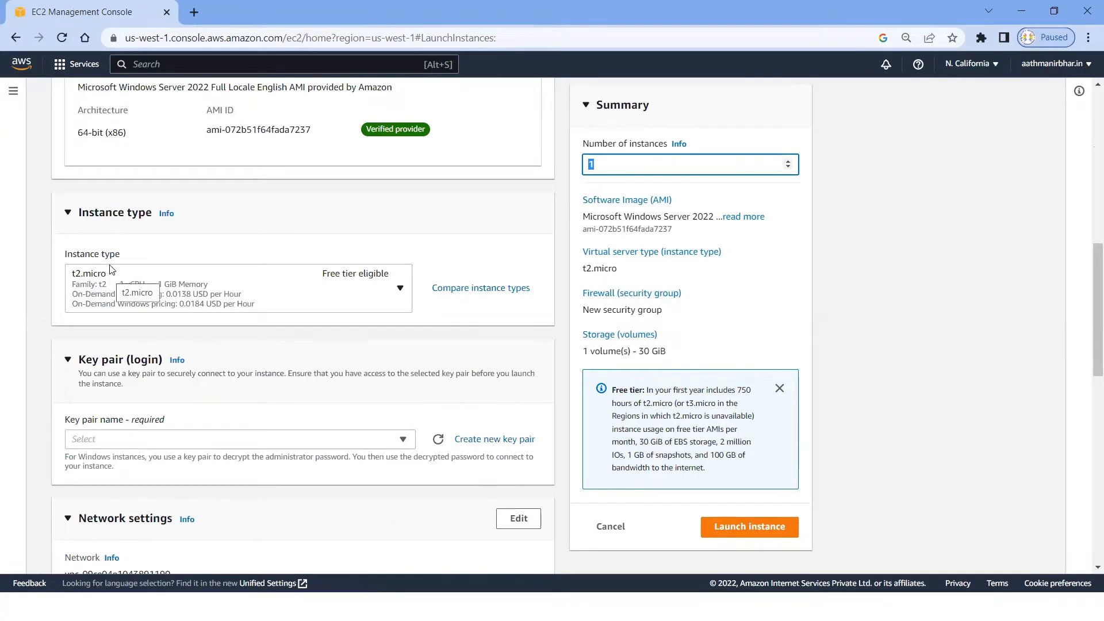
left_click(493, 439)
left_click(465, 329)
type("Windows_")
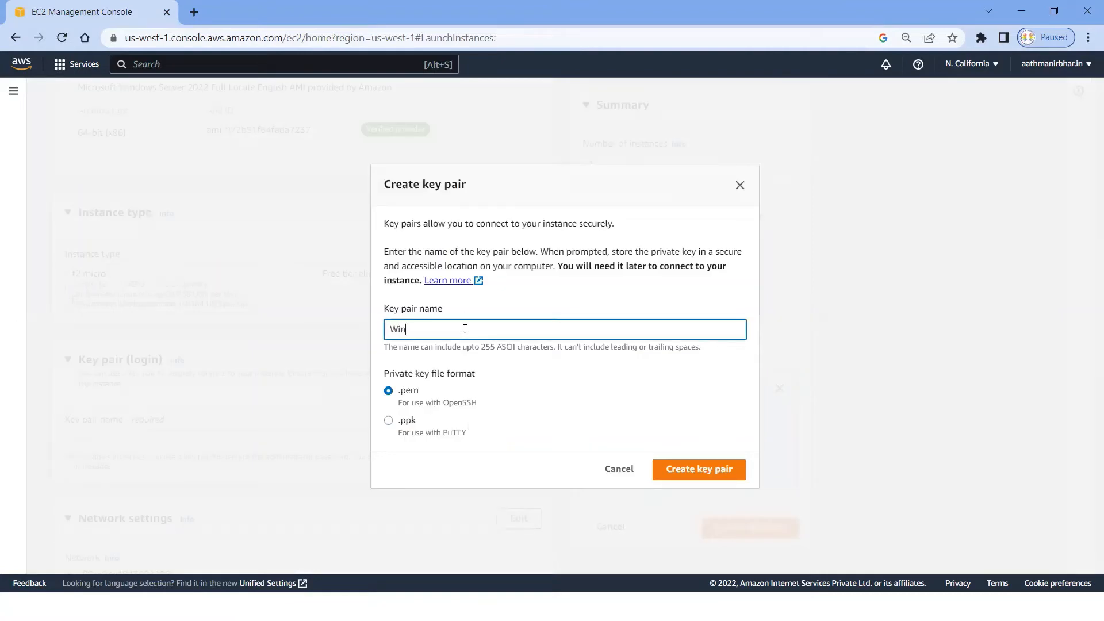
type("key")
left_click(698, 470)
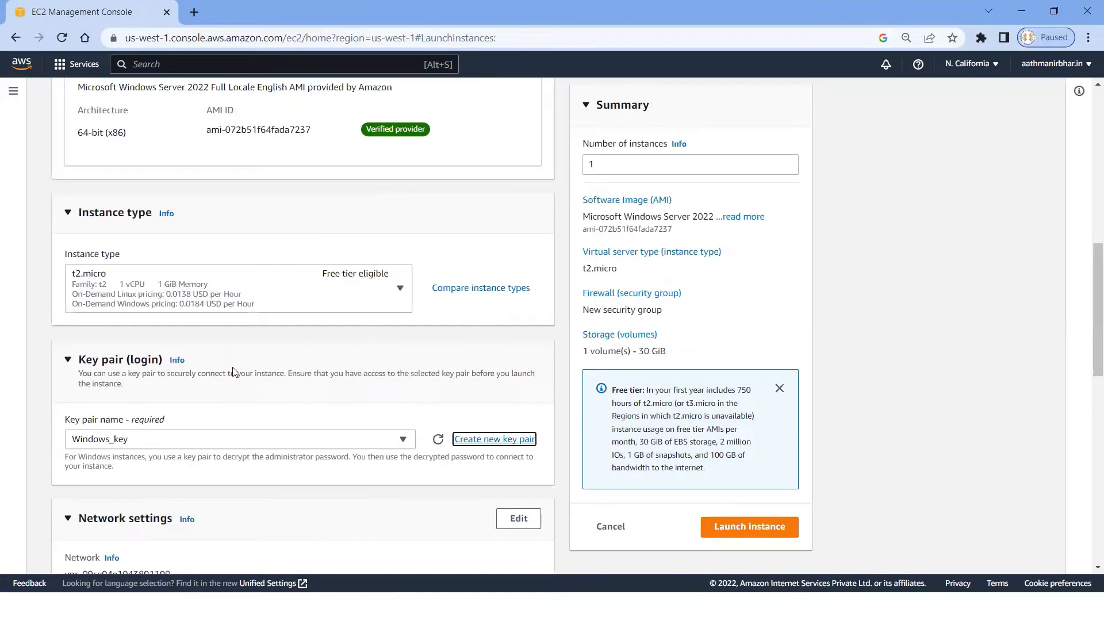
left_click(412, 323)
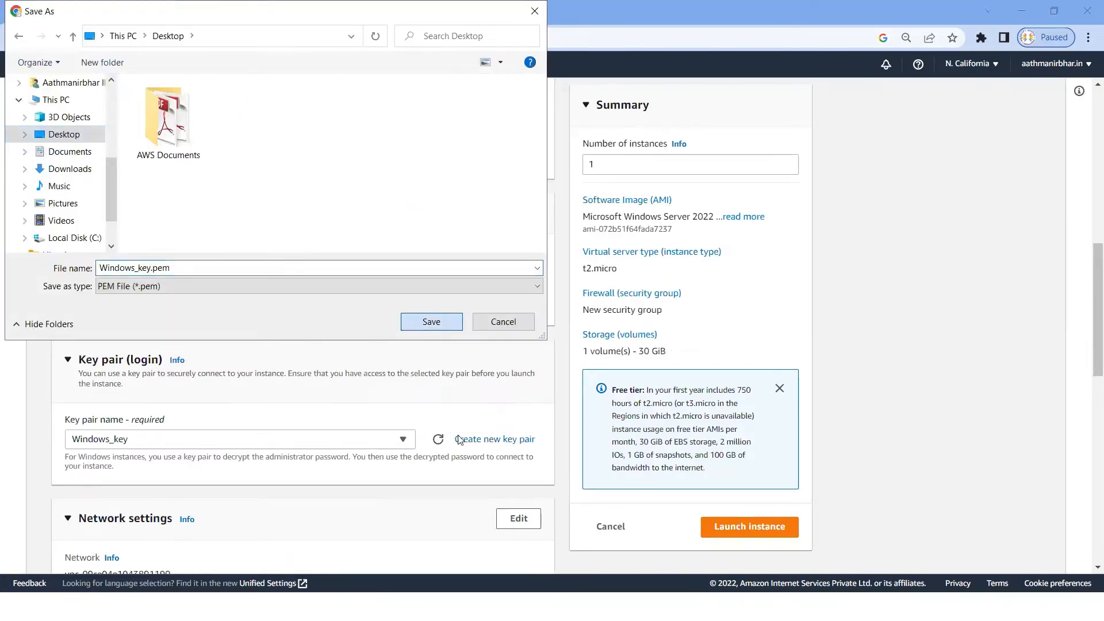
Step: Edit the network settings and name the new security group SG_Windows_ICM
scroll(403, 414, "down", 2)
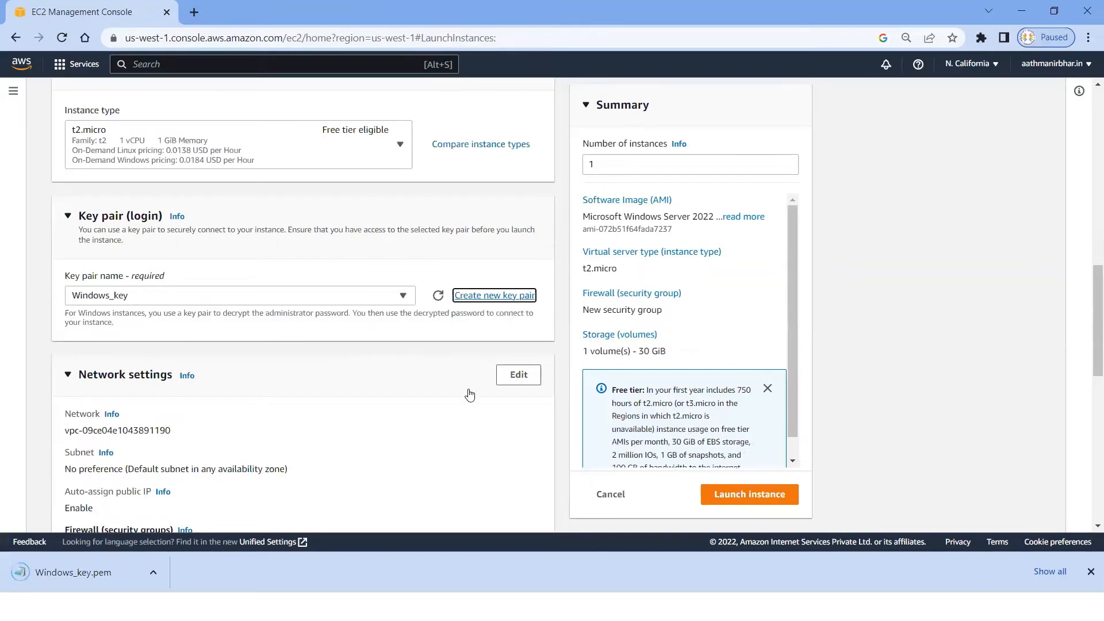
left_click(520, 380)
scroll(283, 365, "down", 2)
scroll(284, 365, "down", 2)
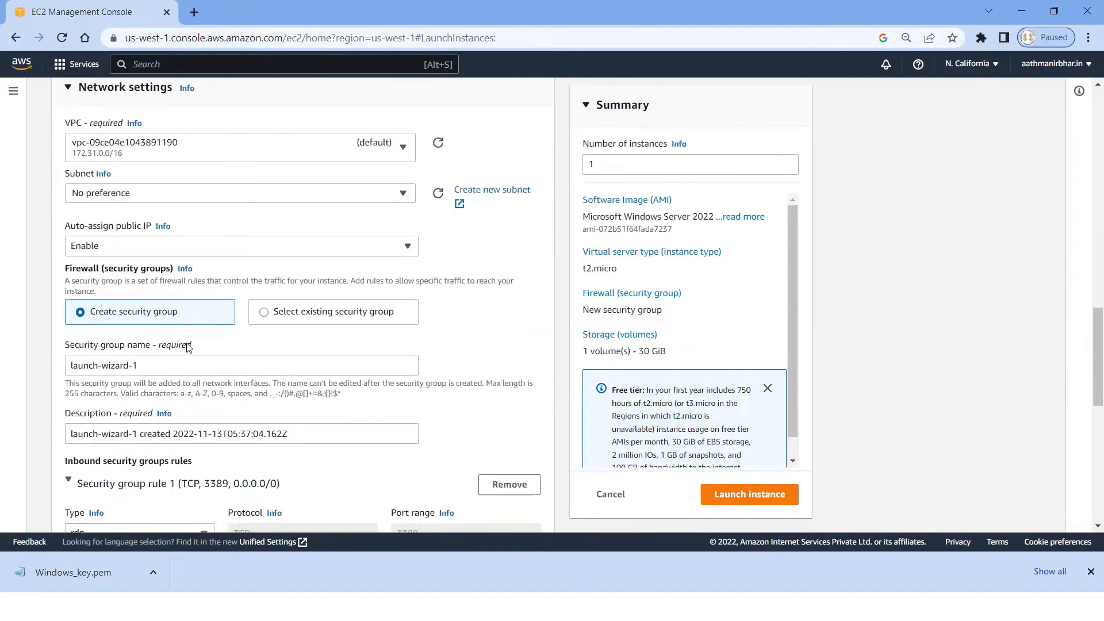
scroll(189, 347, "down", 1)
left_click_drag(139, 293, 38, 296)
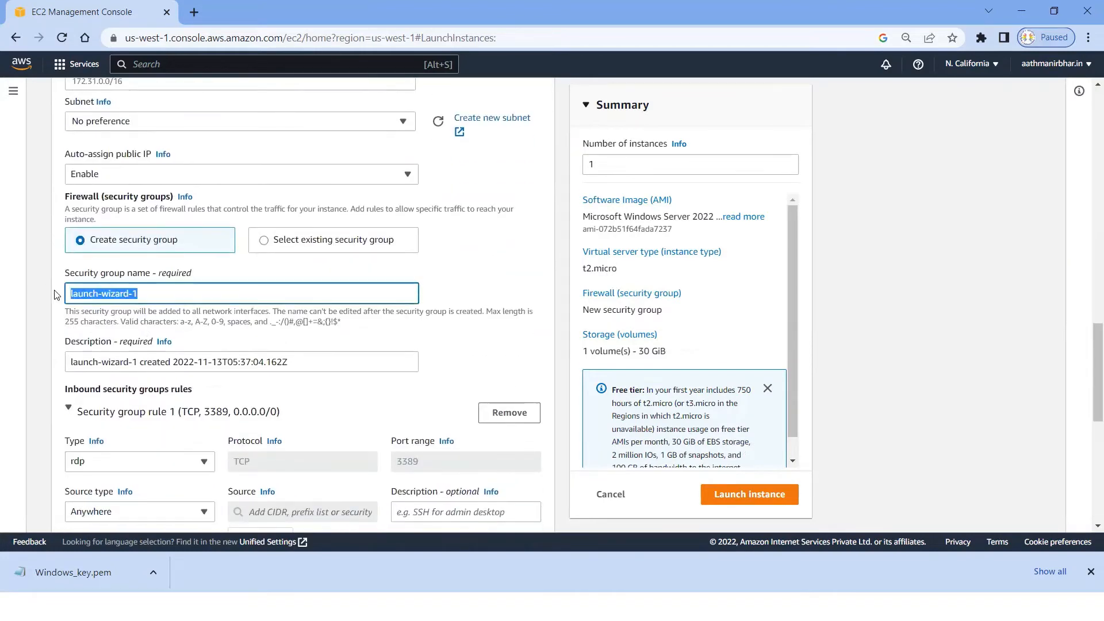
type("W")
key("BackSpace")
type("SG_Windows")
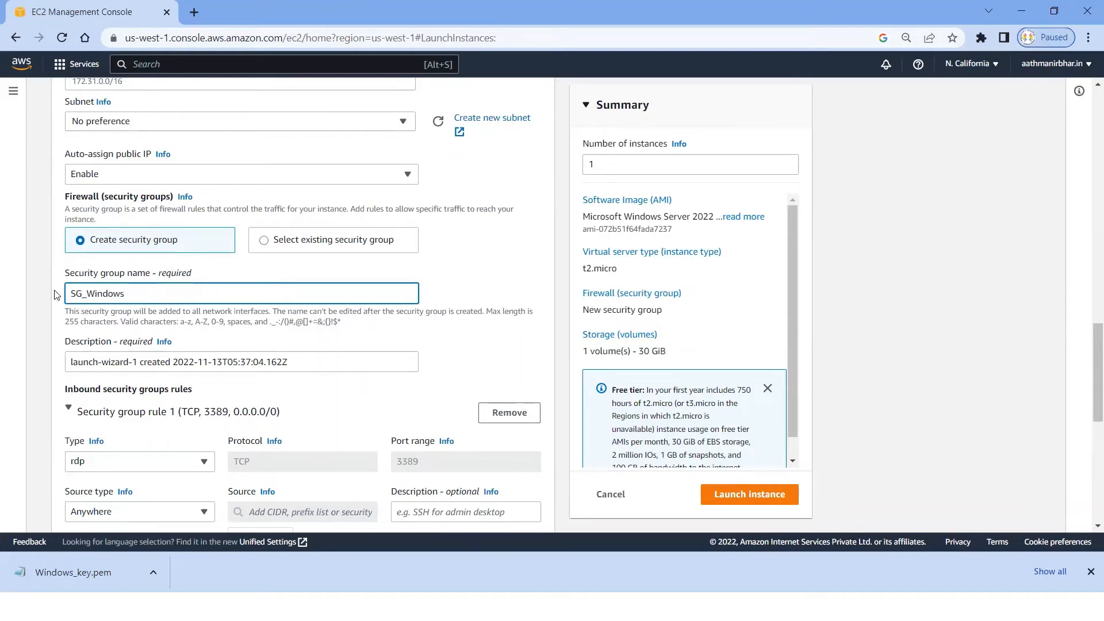
type("_ICM")
Step: Review the port range of the default rdp inbound rule and dismiss the browser's download bar
scroll(160, 335, "down", 3)
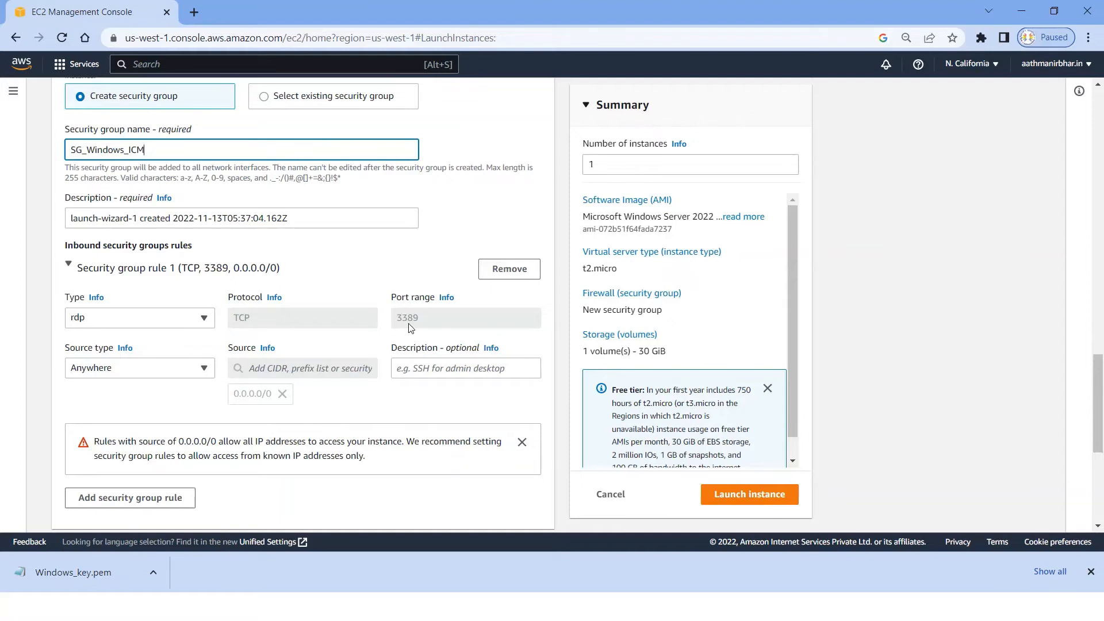
left_click(424, 317)
left_click_drag(423, 318, 383, 318)
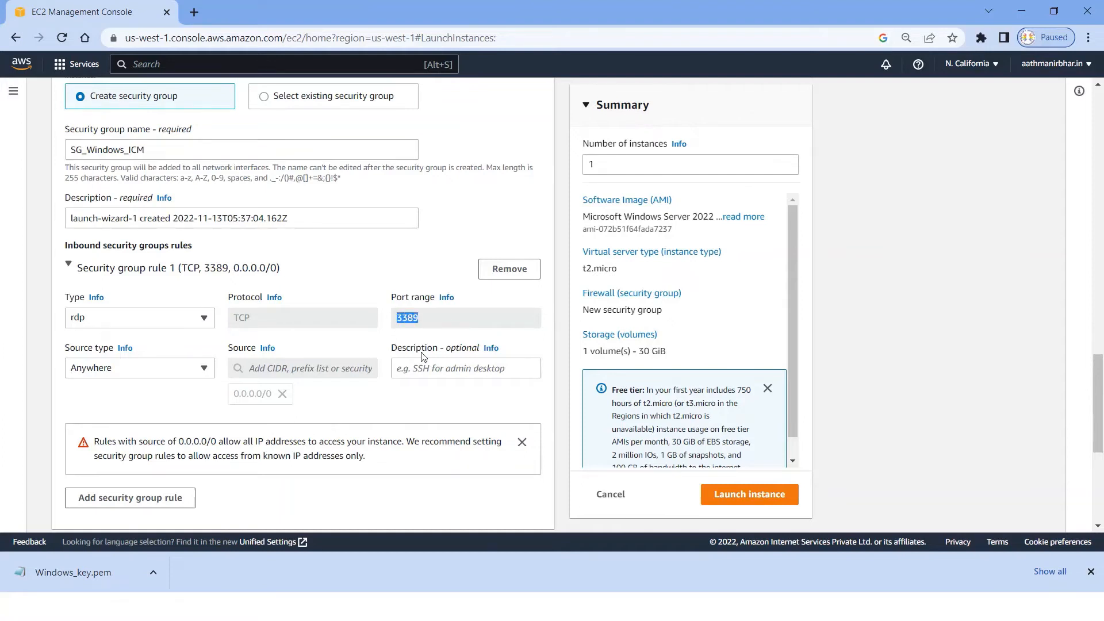
left_click(1090, 572)
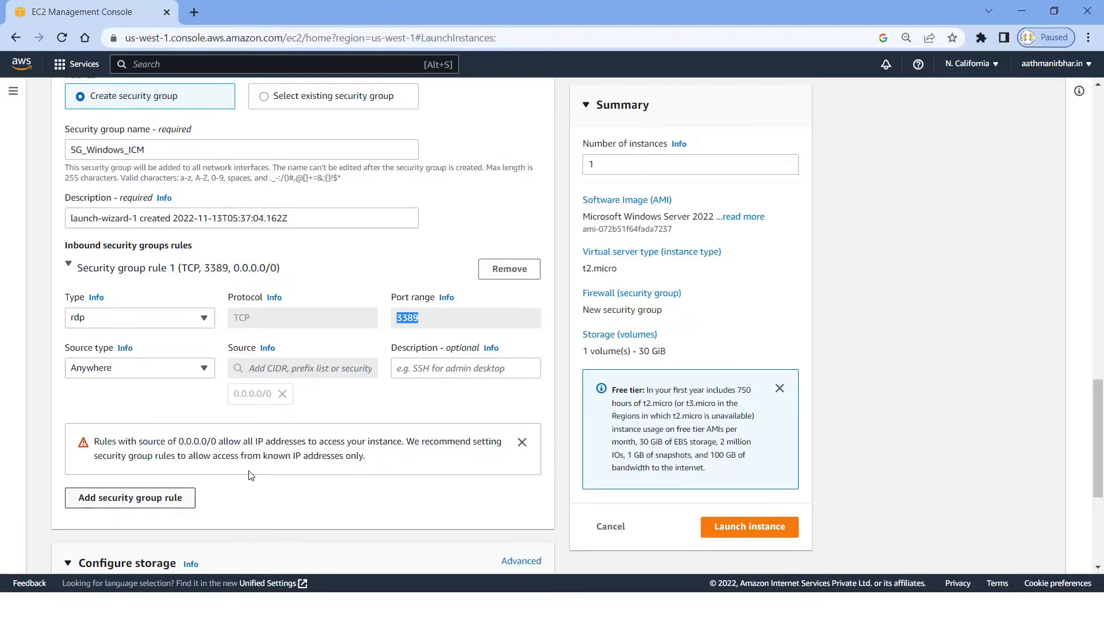
Step: Add a second inbound security group rule of type All ICMP - IPv4 with custom source 0.0.0.0/0
left_click(140, 501)
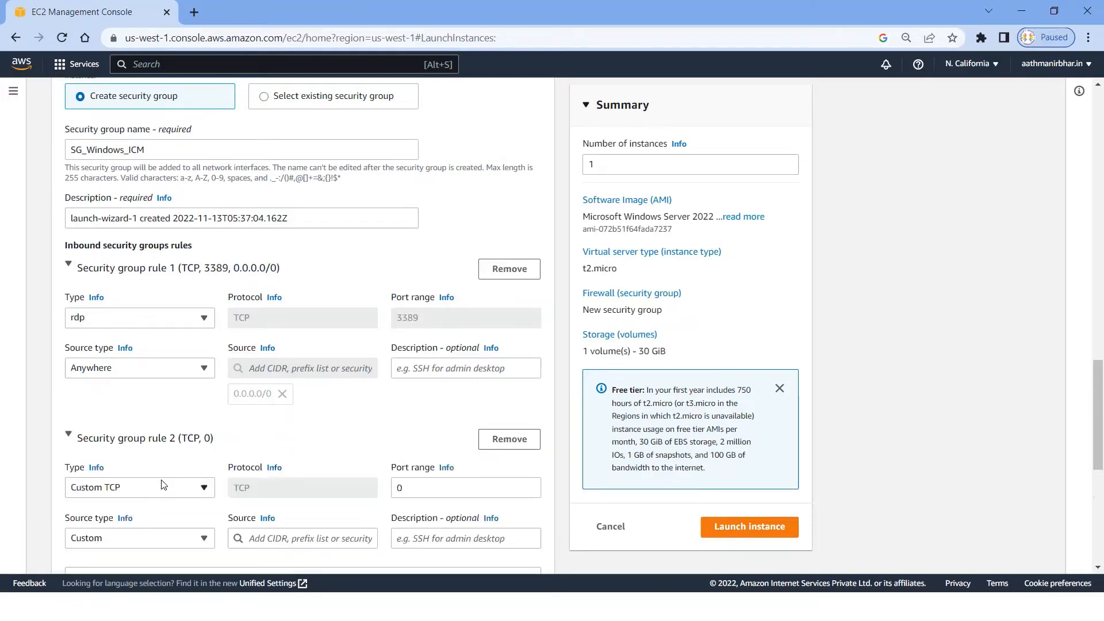
scroll(217, 417, "down", 3)
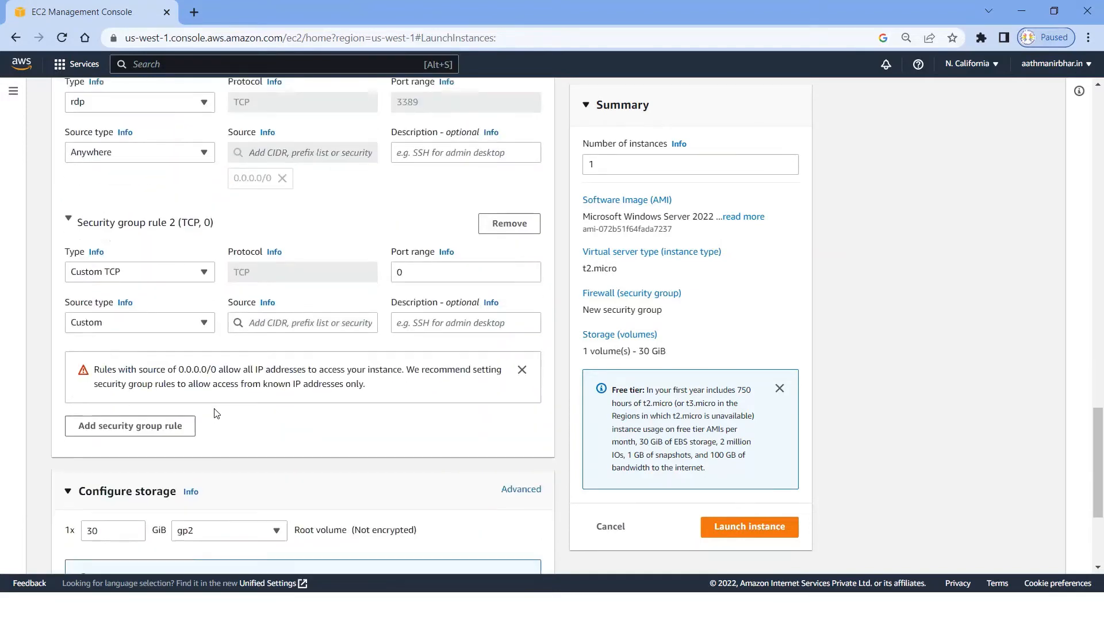
left_click(195, 276)
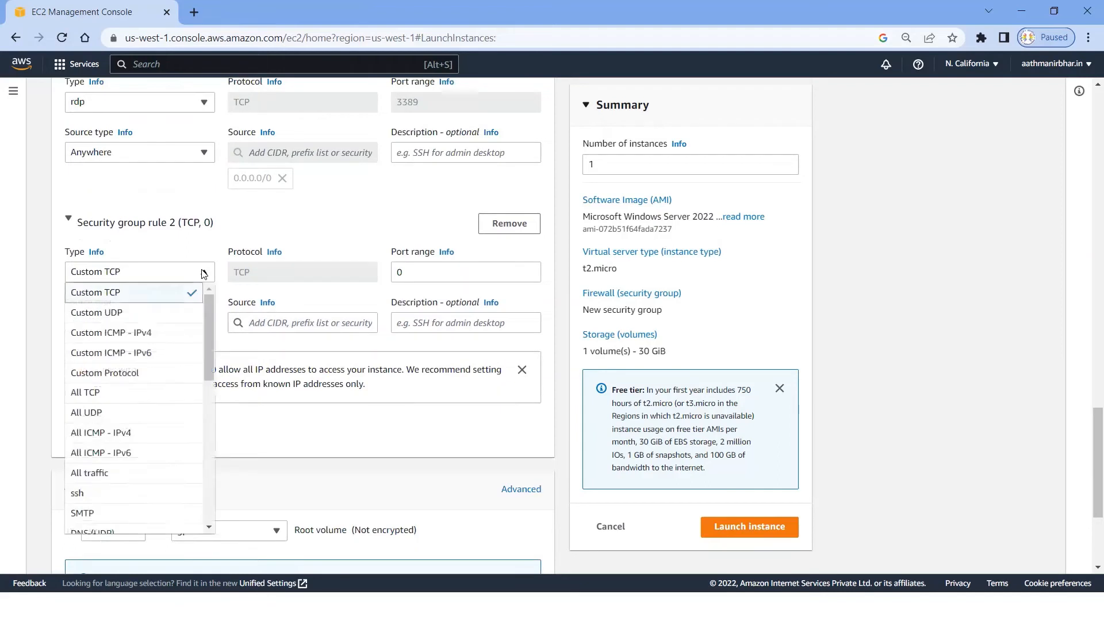
left_click(102, 437)
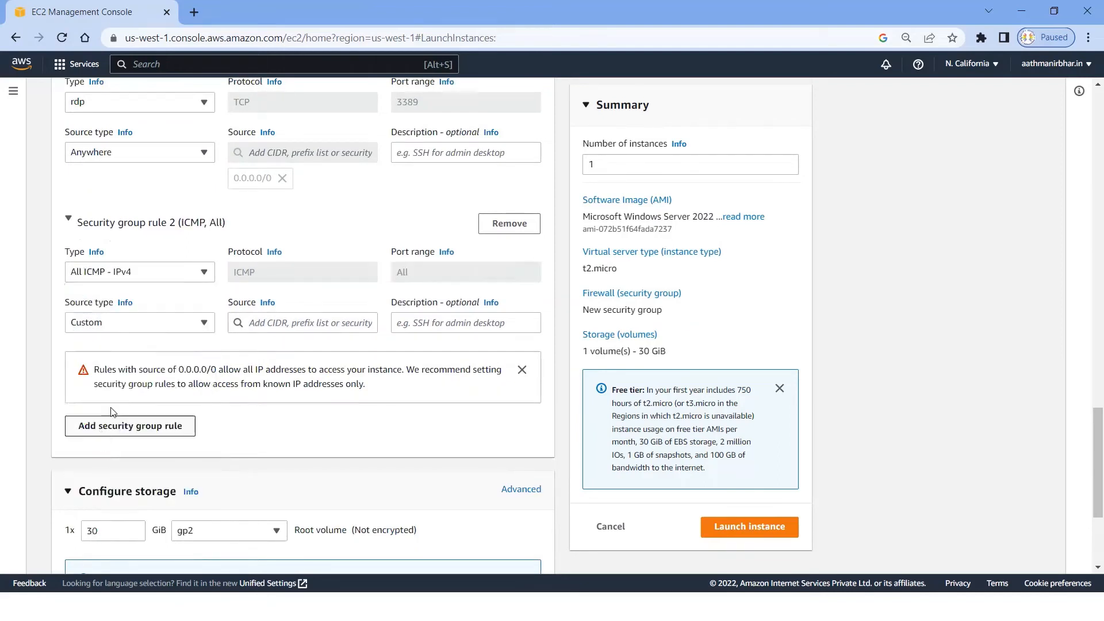
left_click(172, 326)
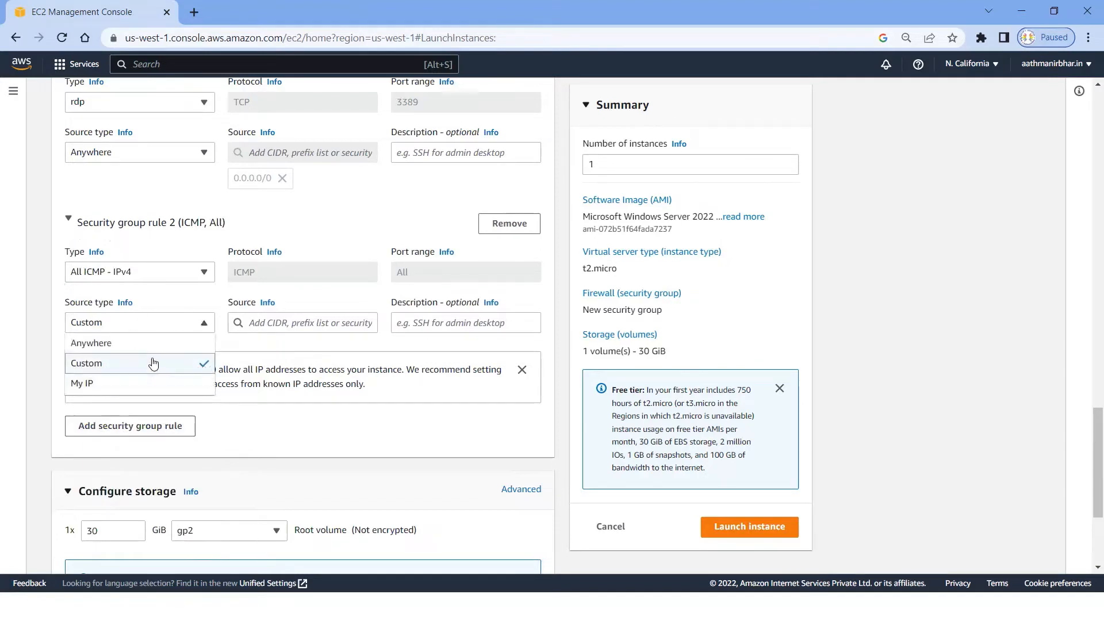
left_click(298, 325)
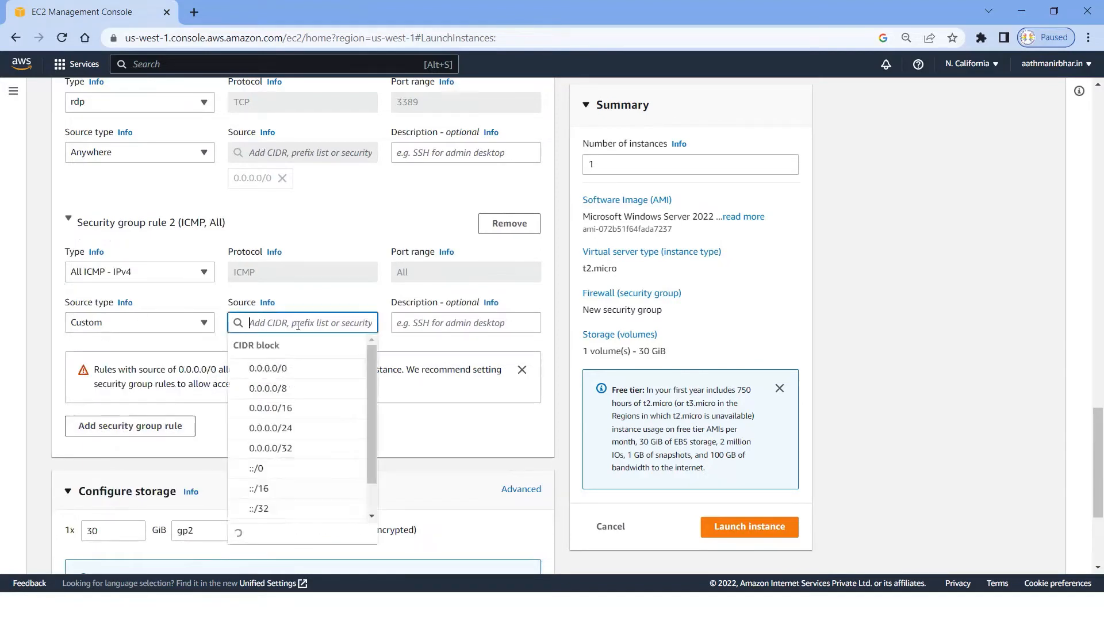
left_click(269, 371)
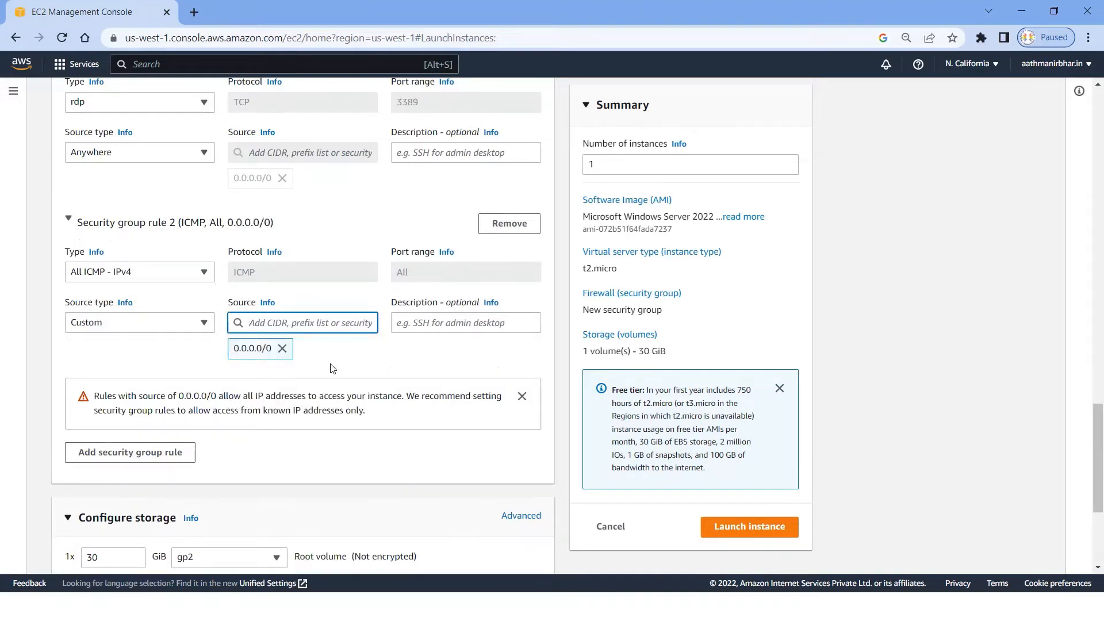
Step: Launch the configured Windows instance and open the list of all instances
scroll(332, 368, "down", 1)
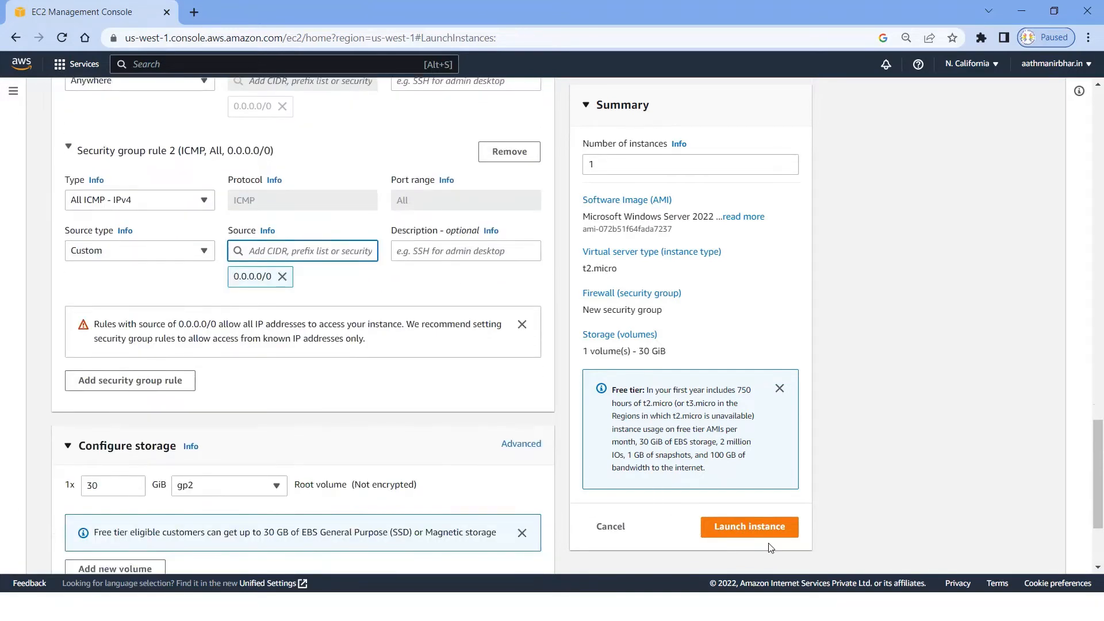
left_click(754, 534)
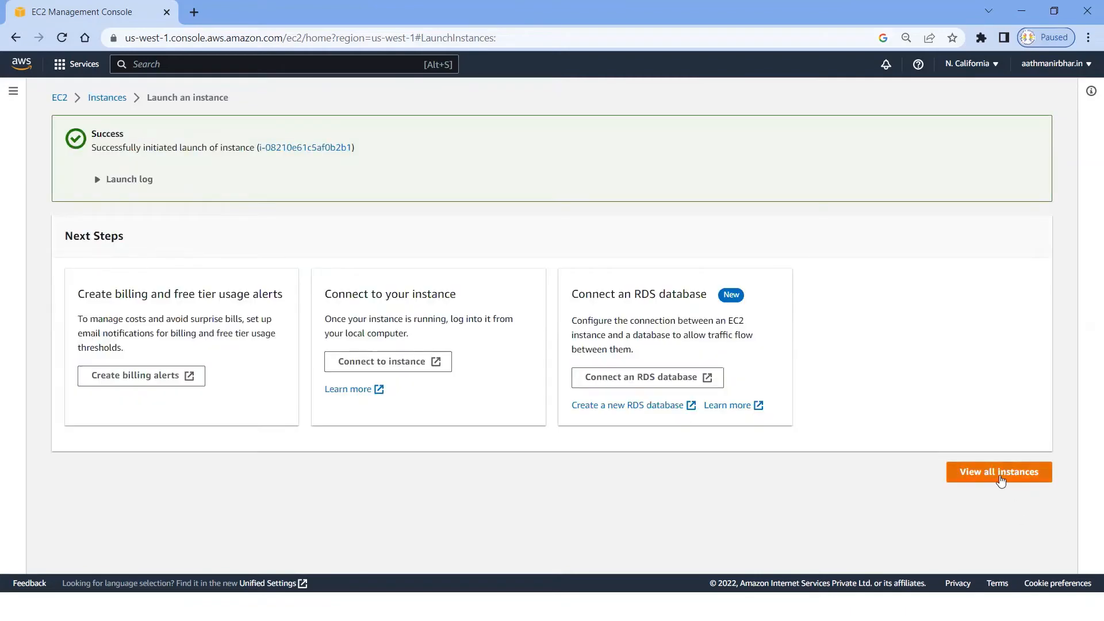
left_click(1000, 472)
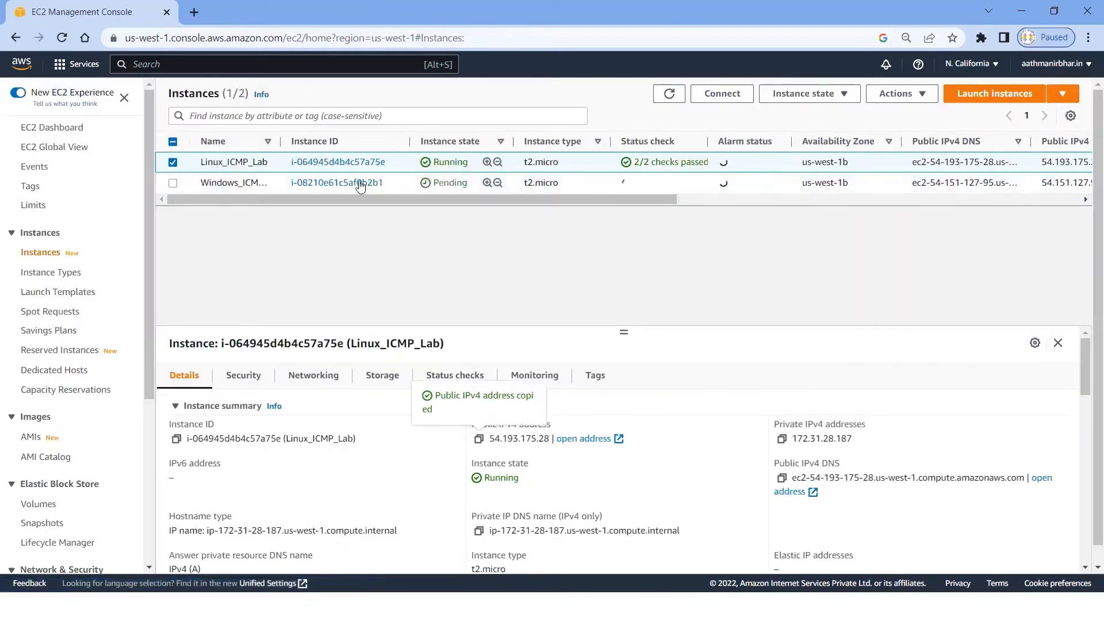
Step: Select only Windows_ICMP_Lab, widen the Name column slightly and refresh the list to check the instance's state
left_click(172, 163)
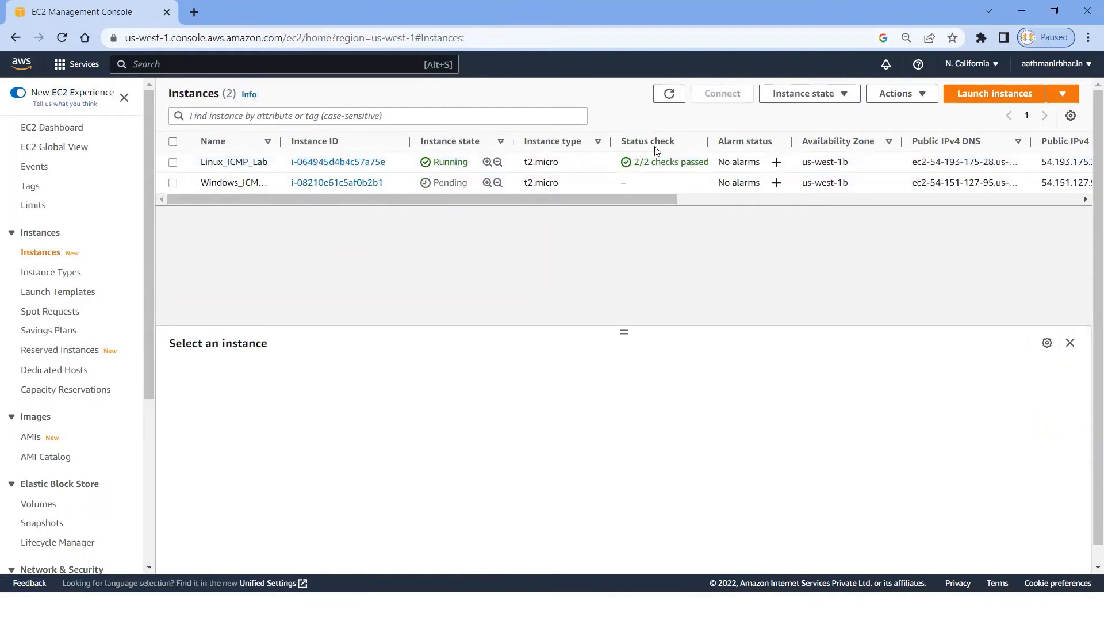
left_click(172, 183)
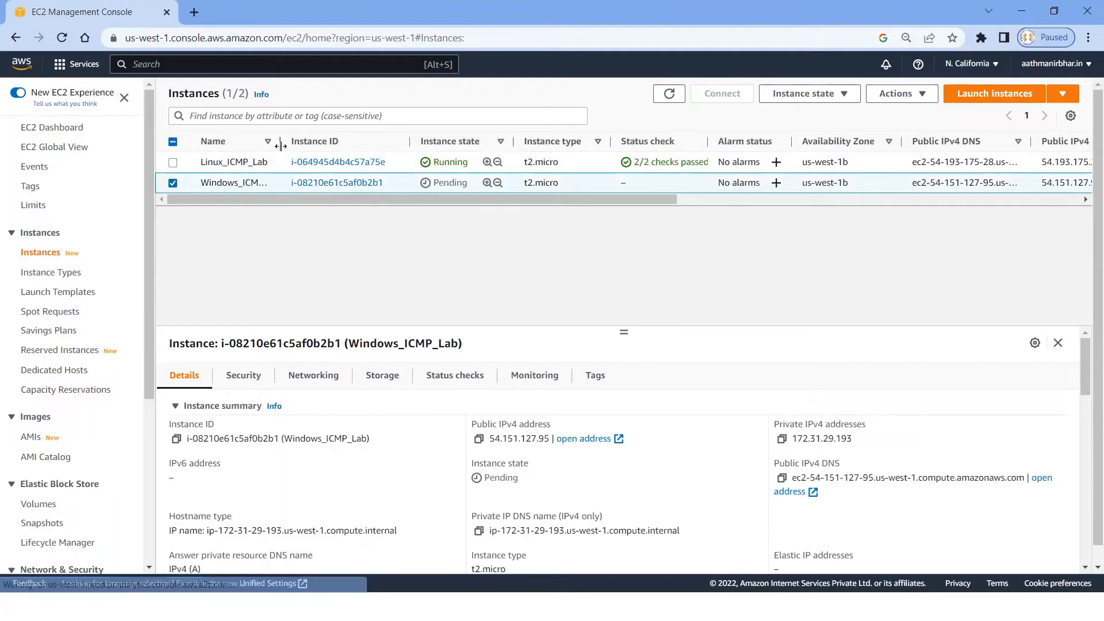
left_click_drag(281, 145, 289, 145)
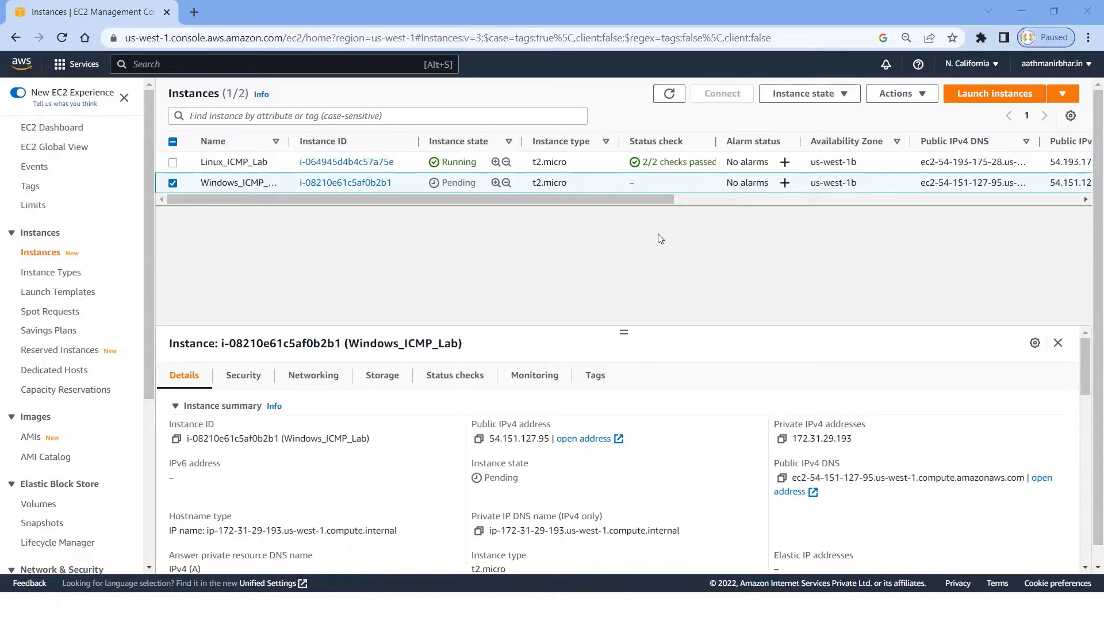
left_click(670, 95)
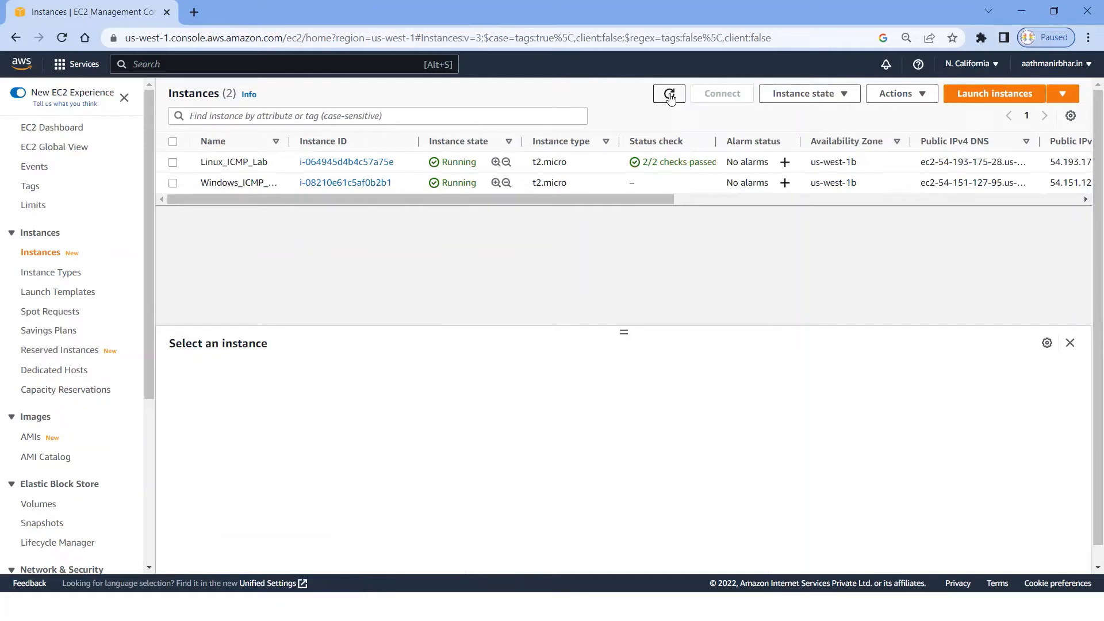
left_click(669, 97)
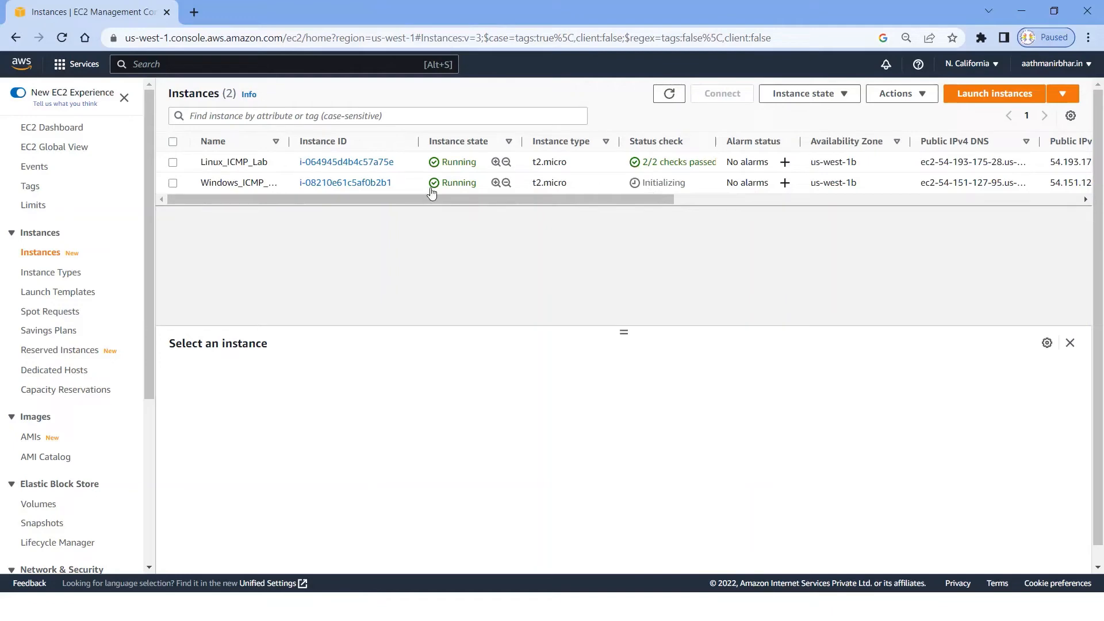
Step: Copy the public IPv4 address of Windows_ICMP_Lab and refresh the instance list repeatedly to monitor its status check
left_click(172, 183)
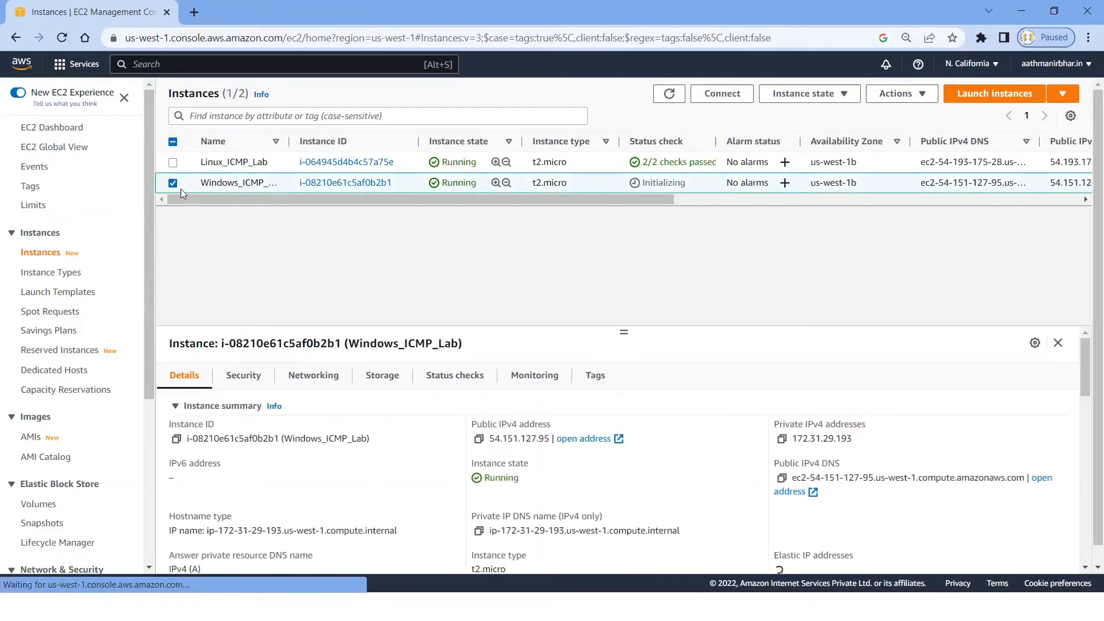
left_click(479, 439)
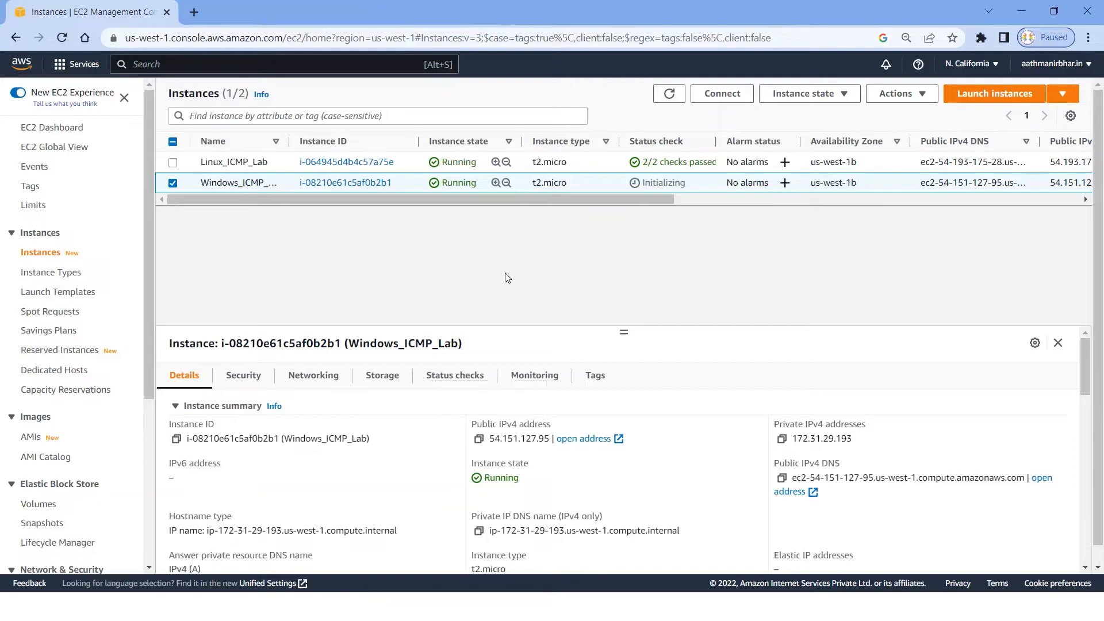
left_click(669, 96)
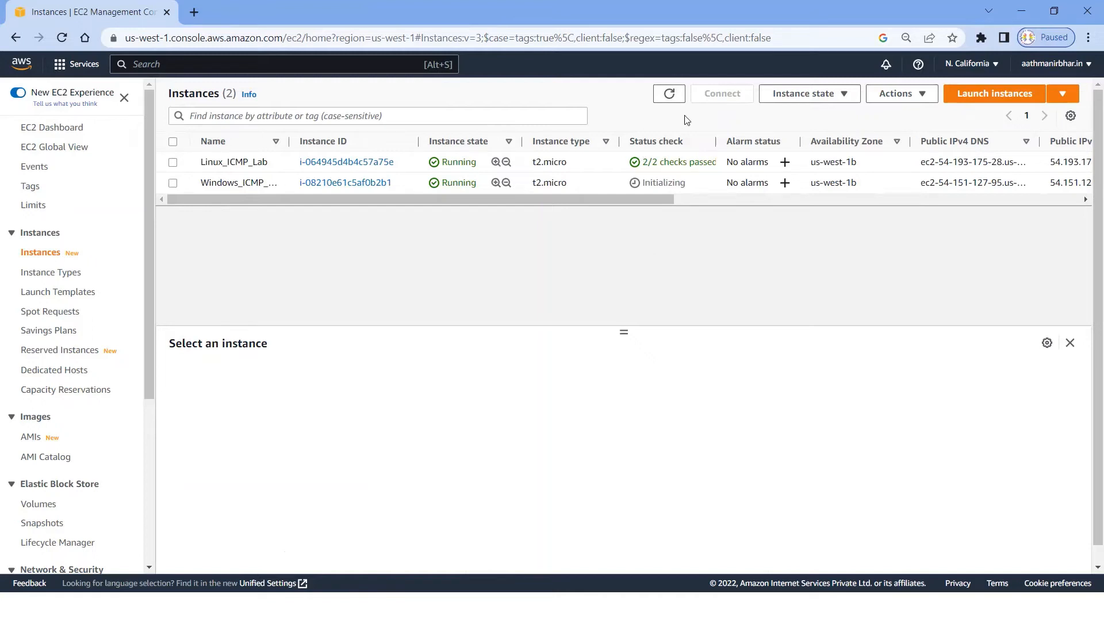
left_click(671, 95)
left_click(670, 97)
left_click(670, 97)
left_click(671, 96)
left_click(671, 96)
left_click(670, 96)
left_click_drag(866, 188, 809, 183)
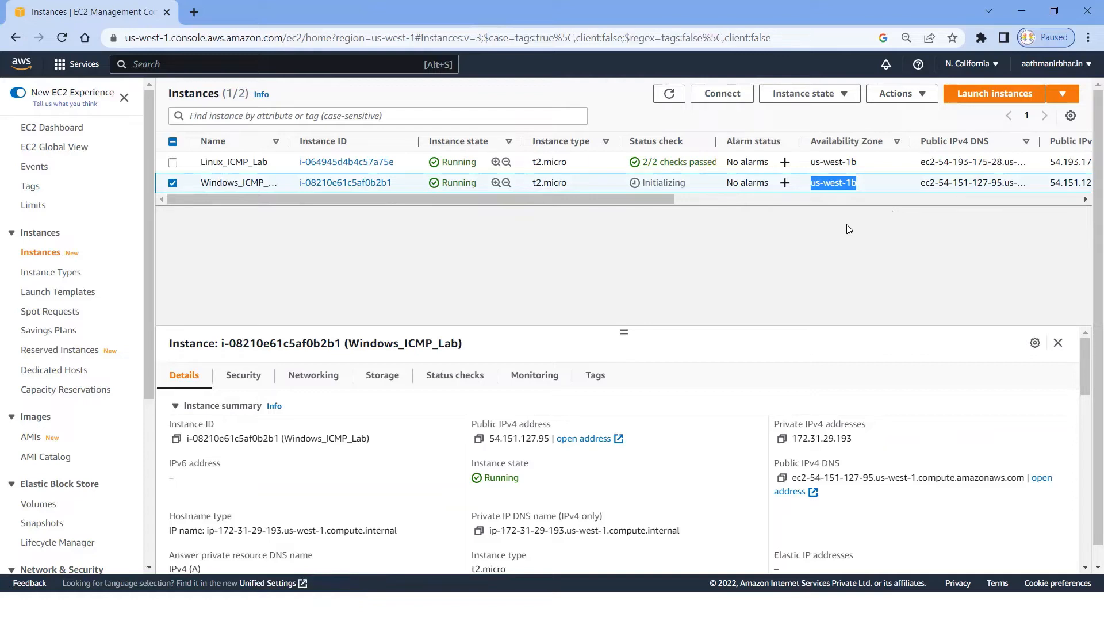
left_click(669, 95)
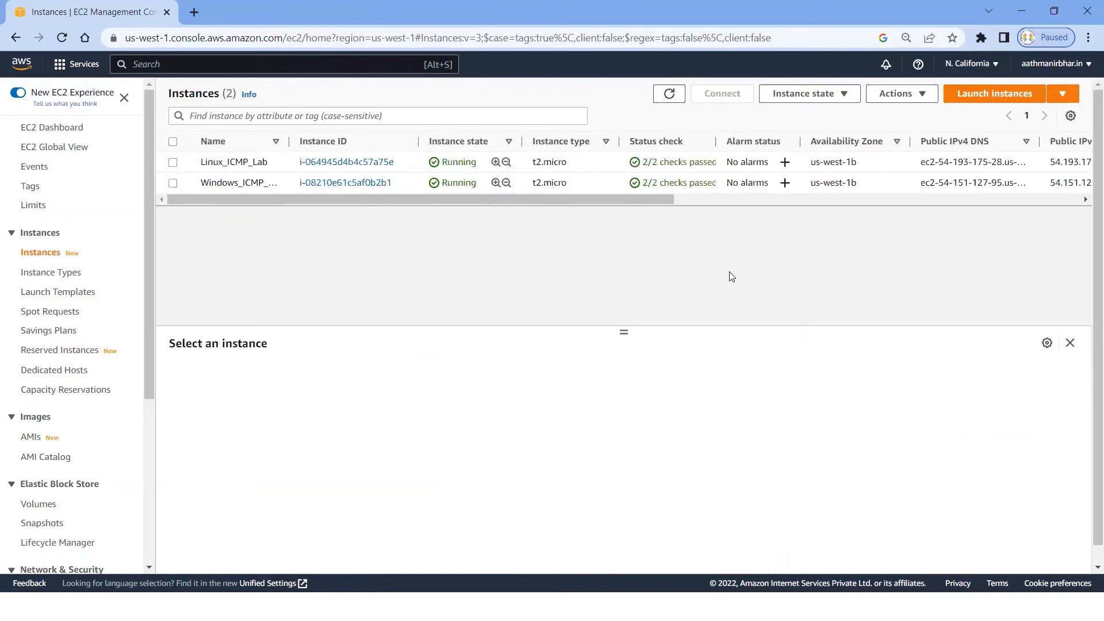
Step: Open the RDP client connection options for Windows_ICMP_Lab and save its remote desktop file to the Desktop as Windows_ICMP_Lab.rdp
left_click(172, 183)
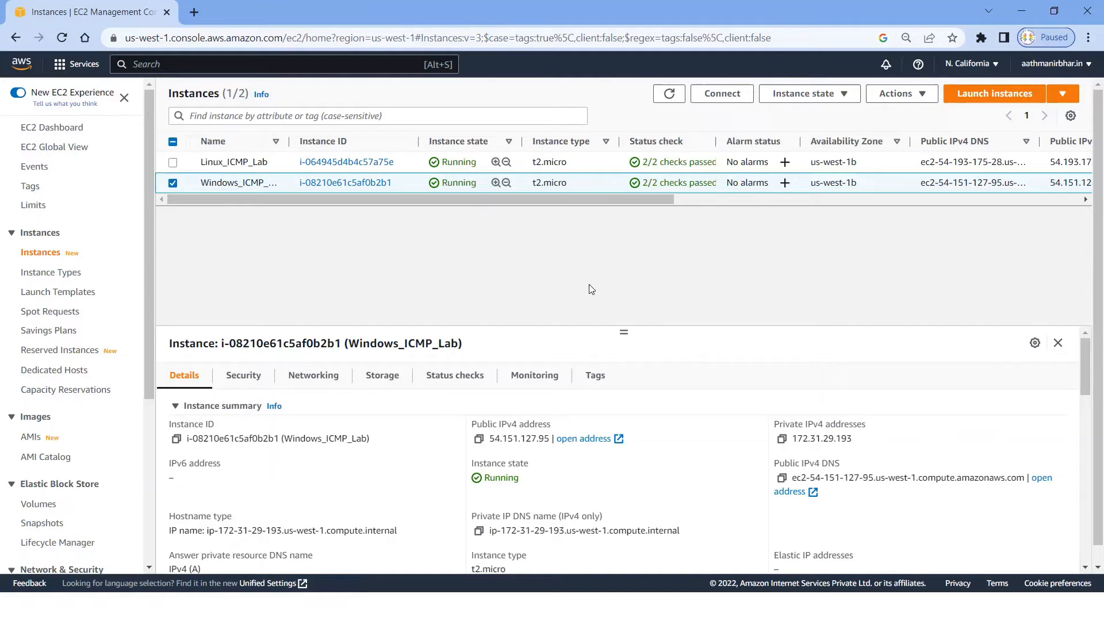
left_click(720, 96)
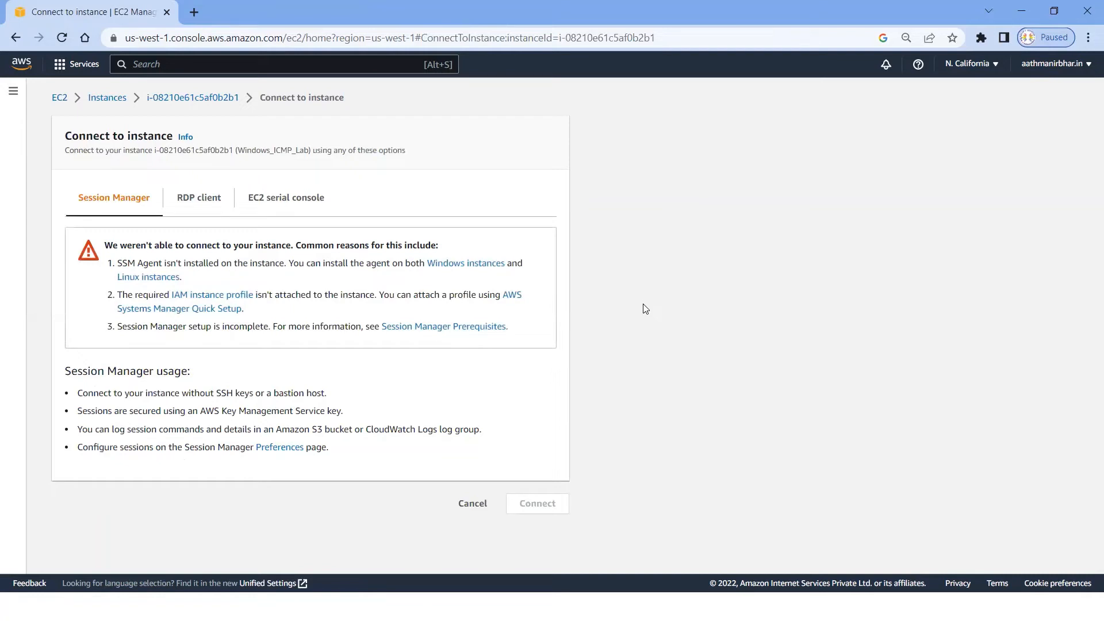
left_click(199, 200)
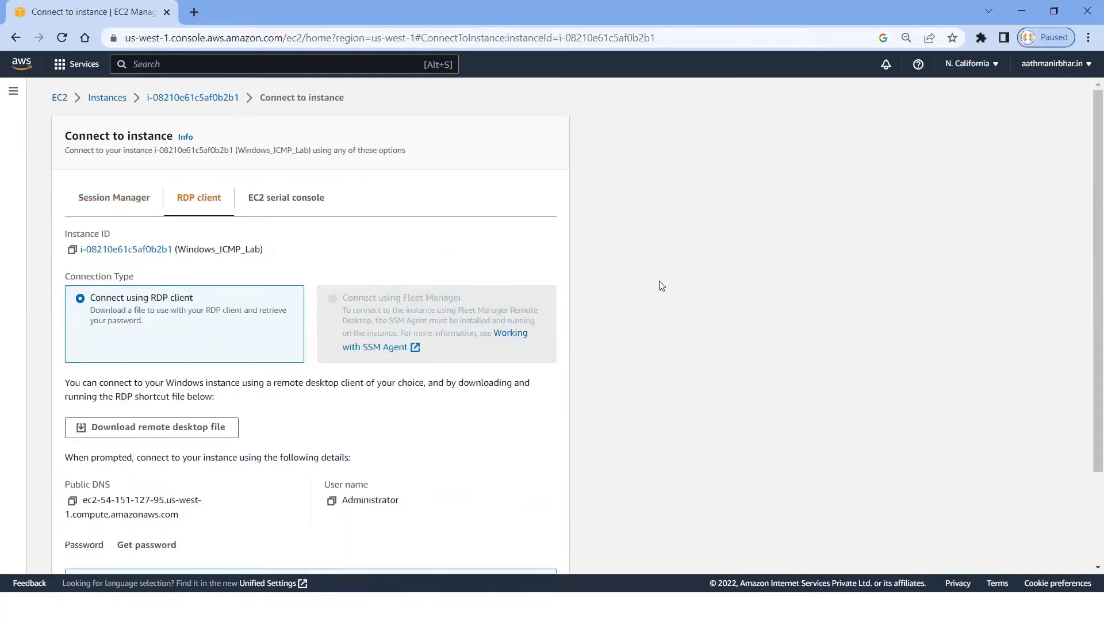
scroll(661, 286, "down", 1)
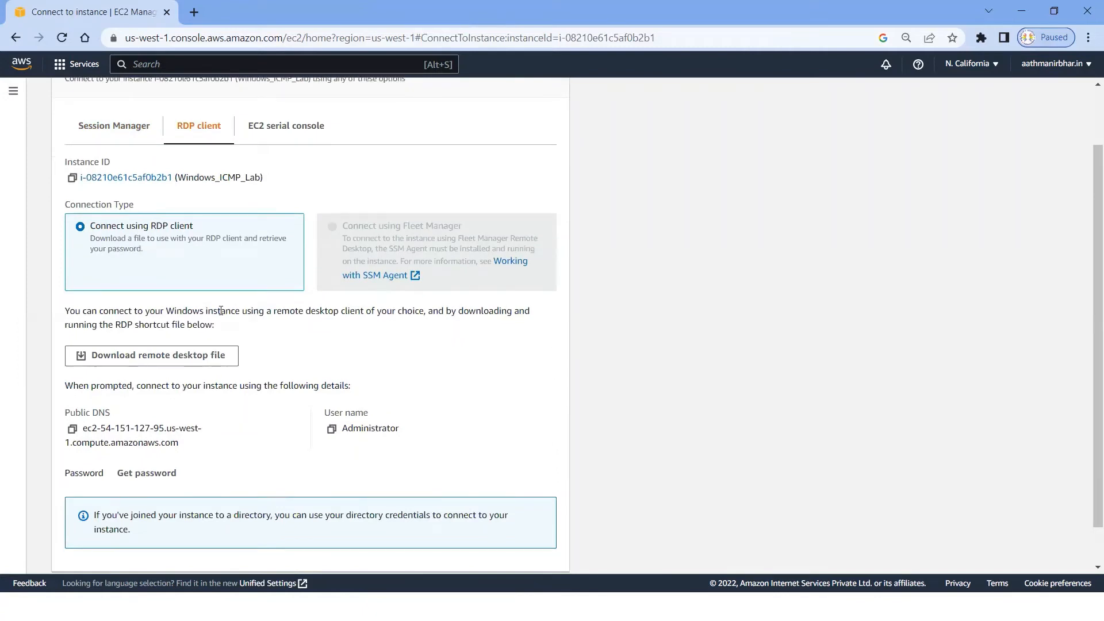
left_click(180, 359)
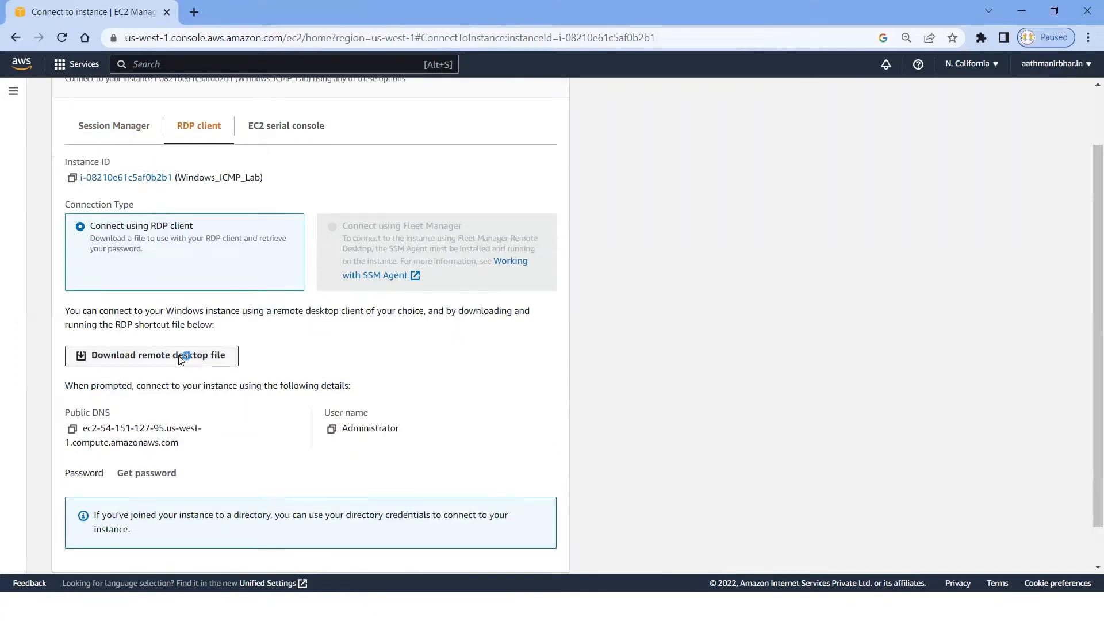
left_click(69, 134)
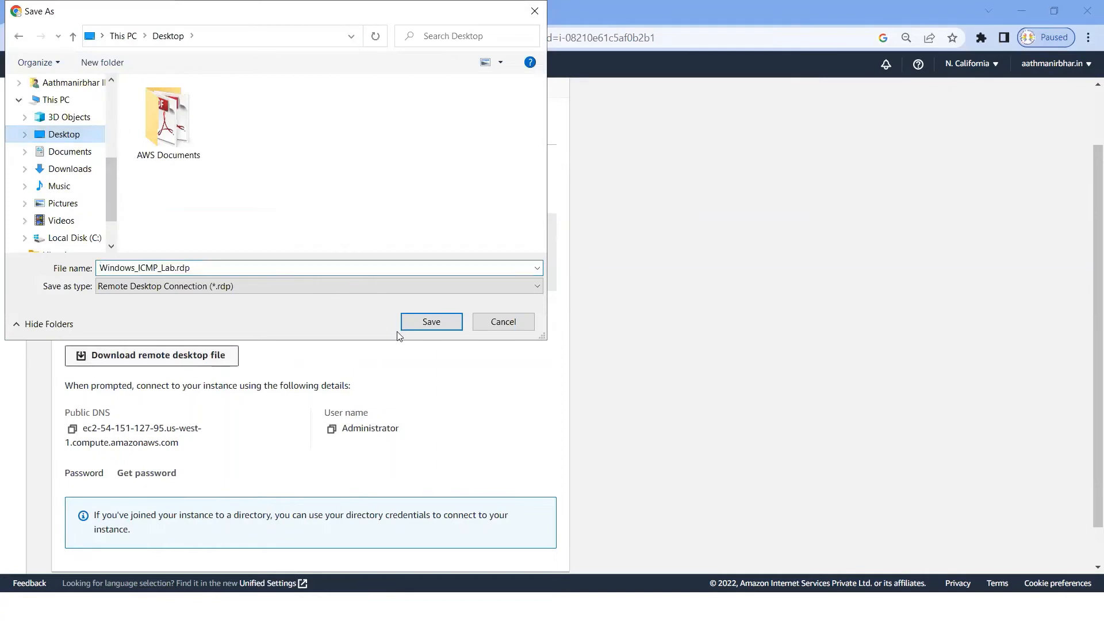
left_click(426, 326)
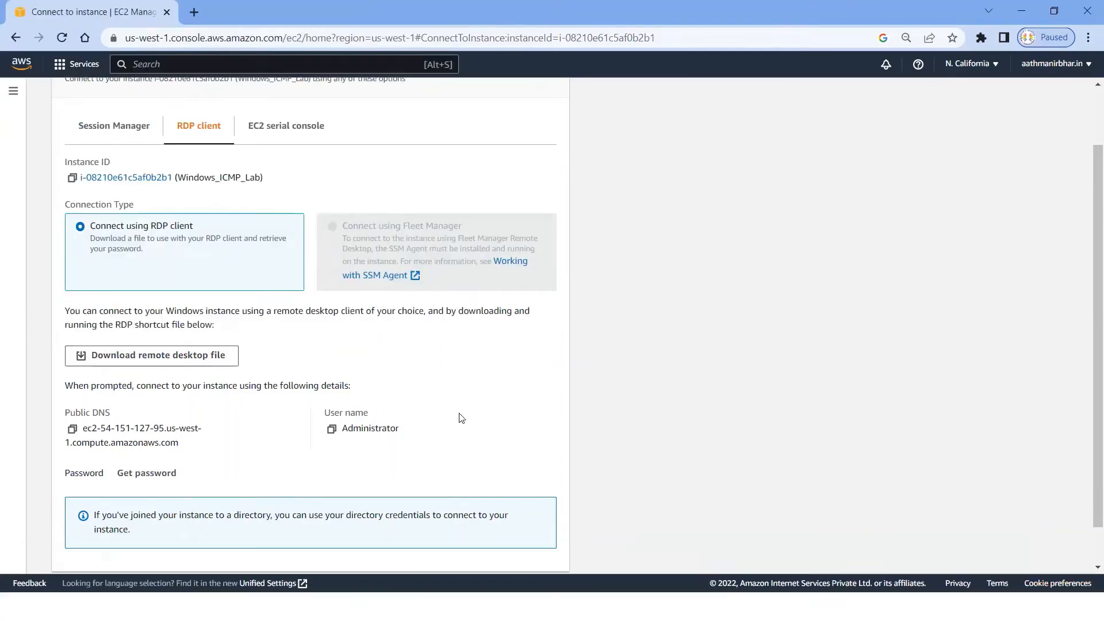
Step: Decrypt the Windows administrator password with the private key file Windows_key.pem and copy the password
left_click(147, 473)
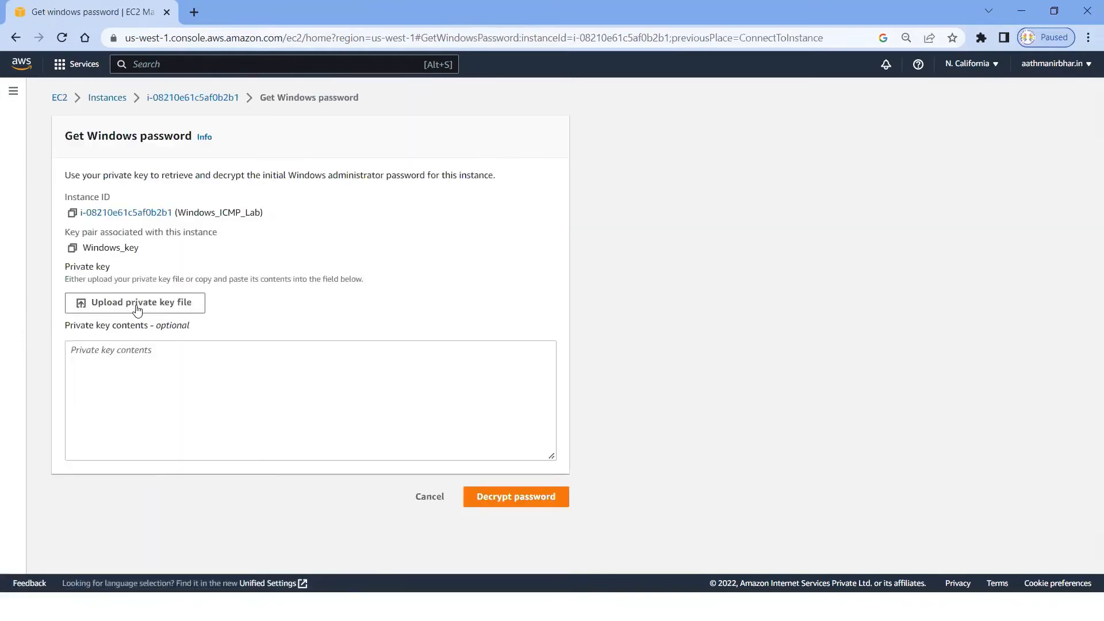
left_click(140, 305)
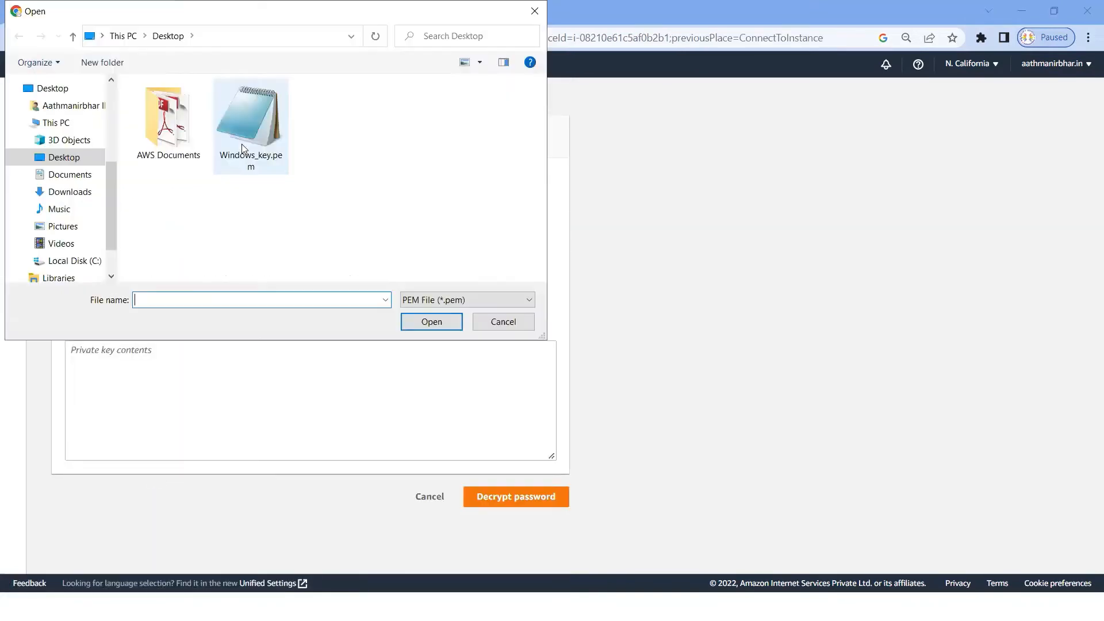
left_click(249, 129)
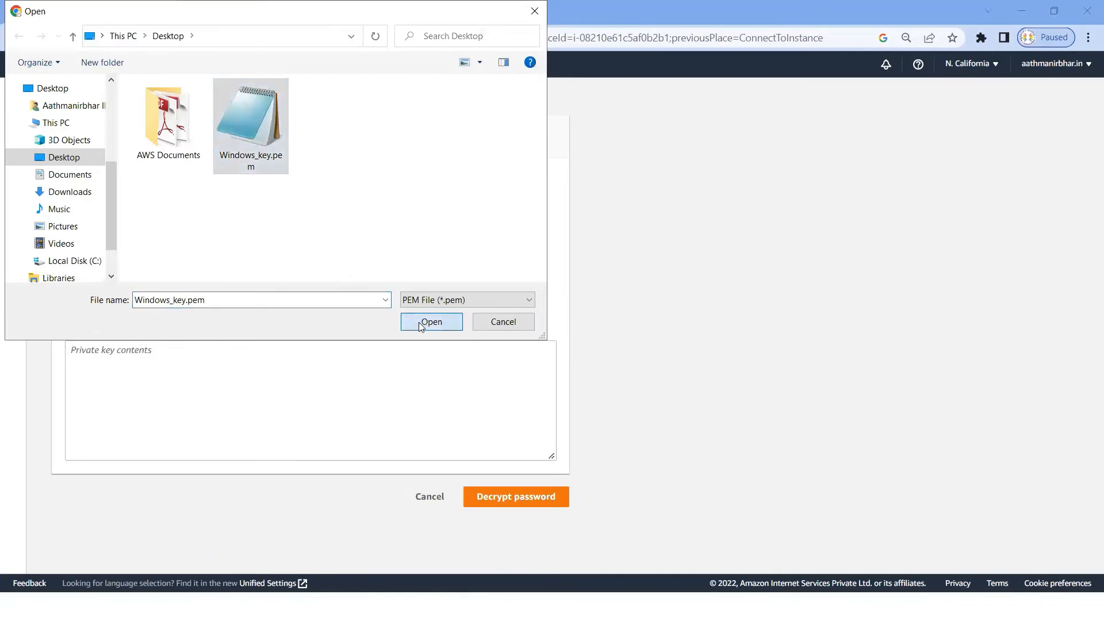
left_click(419, 322)
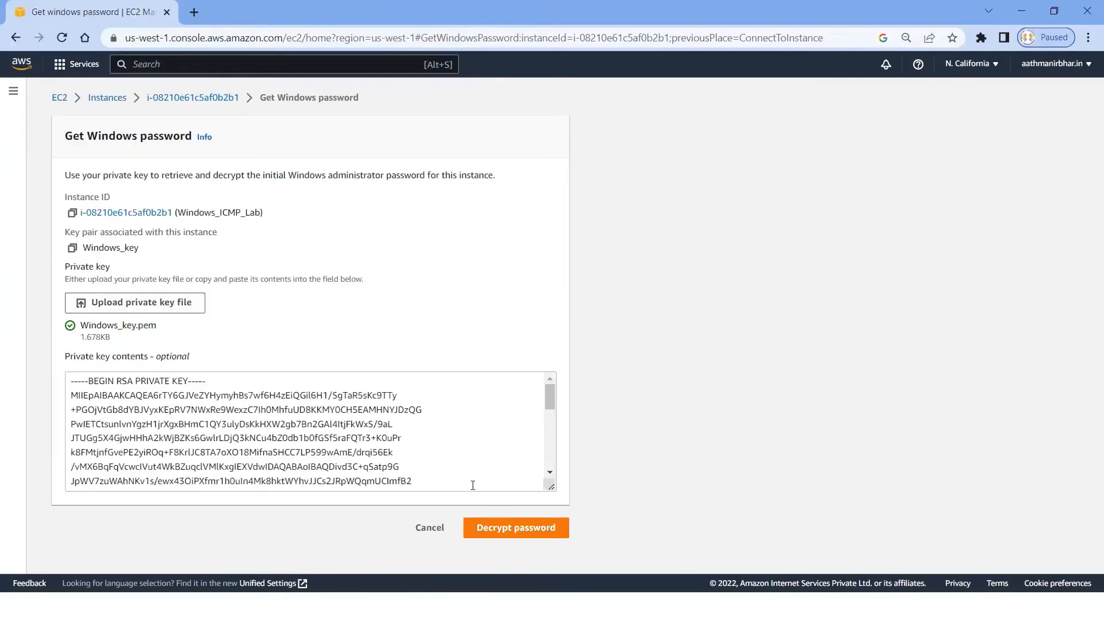
left_click(523, 534)
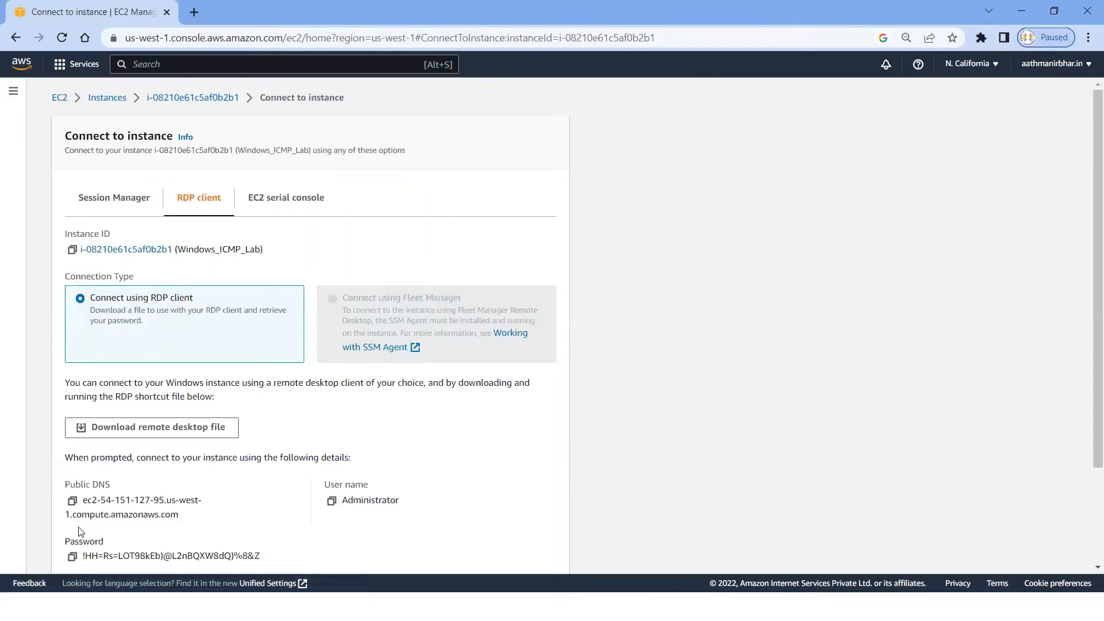
scroll(79, 531, "down", 1)
left_click(71, 486)
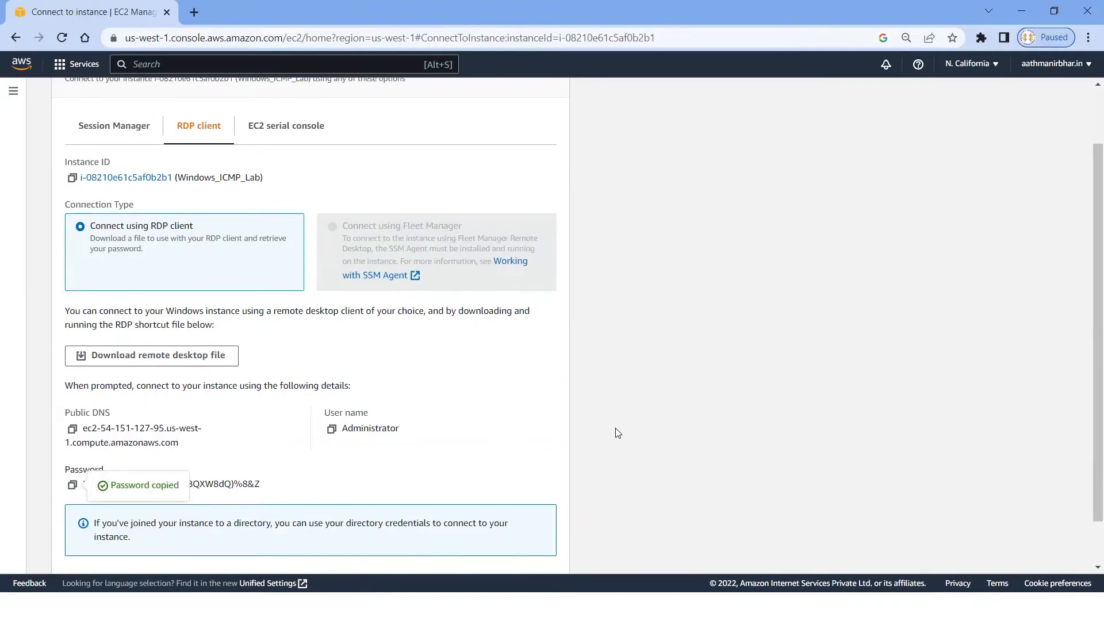
scroll(617, 428, "up", 1)
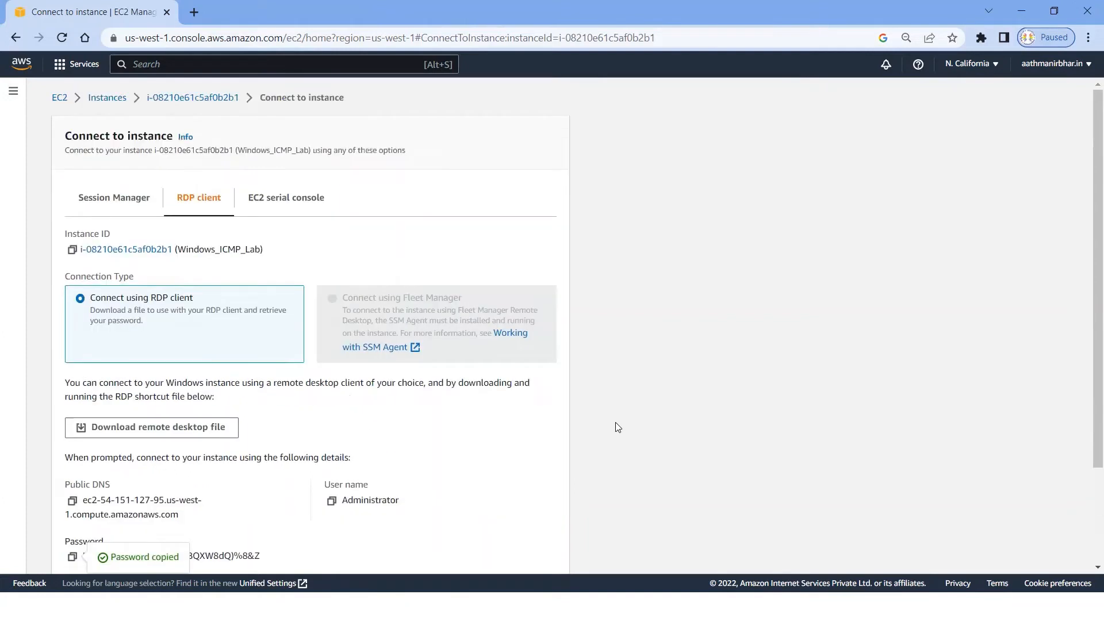
Step: Open Remote Desktop Connection, copy the public IPv4 address of Windows_ICMP_Lab from the EC2 instance list and start a connection to 54.151.127.95
key("super+r")
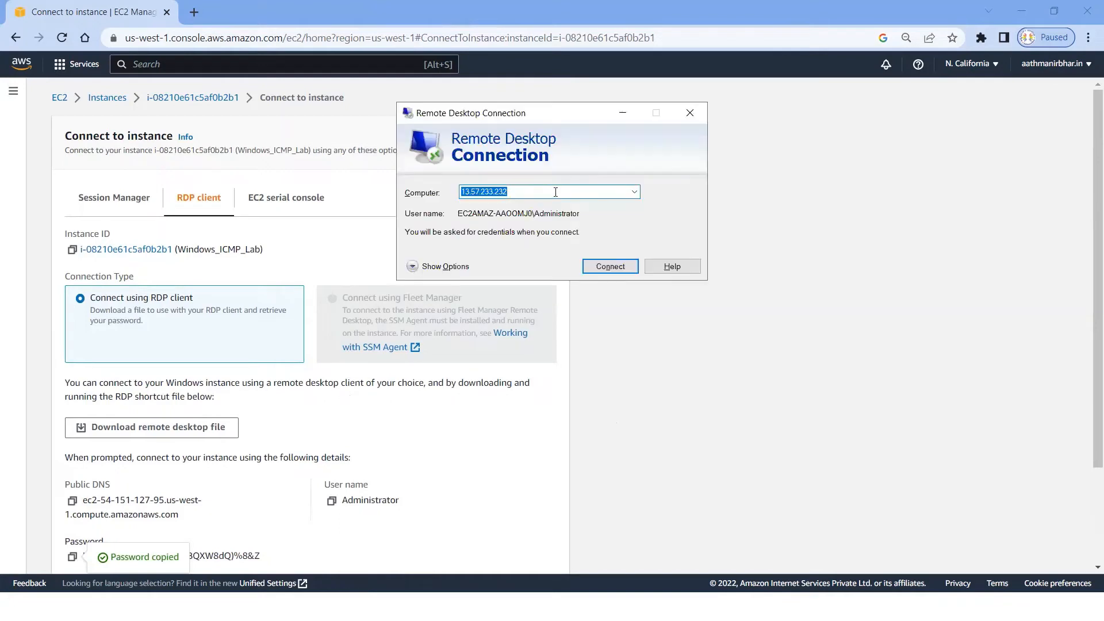
left_click(555, 192)
left_click(98, 100)
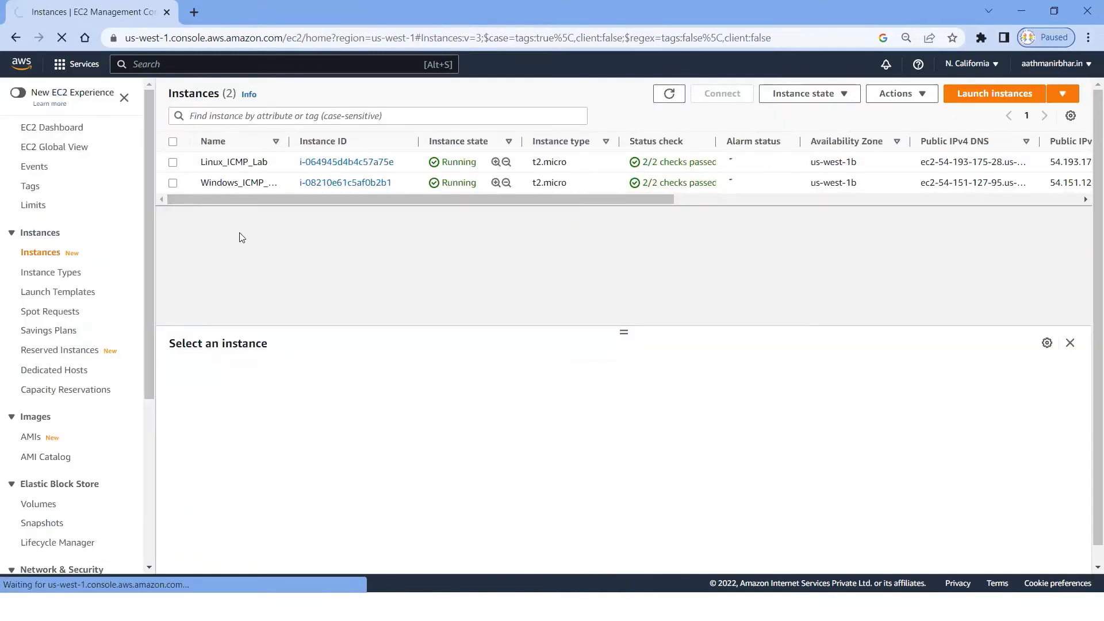
left_click(178, 191)
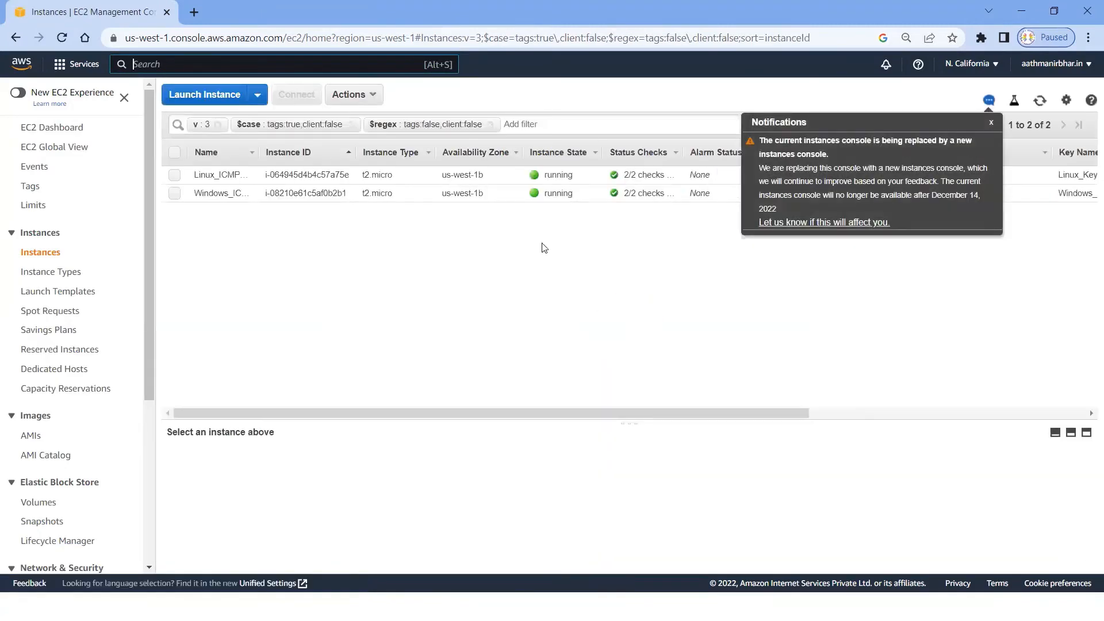
left_click(987, 122)
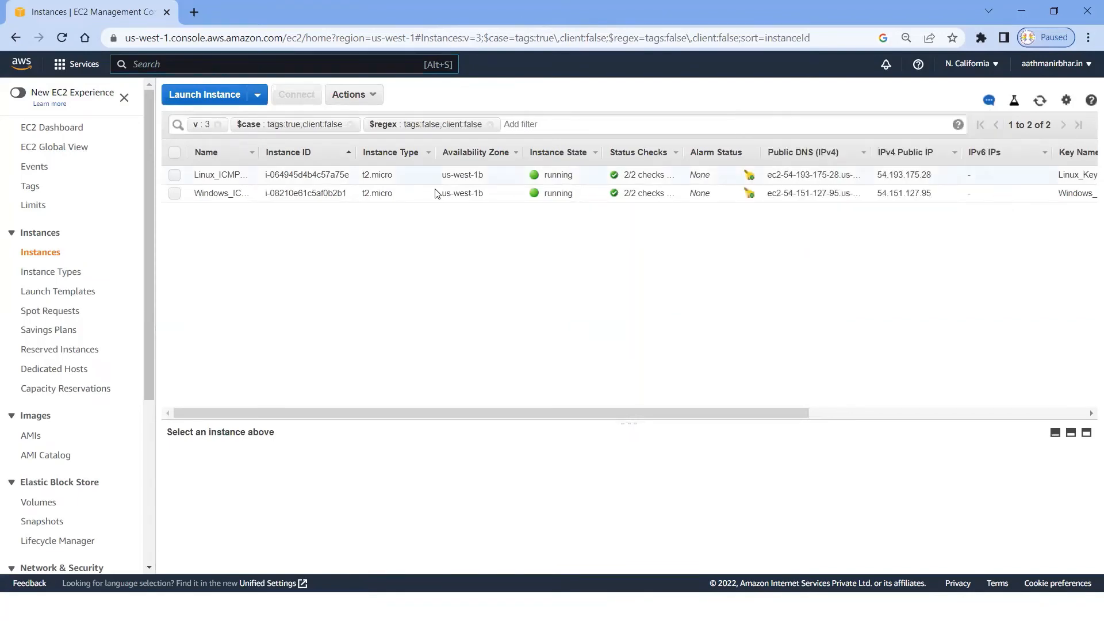
left_click(176, 194)
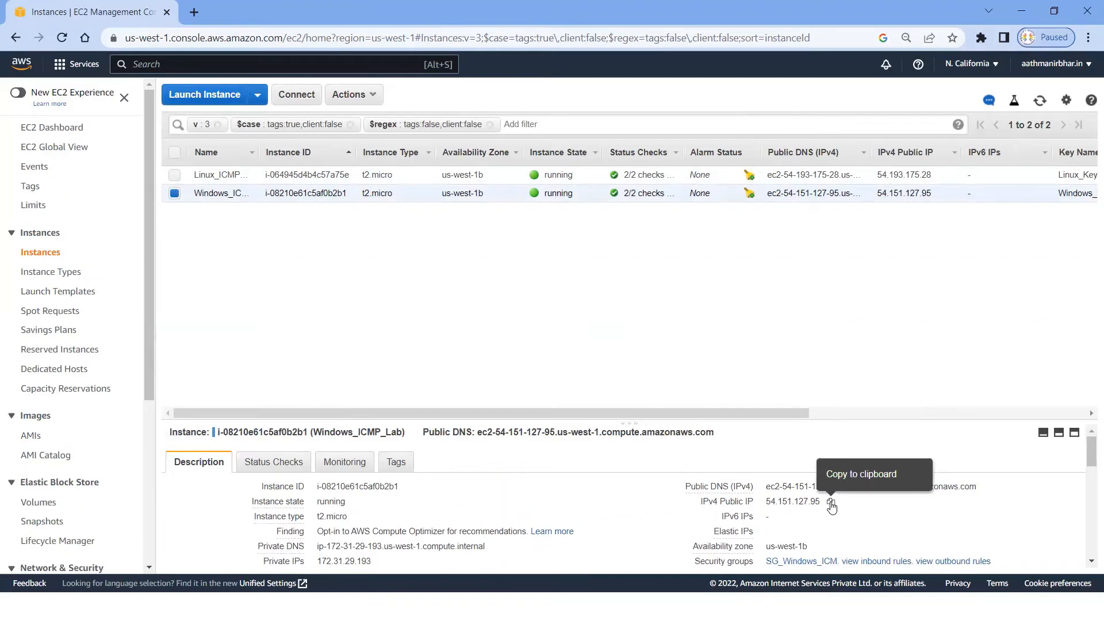
left_click(830, 502)
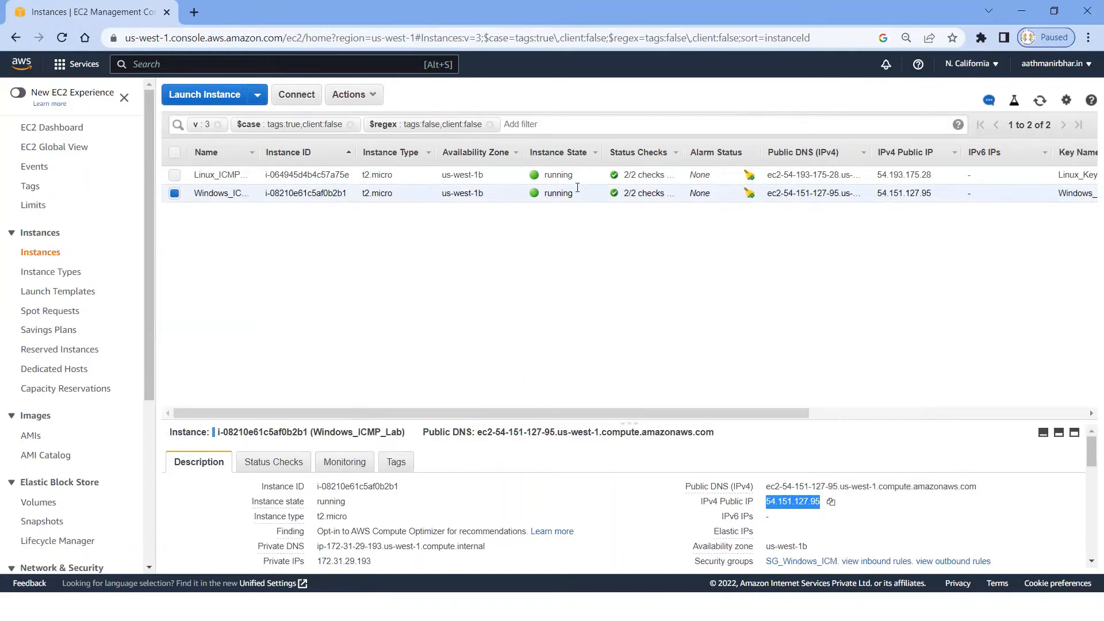
left_click(608, 267)
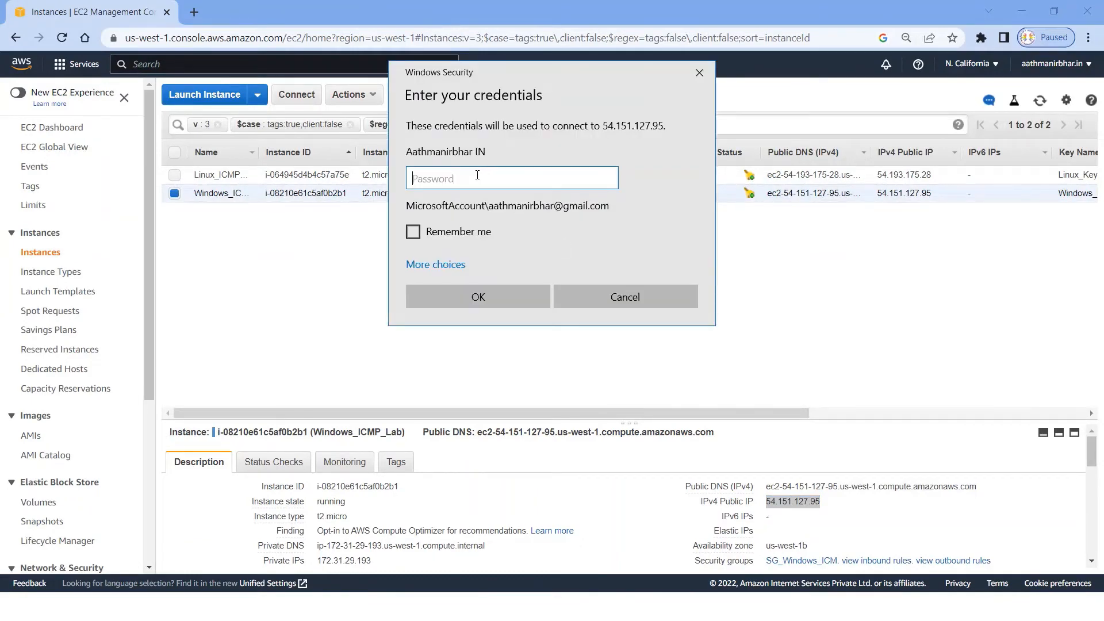
Step: Retrieve the administrator password of Windows_ICMP_Lab again by decrypting it with Windows_key.pem, and copy it
left_click(266, 265)
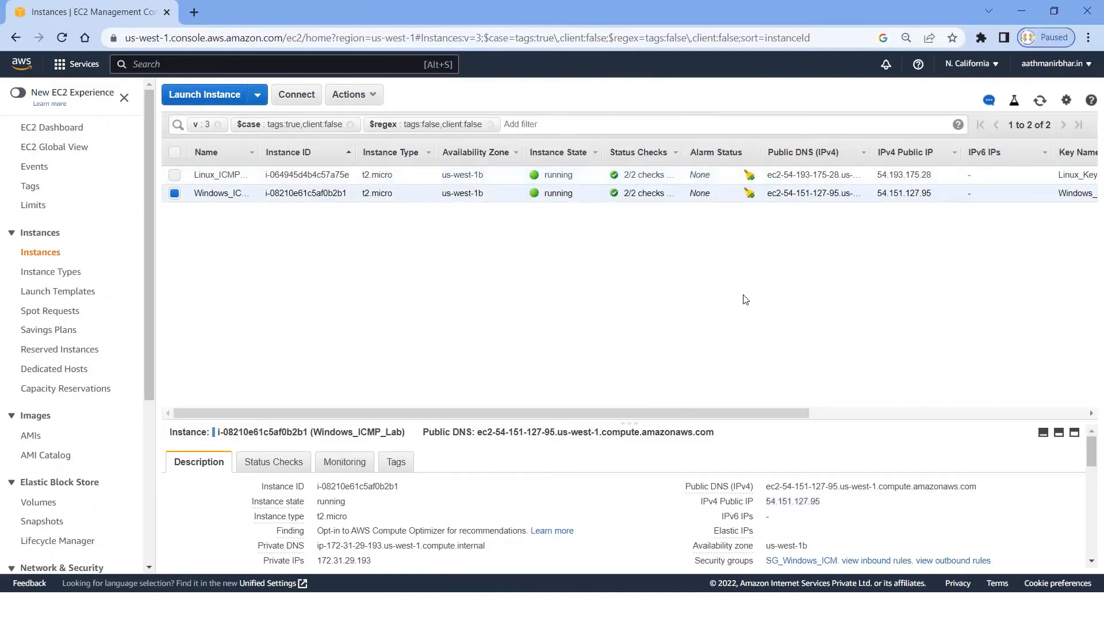
left_click(297, 94)
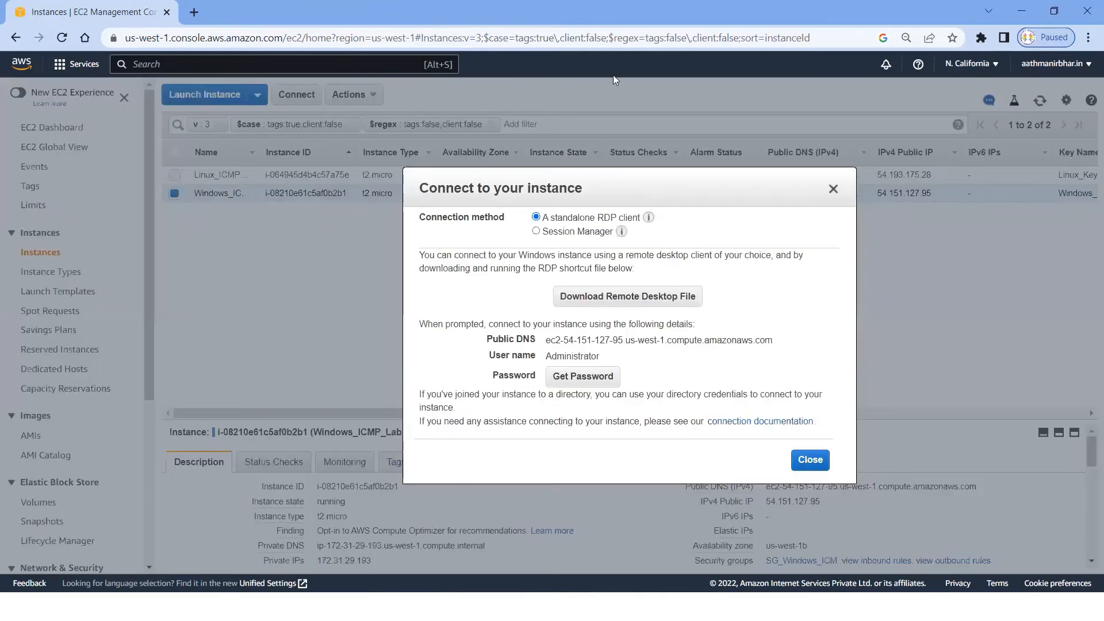
left_click(590, 376)
left_click(608, 317)
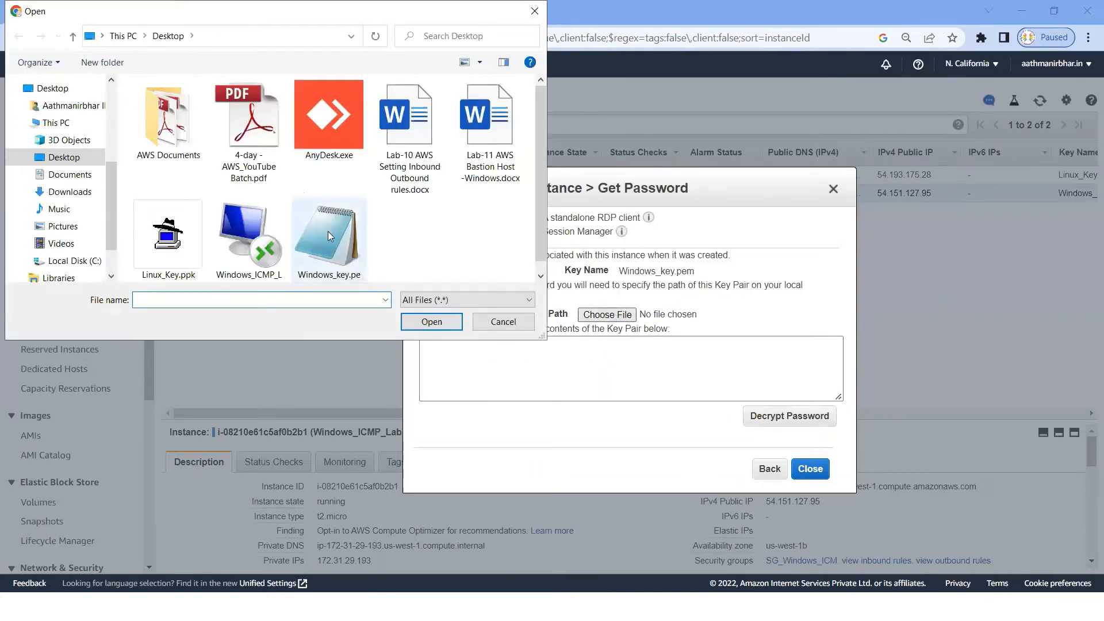
left_click(327, 231)
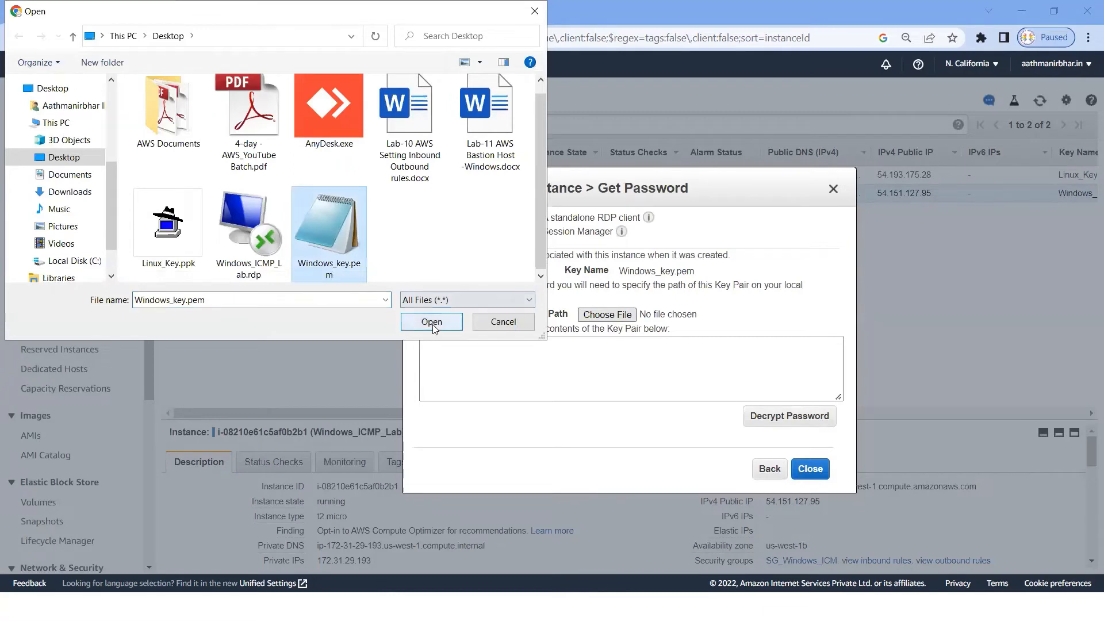
left_click(431, 322)
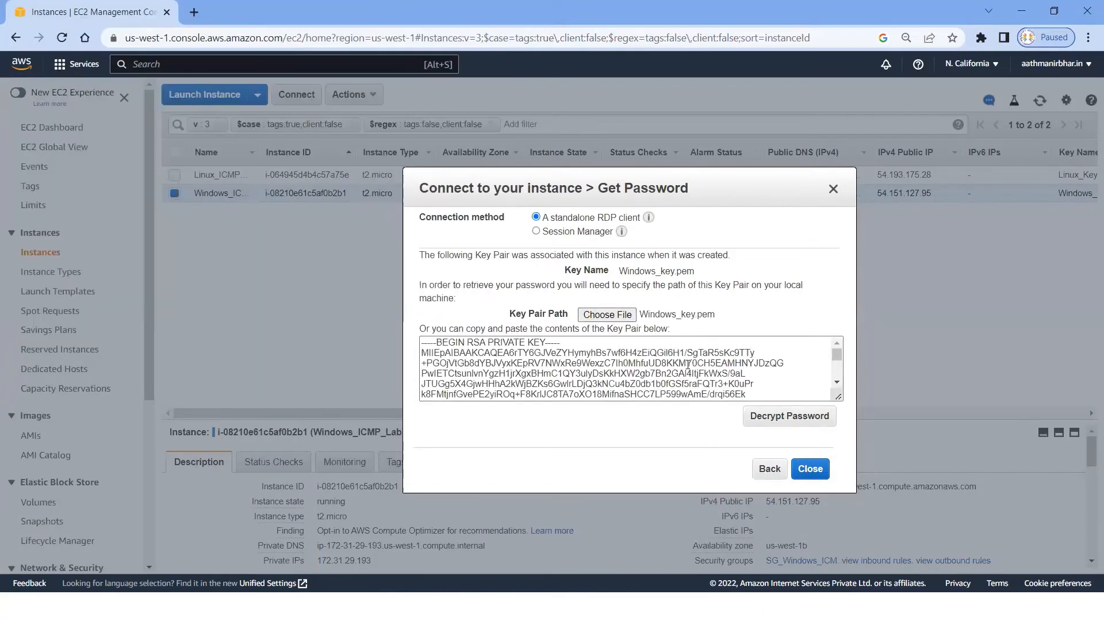
left_click(792, 417)
mouse_move(618, 373)
left_click(727, 374)
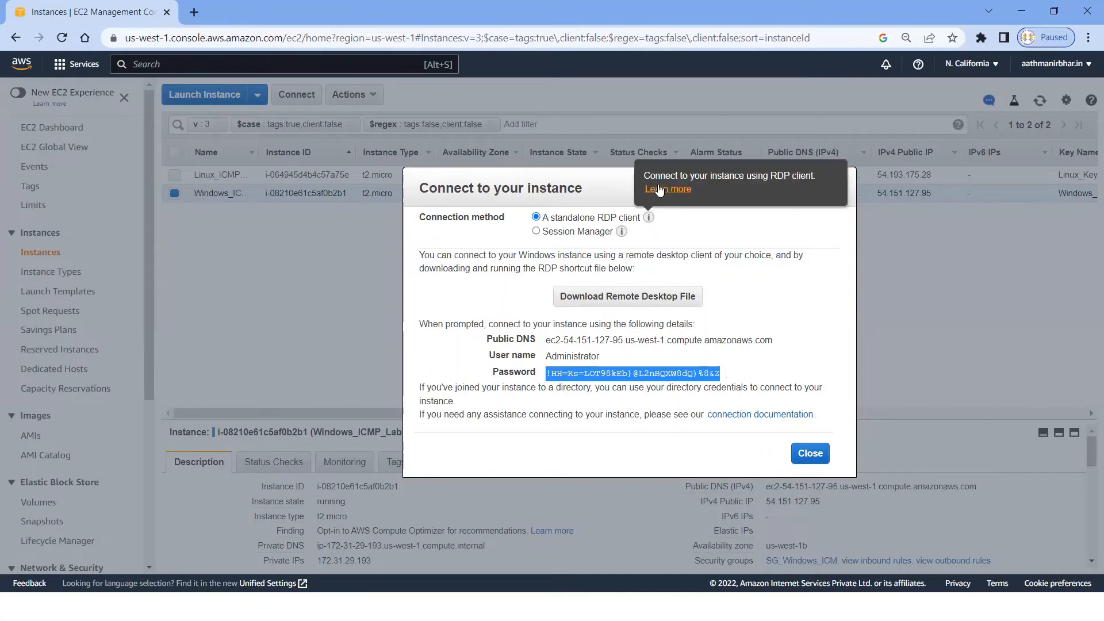
Step: Try to sign in to the remote desktop with the copied administrator password, and return to the instance's connection details
left_click_drag(588, 169, 573, 156)
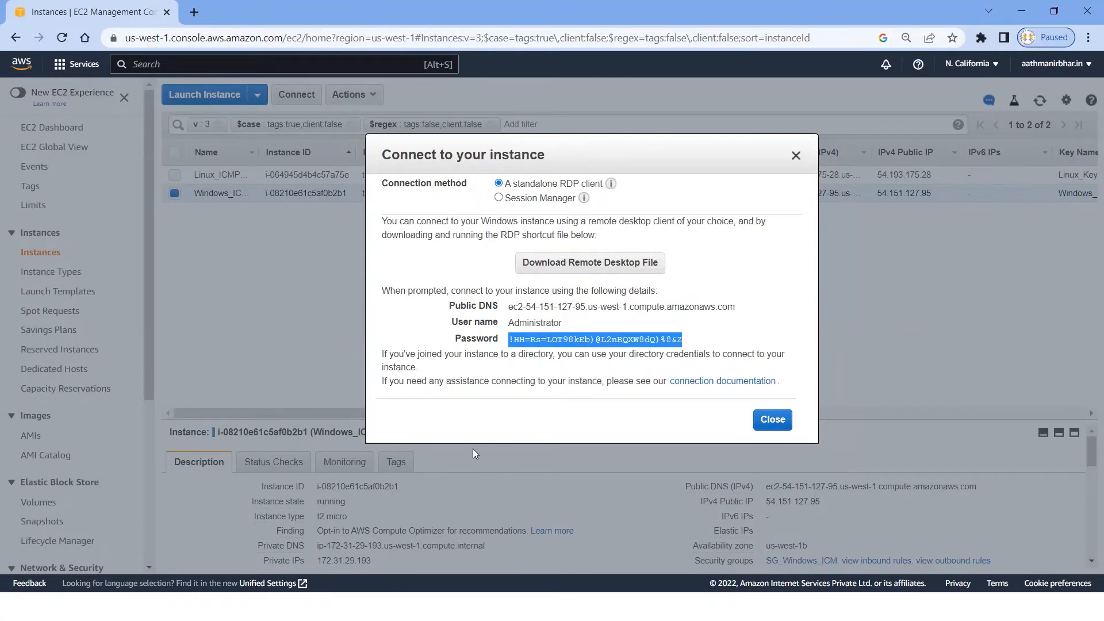
key("ctrl+v")
left_click(486, 294)
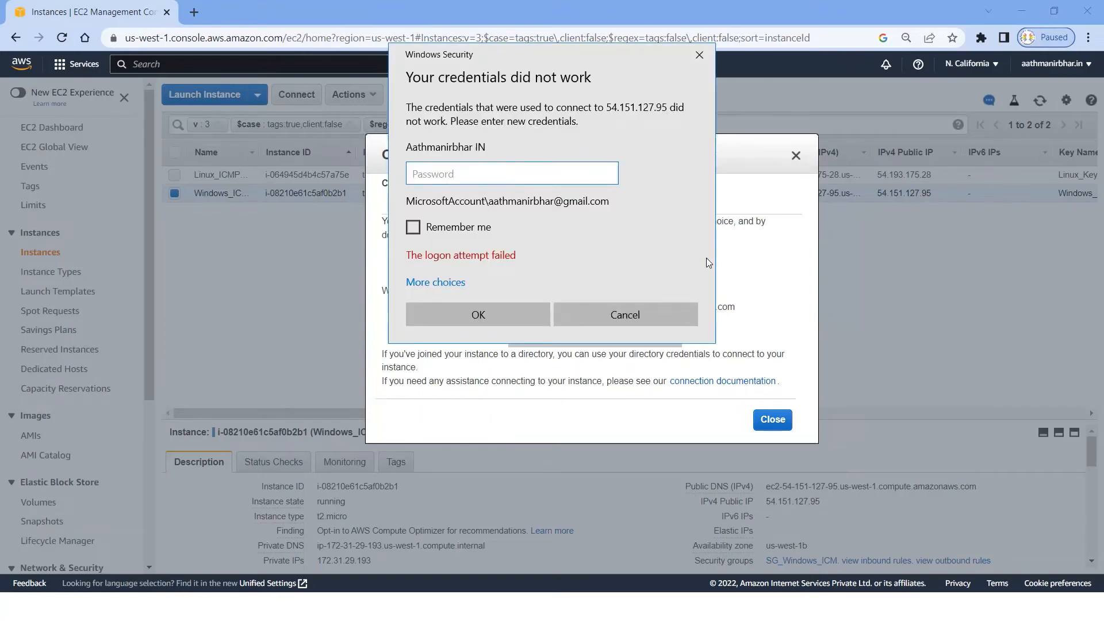
left_click(721, 325)
left_click(705, 320)
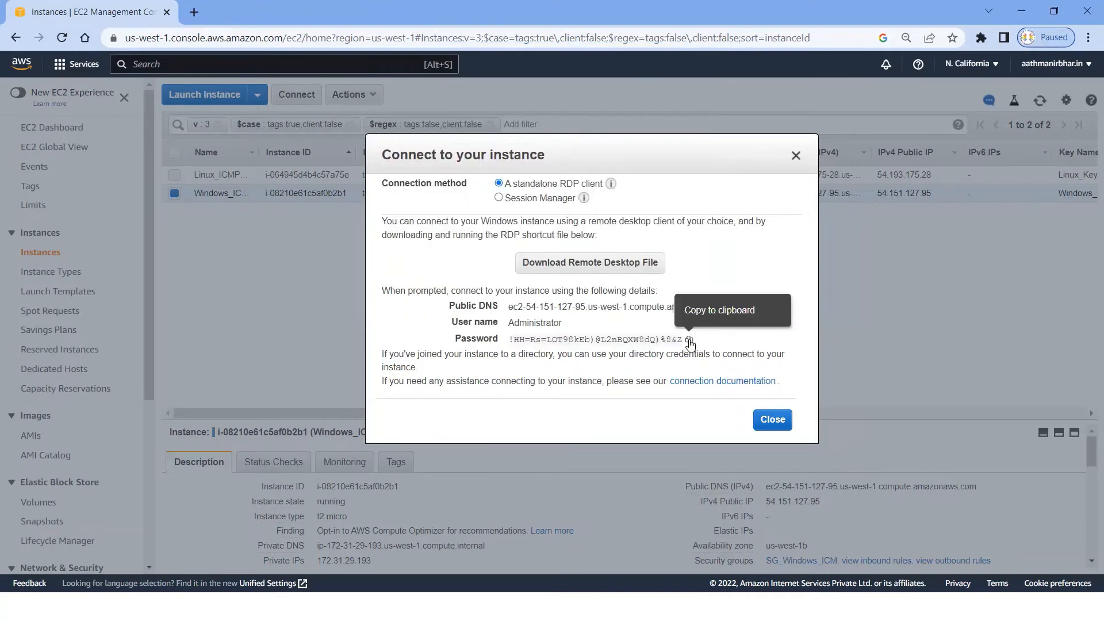
Step: Copy the administrator password from the instance's connection details again and try to sign in to the remote desktop with it
left_click(689, 341)
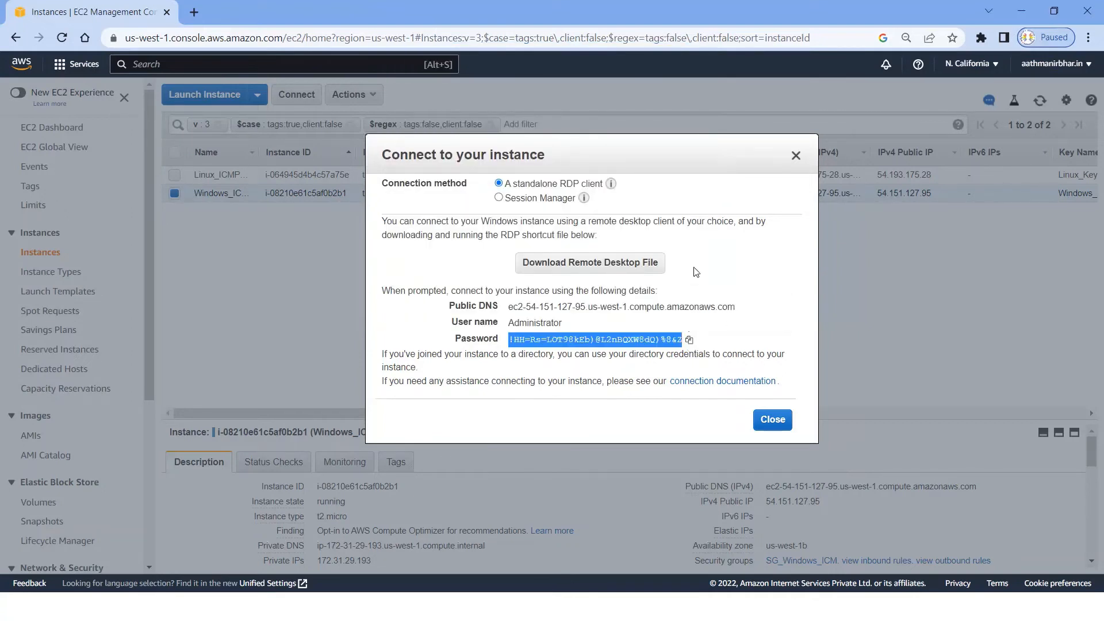
key("alt+Tab")
key("ctrl+v")
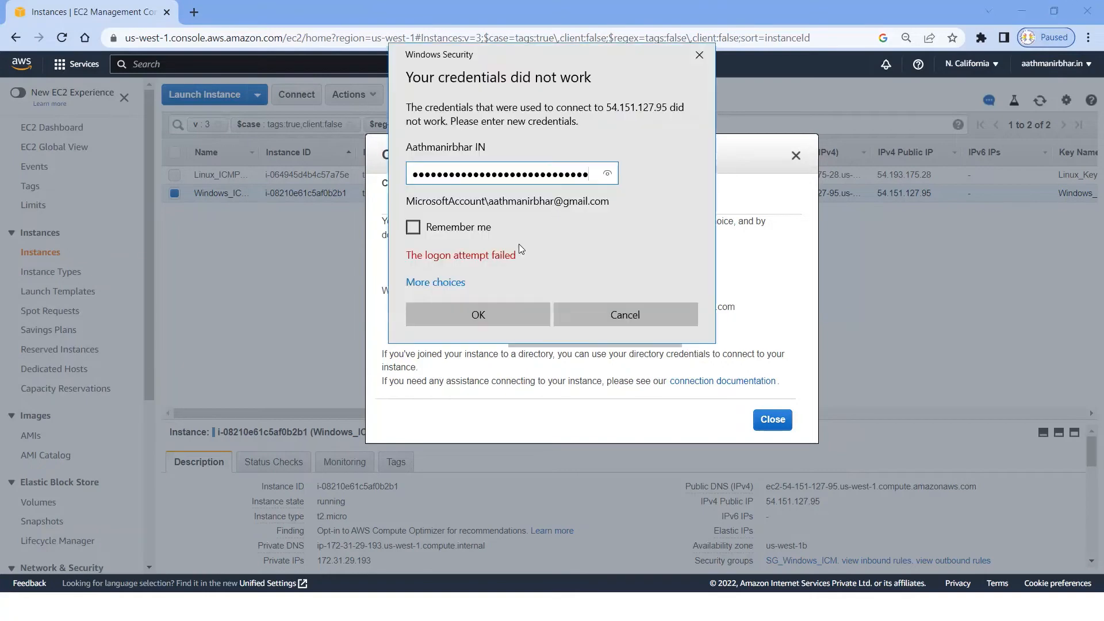
left_click(468, 316)
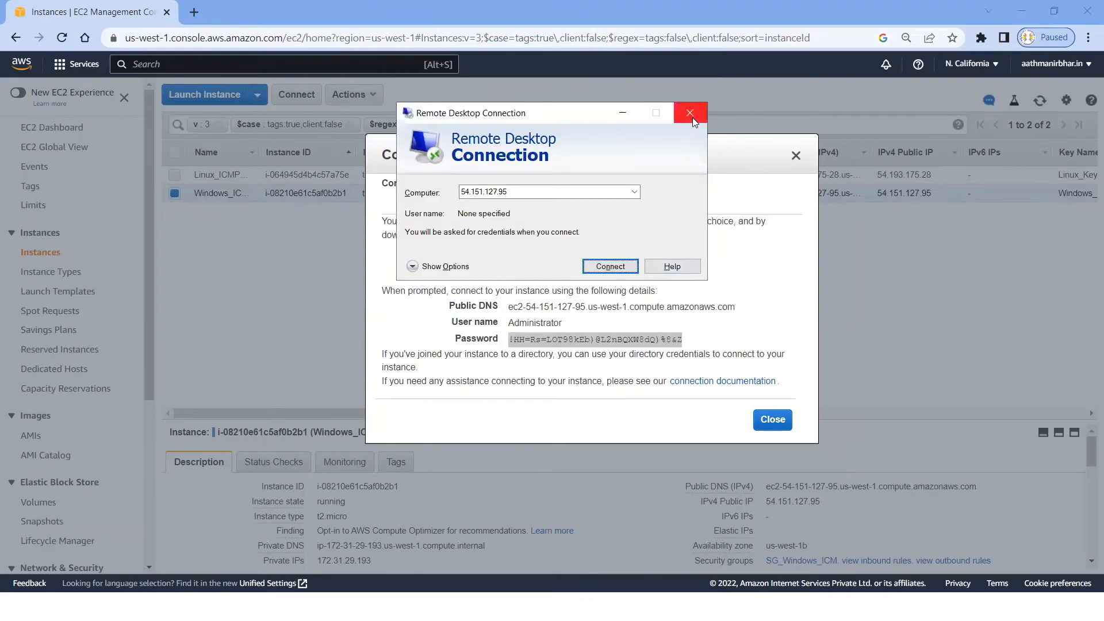
Step: Download the instance's Remote Desktop file to the Desktop as ec2-54-151-127-95.us-west-1.compute.amazonaws.com.rdp and open the remote session from it
left_click(610, 266)
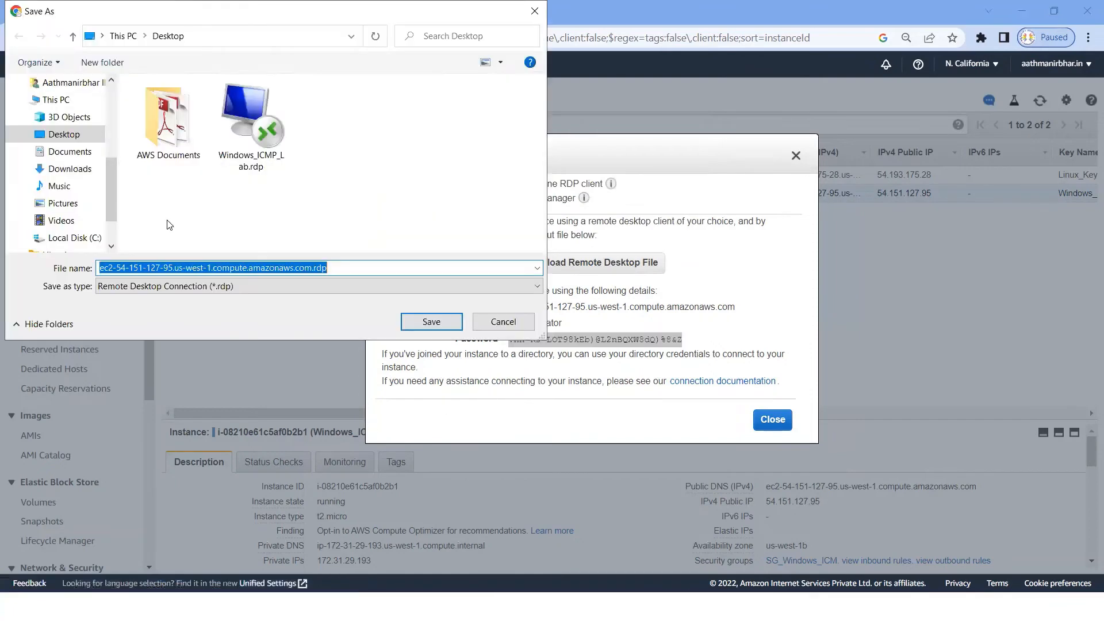
left_click(62, 135)
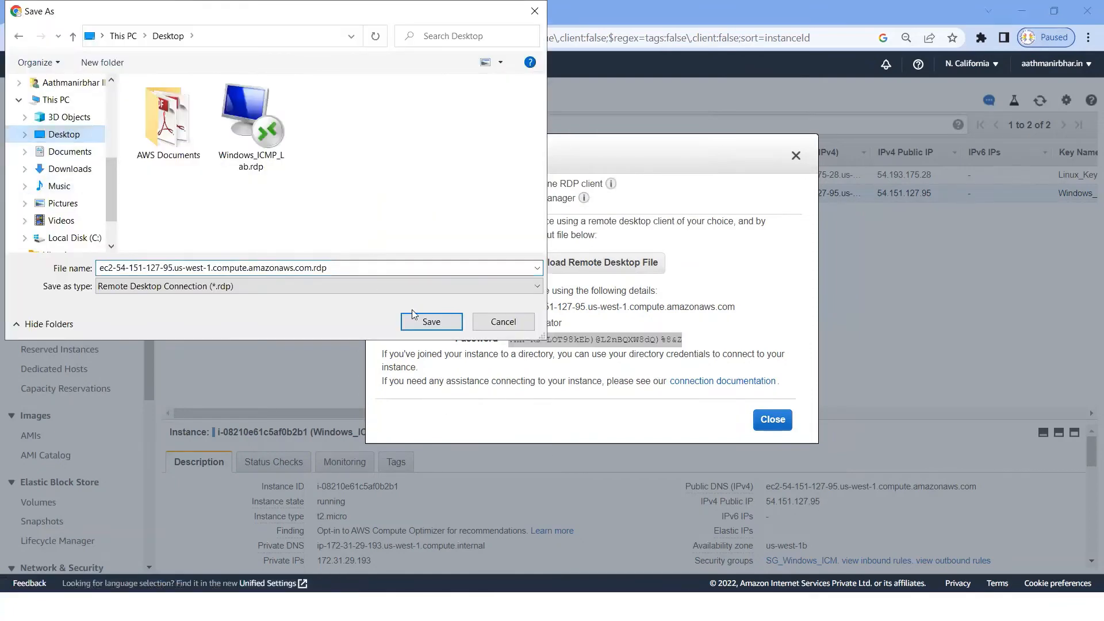
left_click(426, 327)
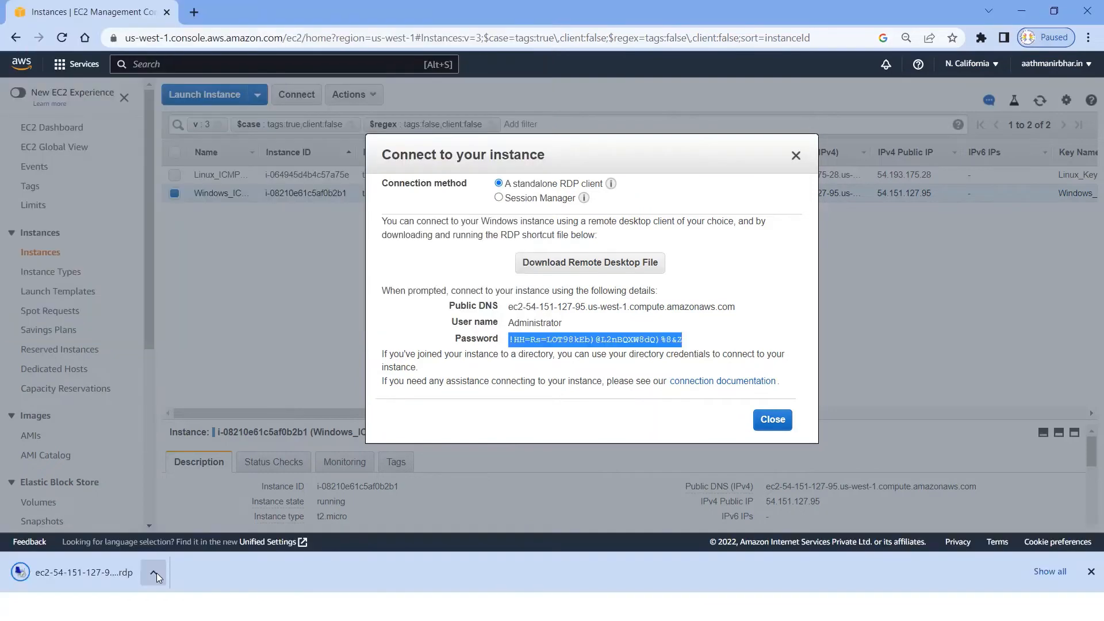
right_click(157, 572)
left_click(183, 480)
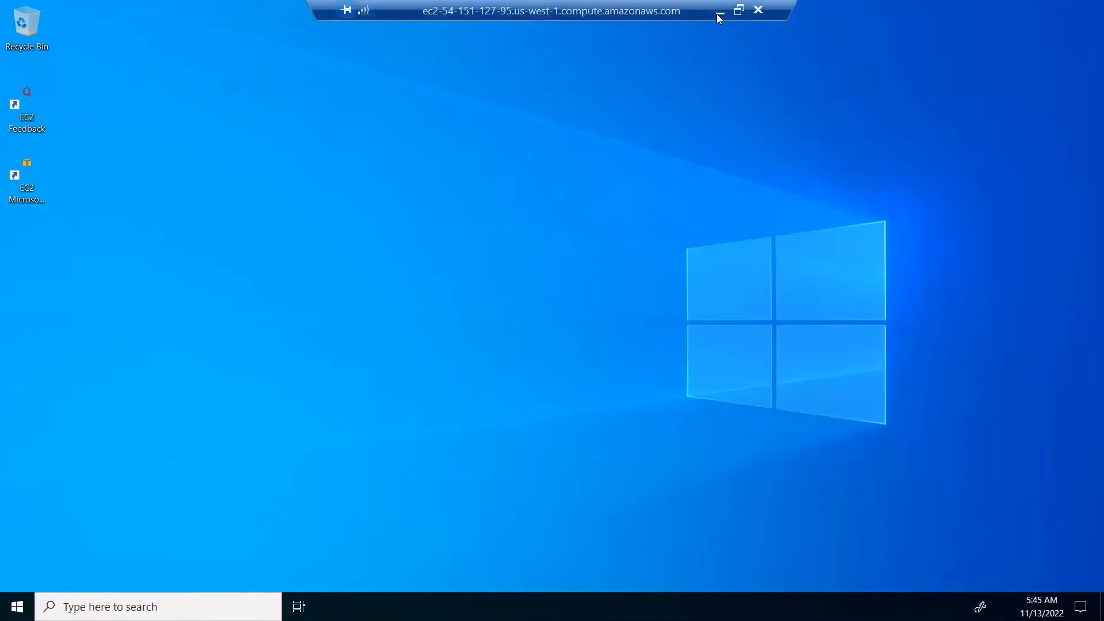
double_click(672, 14)
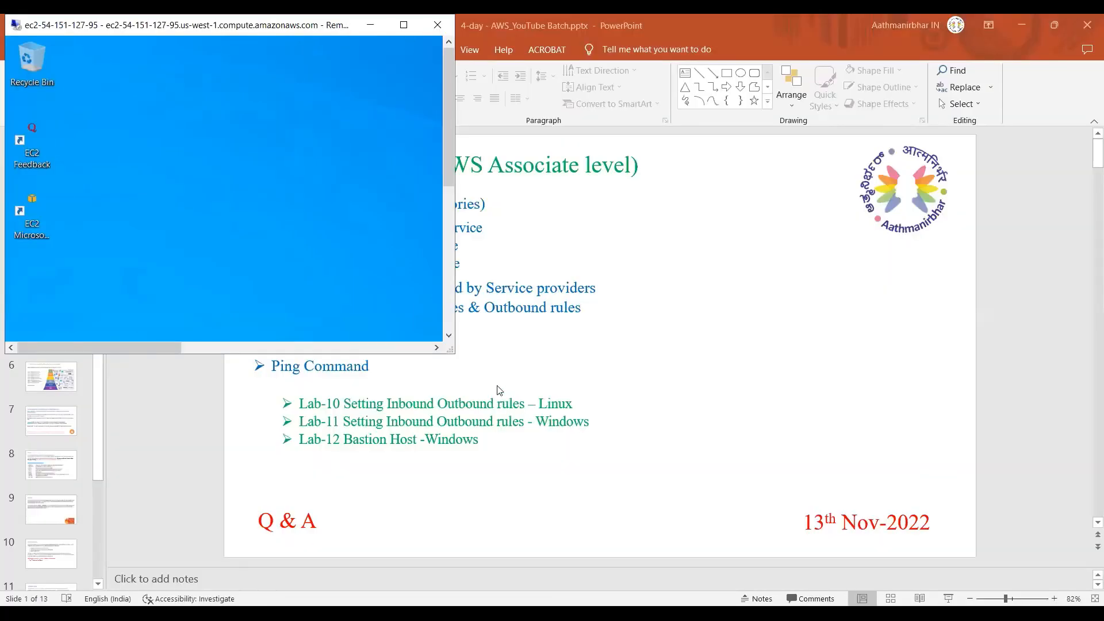
left_click(403, 24)
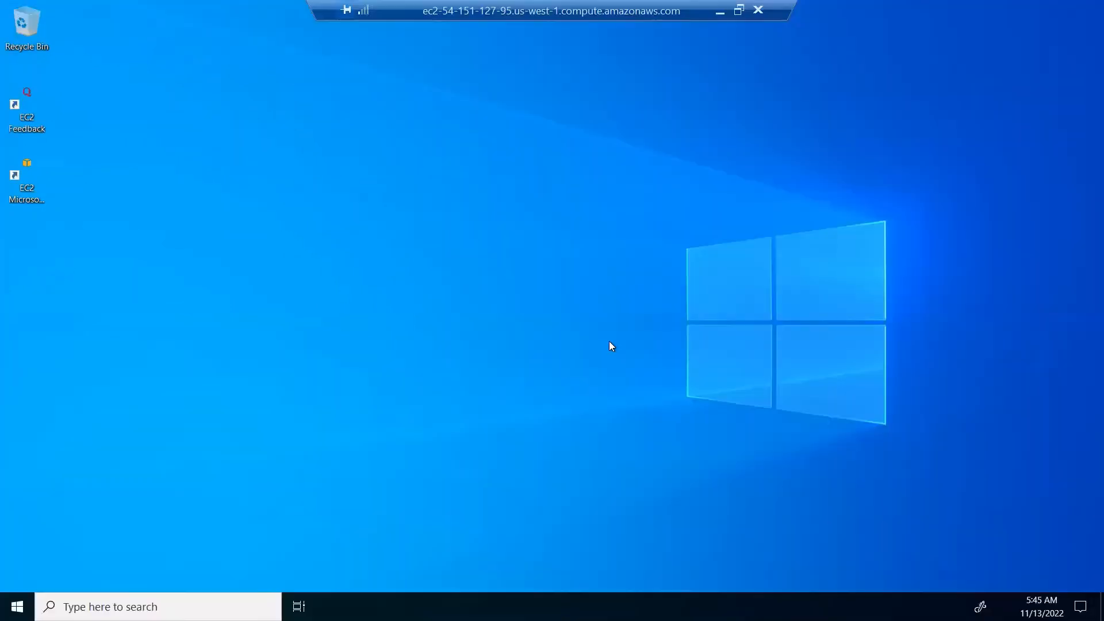
Step: Switch from the remote session to the local Command Prompt and ping the Windows instance at 54.151.127.95
left_click(721, 10)
key("alt+Tab")
key("Return")
key("Return")
type("ping")
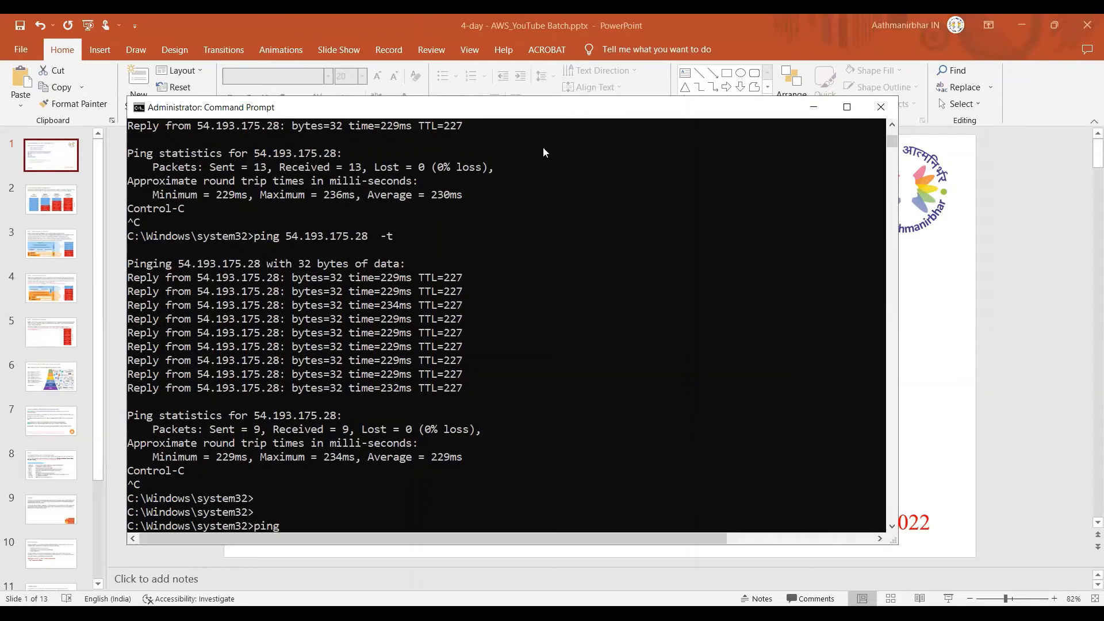
key("alt+Tab")
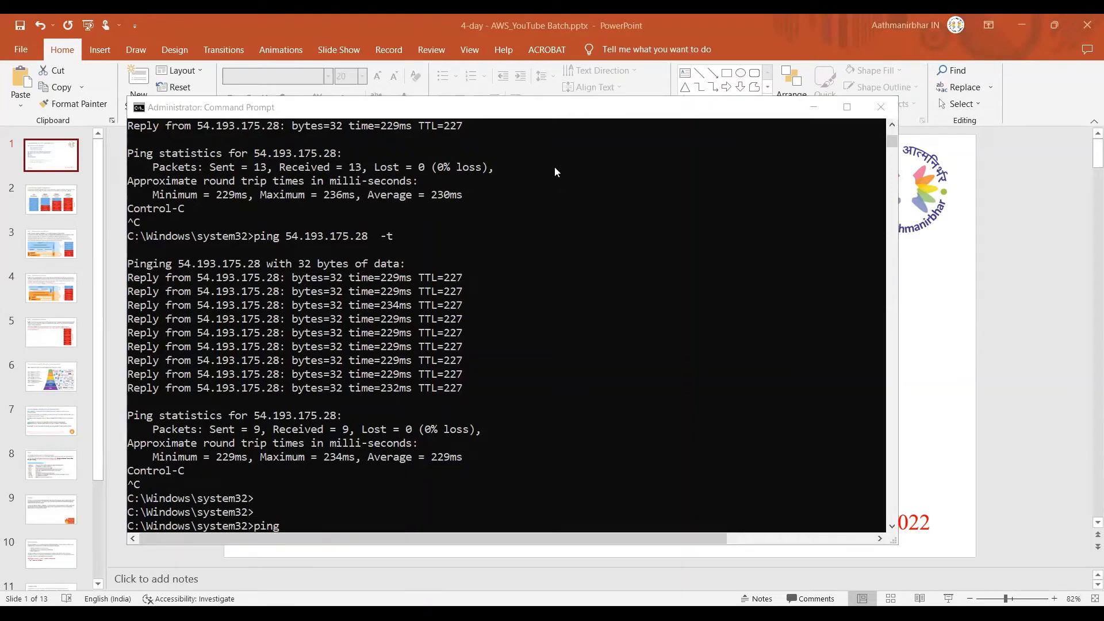
left_click(358, 516)
scroll(358, 516, "down", 1)
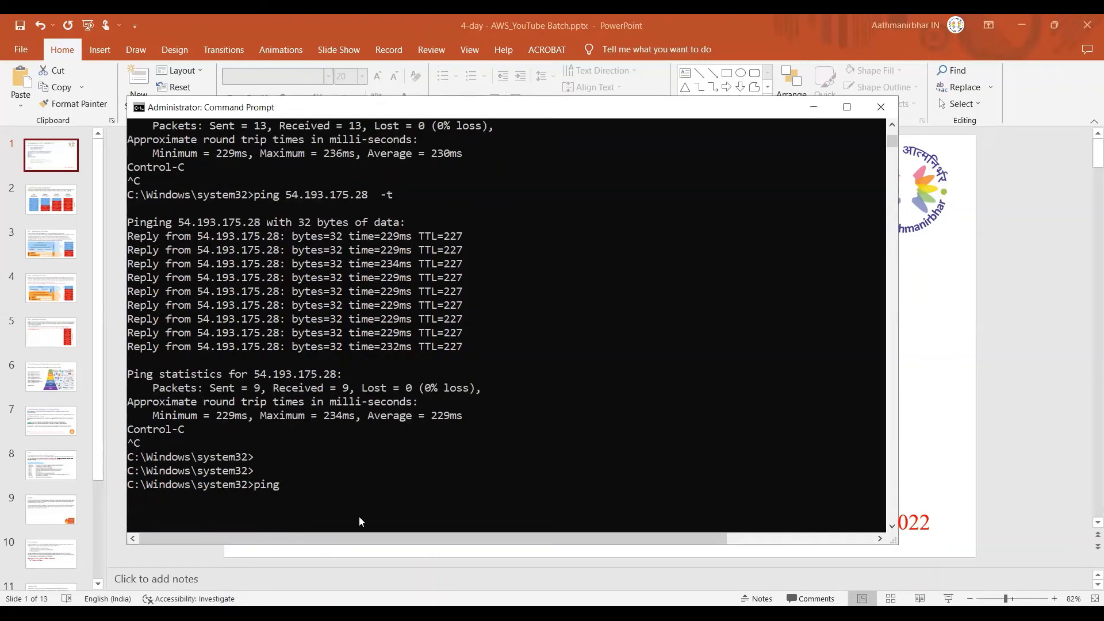
key("ctrl+v")
key("BackSpace")
key("BackSpace")
right_click(425, 506)
key("Return")
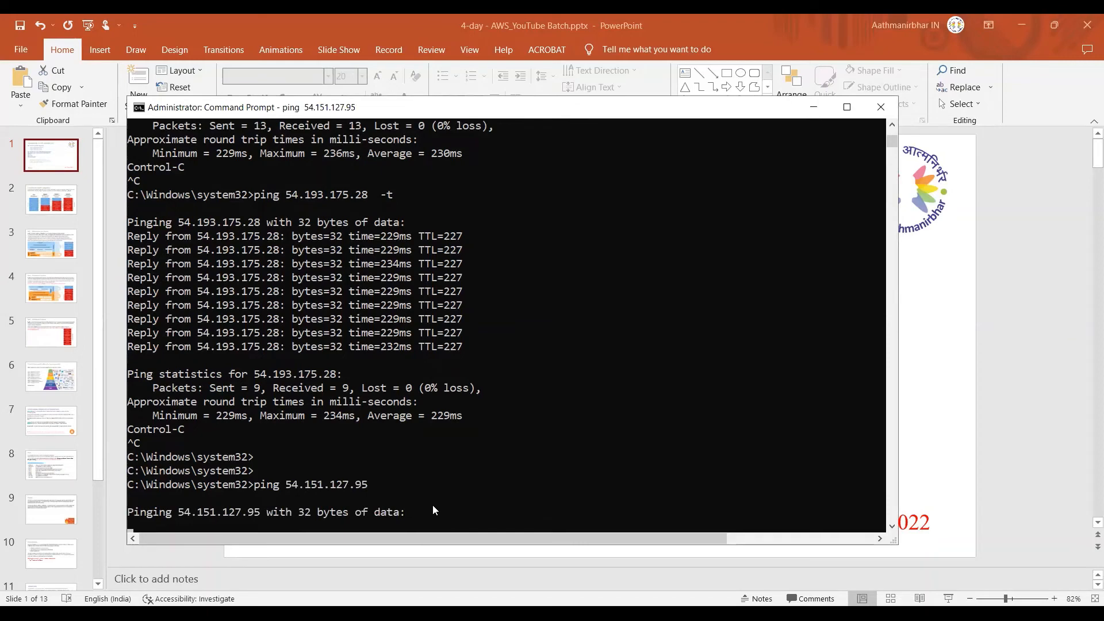
scroll(430, 500, "down", 2)
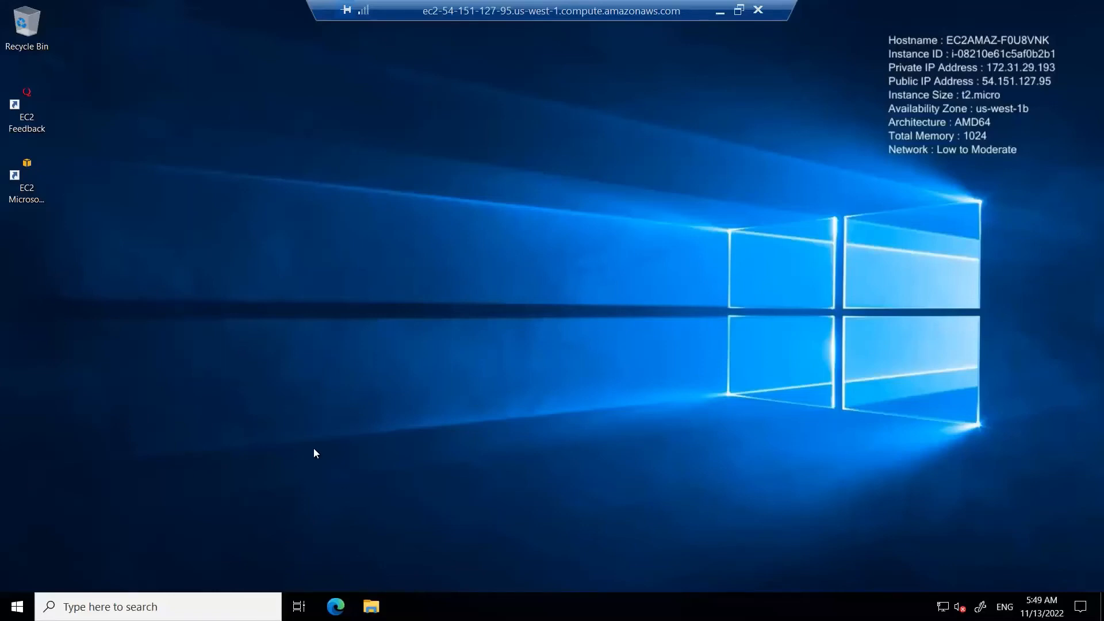
left_click(17, 607)
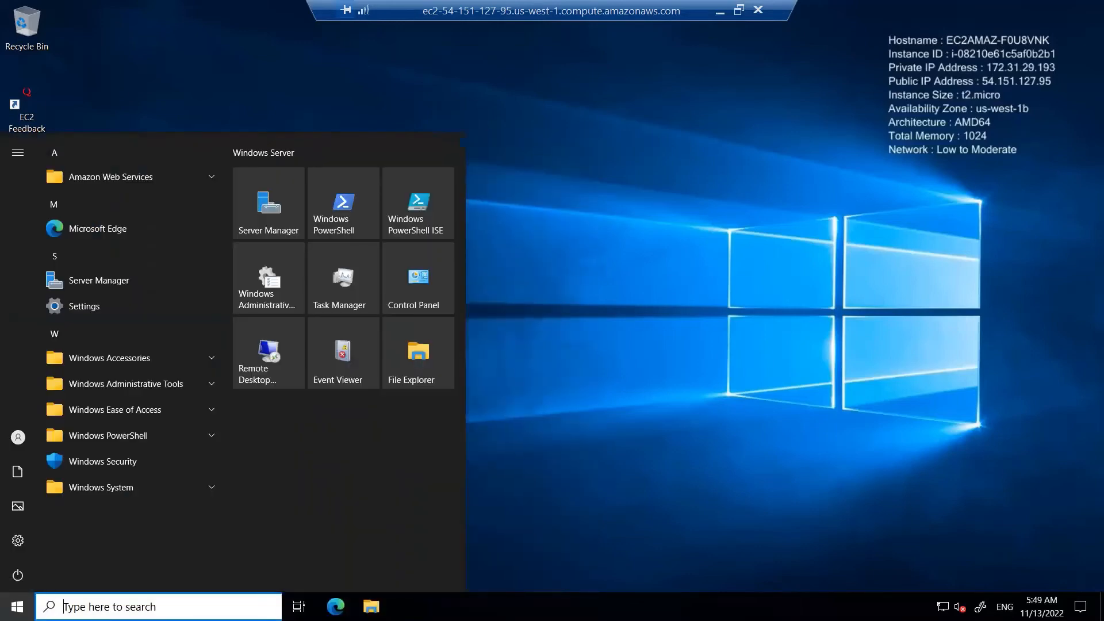
type("fir")
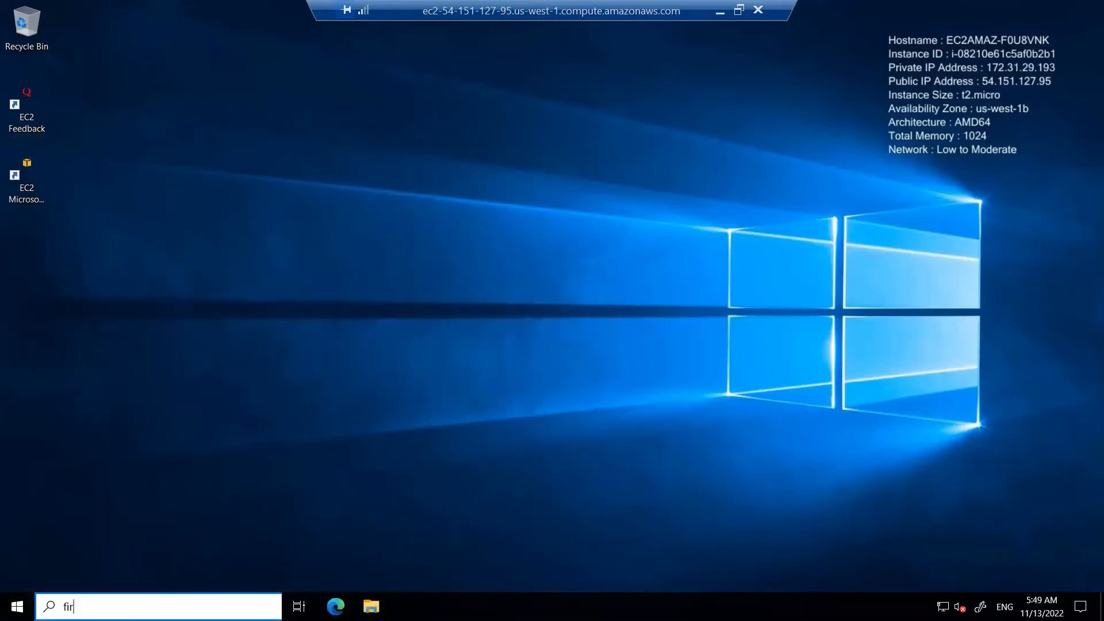
type("ew")
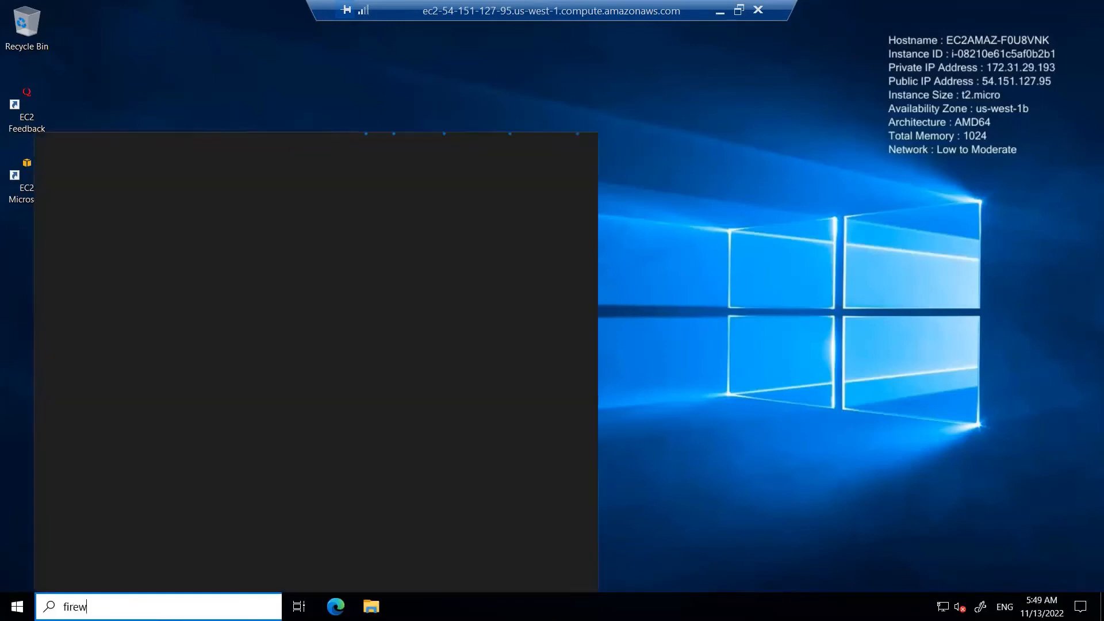
type("all")
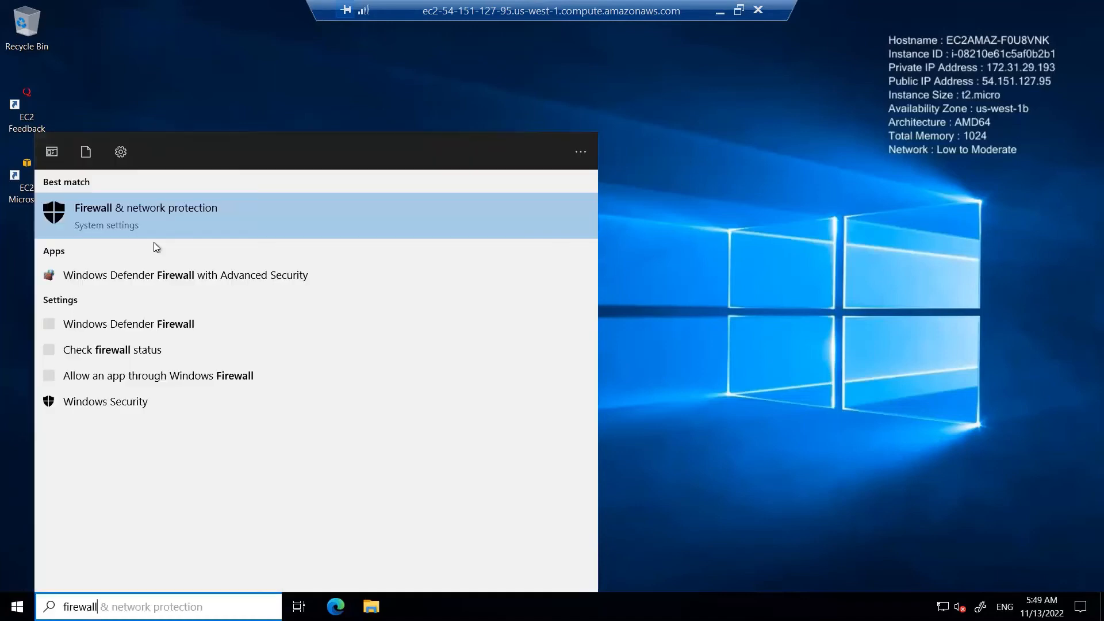
left_click(126, 208)
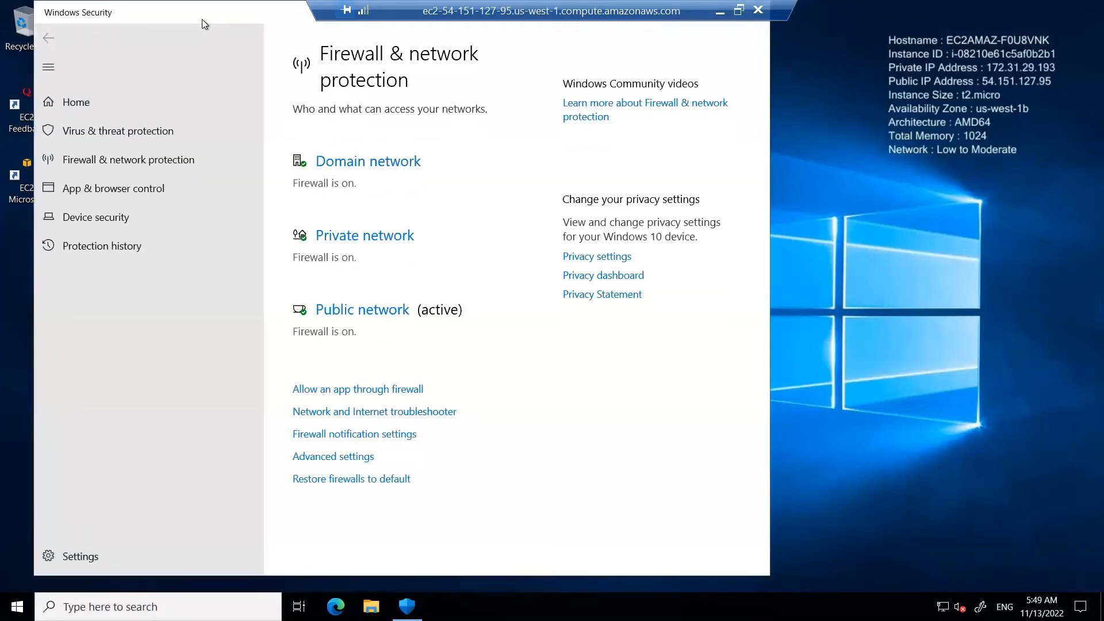
left_click_drag(146, 22, 174, 95)
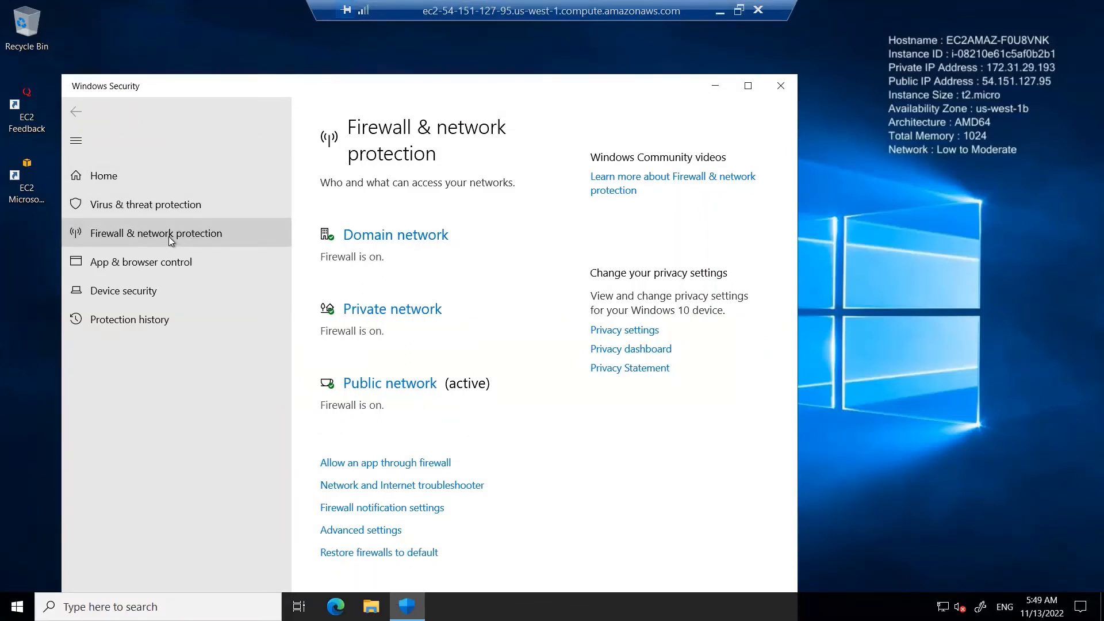
left_click(784, 85)
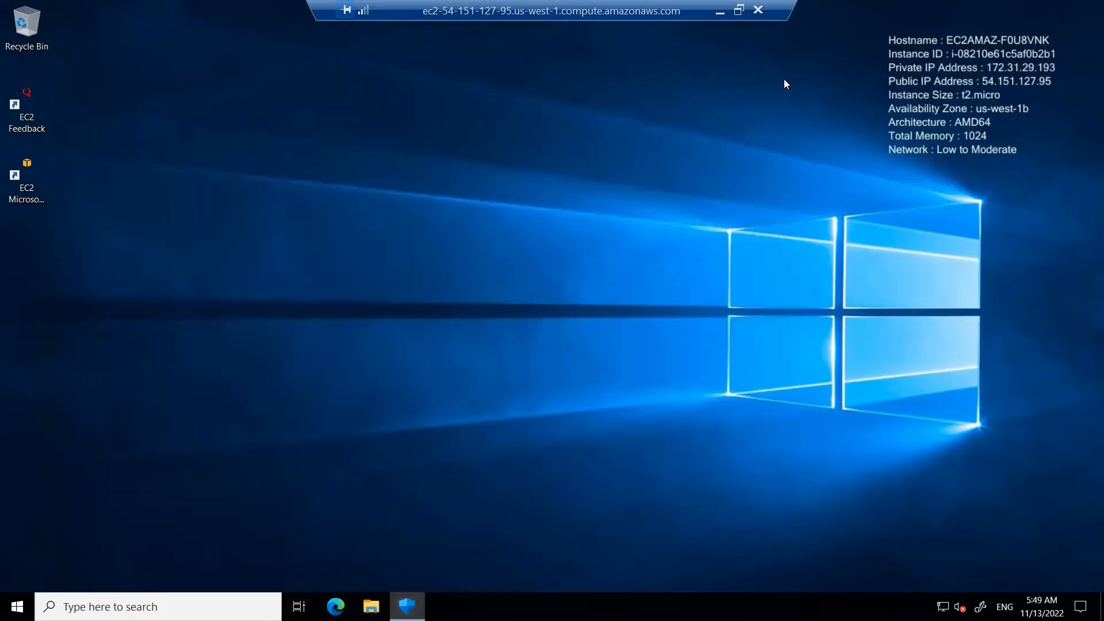
Step: Search the remote Windows server for "windows firewall" and open the Windows Defender Firewall overview
key("super")
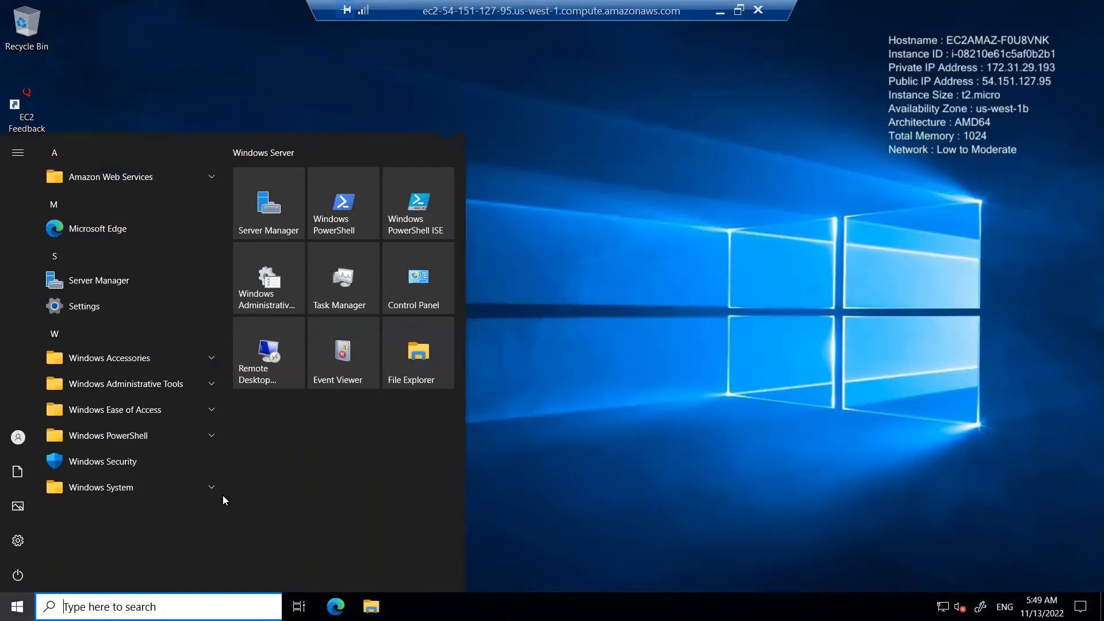
type("windows")
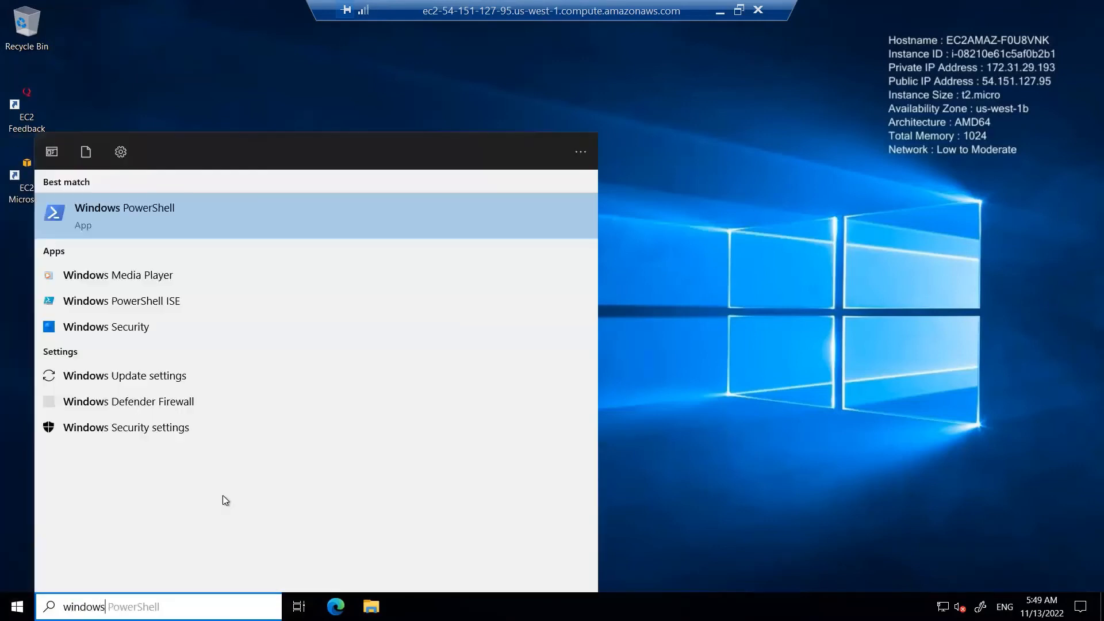
type(" firewall")
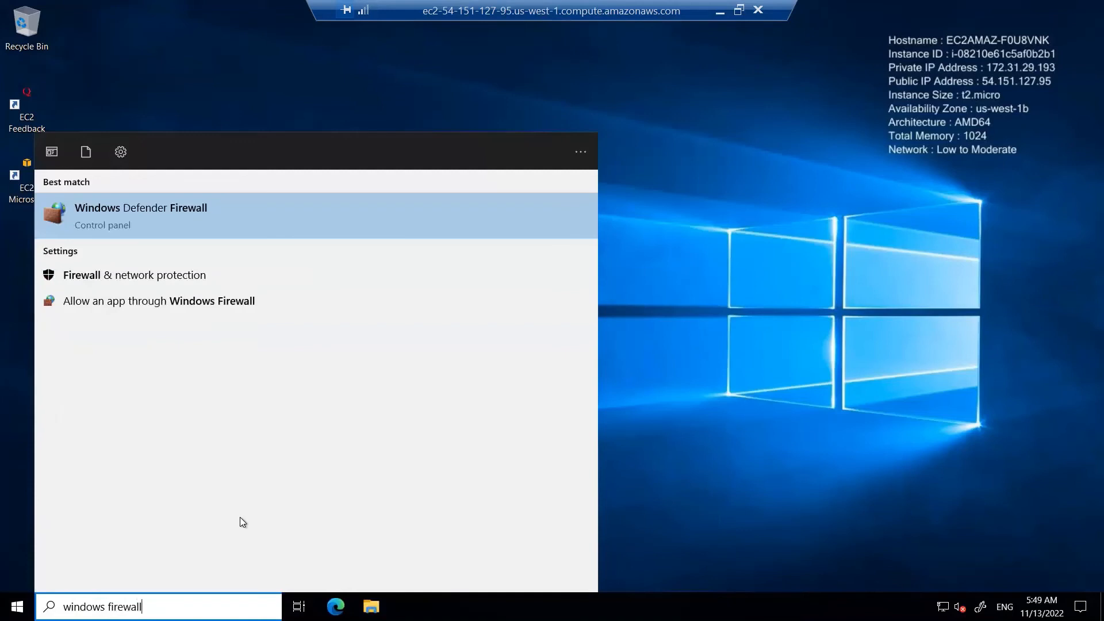
left_click(115, 209)
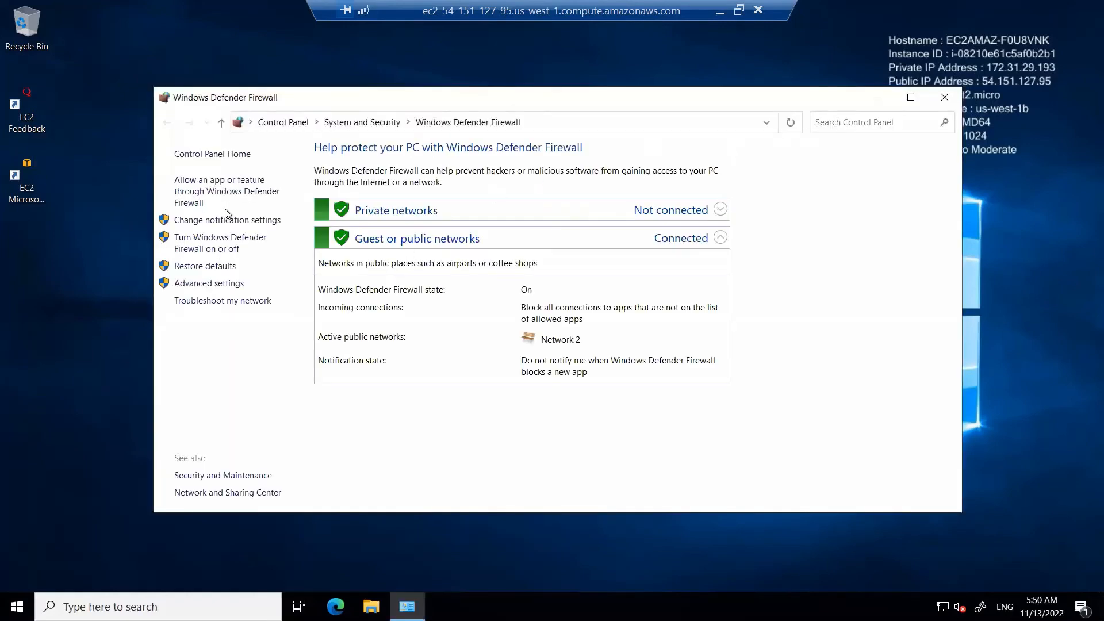
left_click(219, 243)
left_click(167, 122)
Step: Maximize the firewall window, open its advanced settings and list the inbound rules
left_click(911, 99)
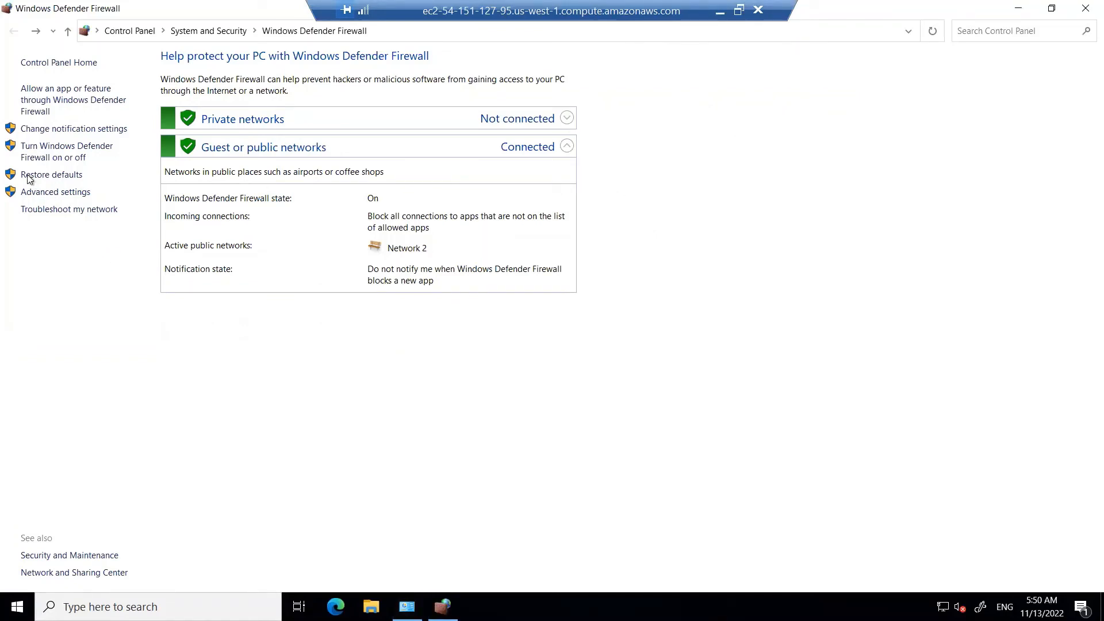
left_click(57, 193)
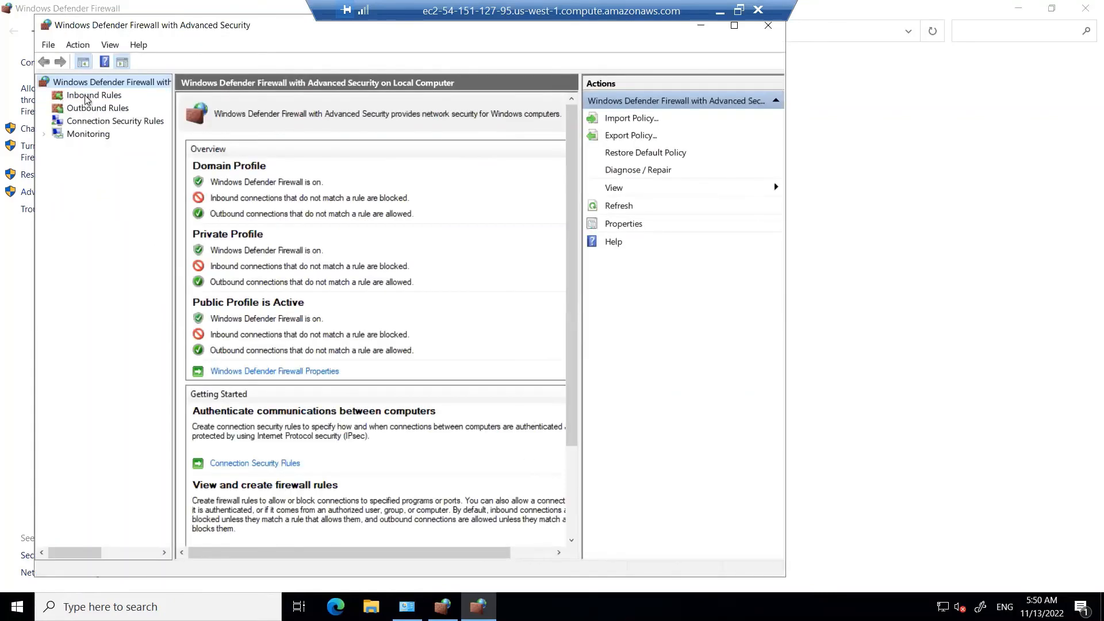
left_click(86, 97)
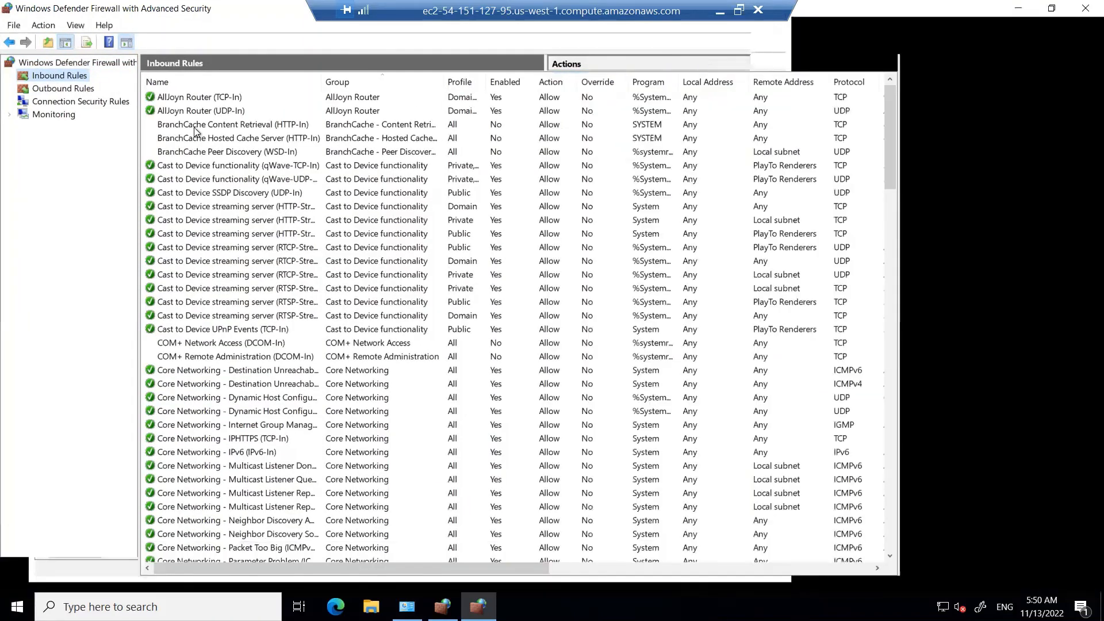
Step: Enable the inbound rule File and Printer Sharing (Echo Request - ICMPv4-In) in its properties, allowing the connection
left_click(196, 125)
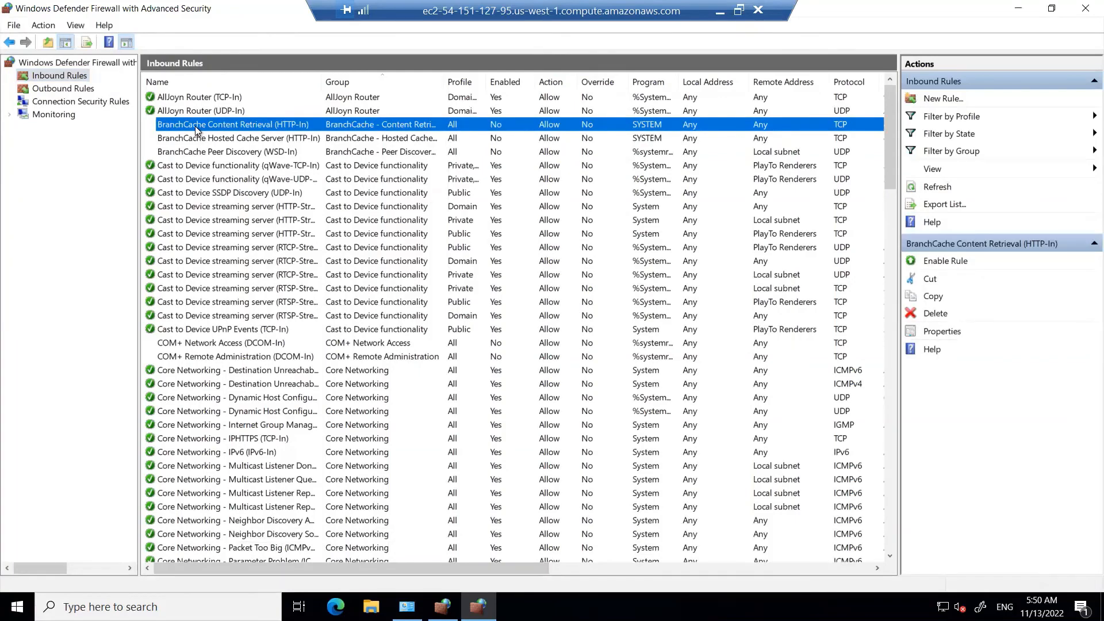
key("f")
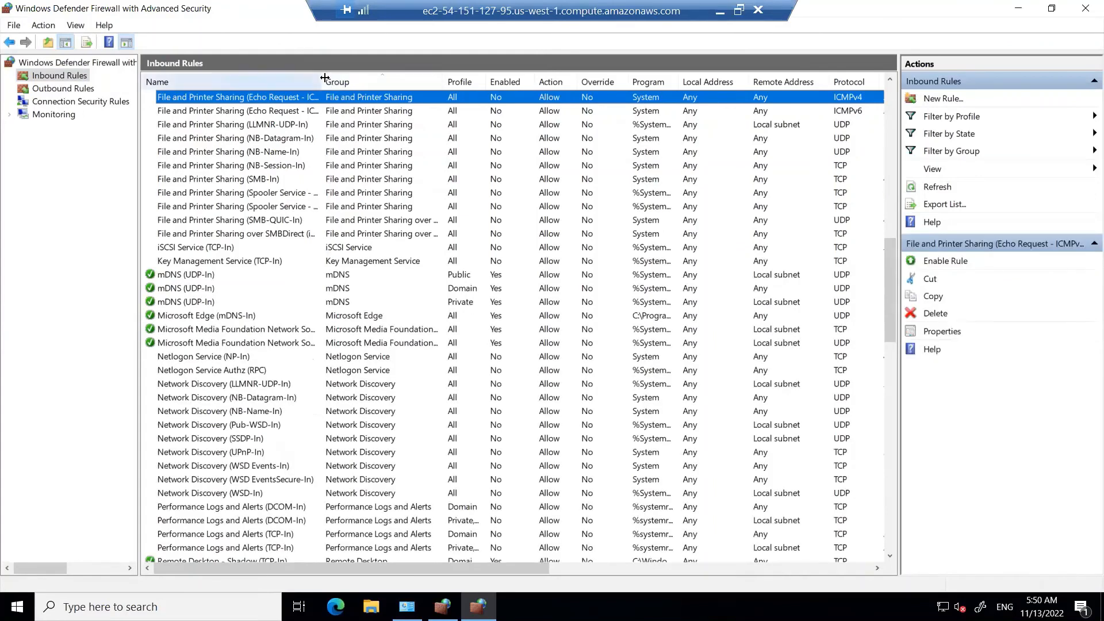
left_click_drag(441, 73, 439, 73)
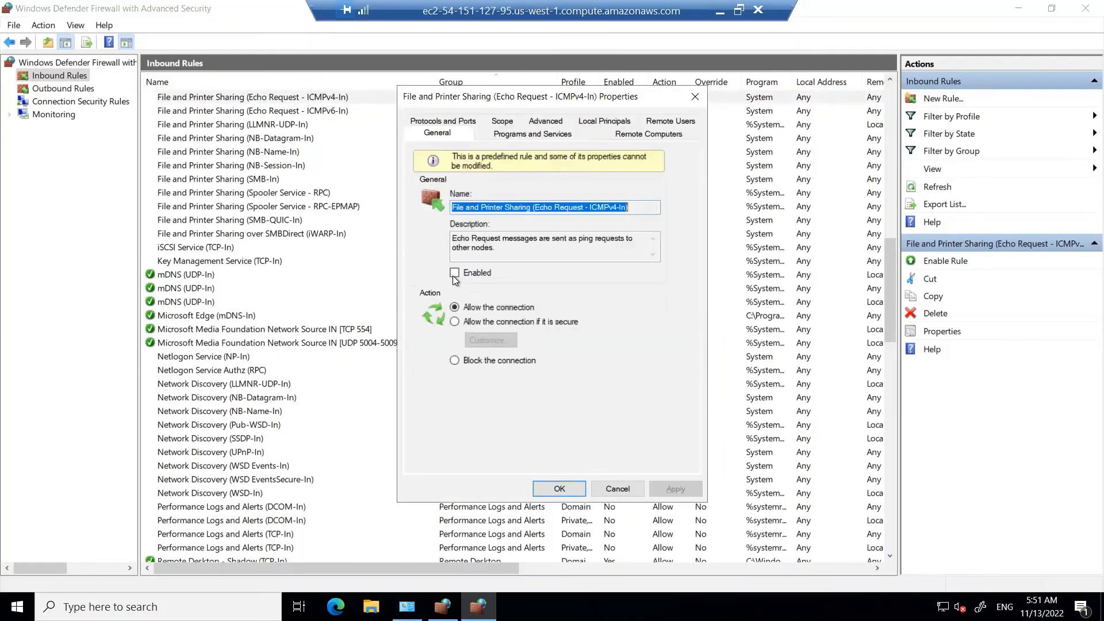
left_click(453, 272)
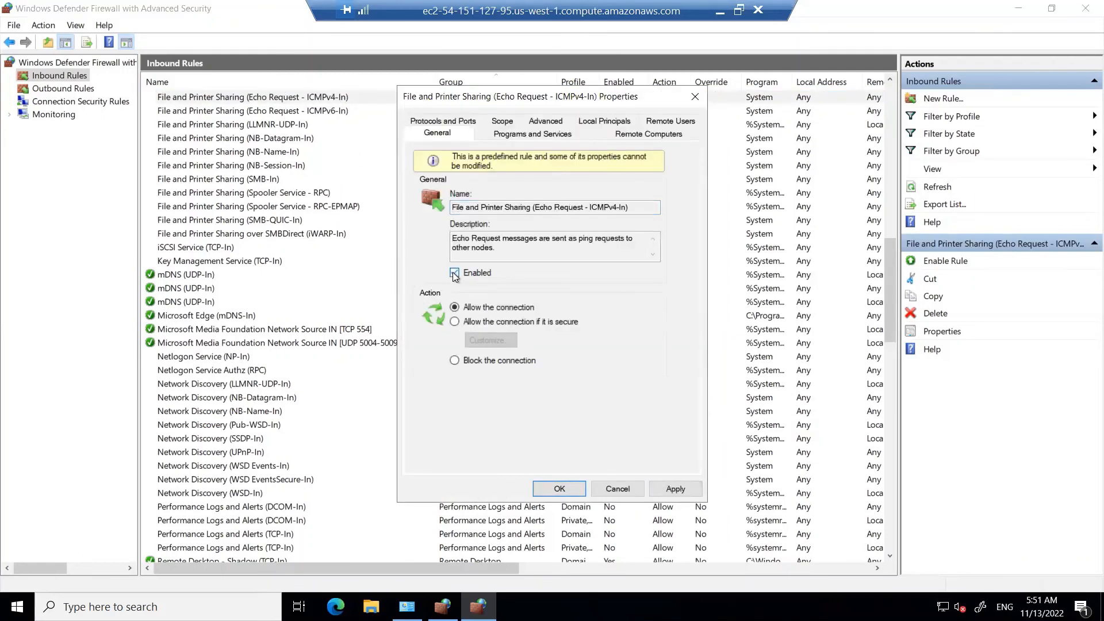
left_click(563, 489)
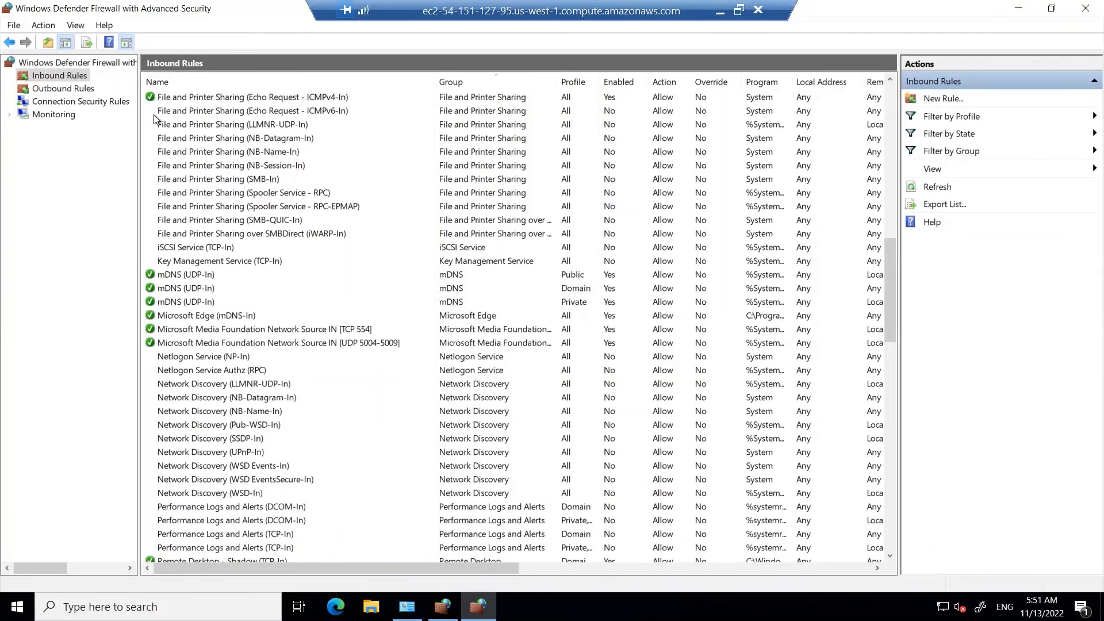
Step: Disable the inbound rule File and Printer Sharing (Echo Request - ICMPv4-In)
left_click(168, 98)
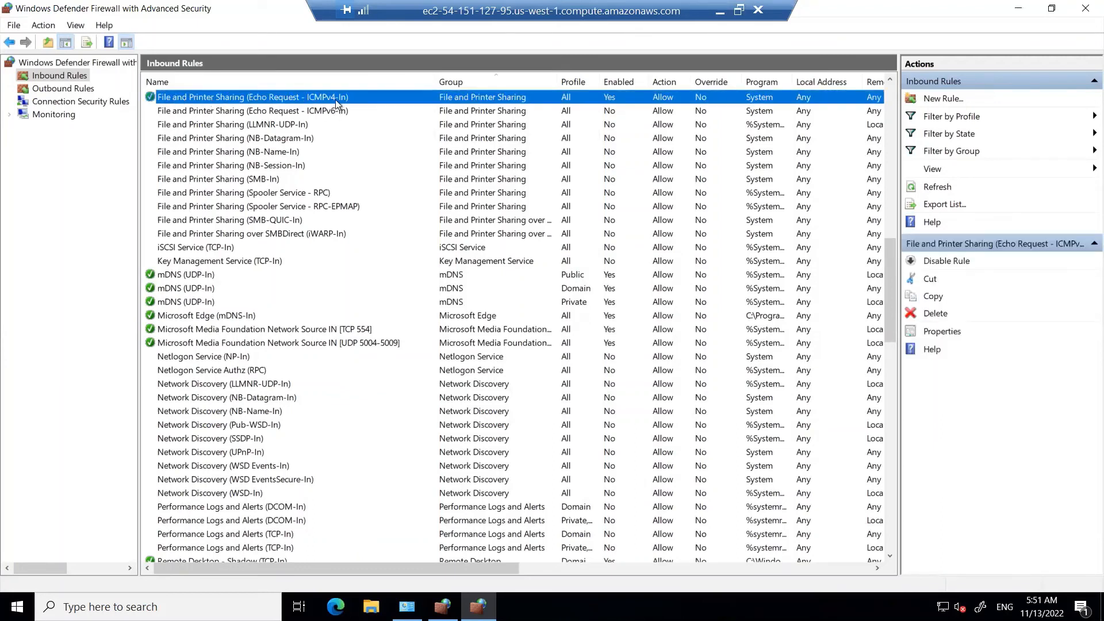
left_click(946, 262)
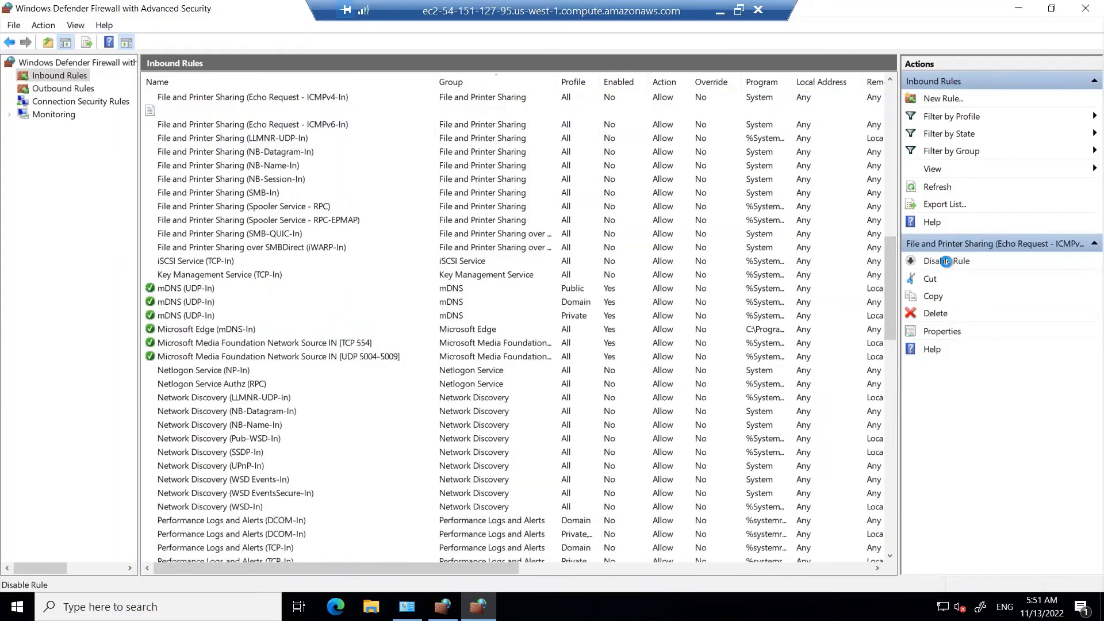
Step: Enable the inbound rule File and Printer Sharing (Echo Request - ICMPv4-In) and switch to the Command Prompt running the continuous ping
left_click(946, 261)
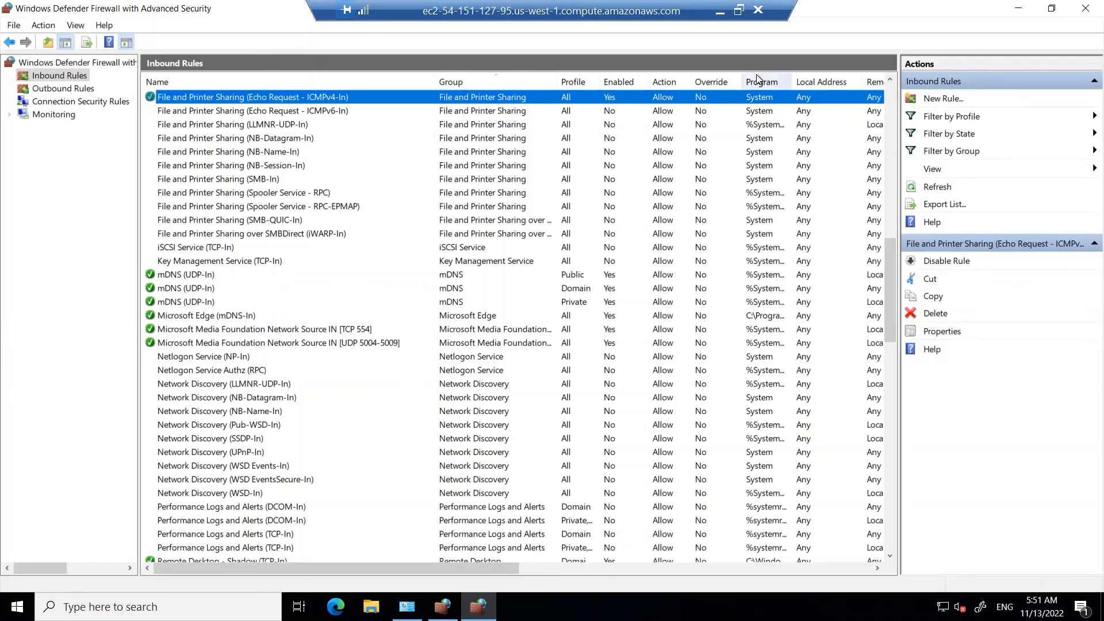
key("alt+Tab")
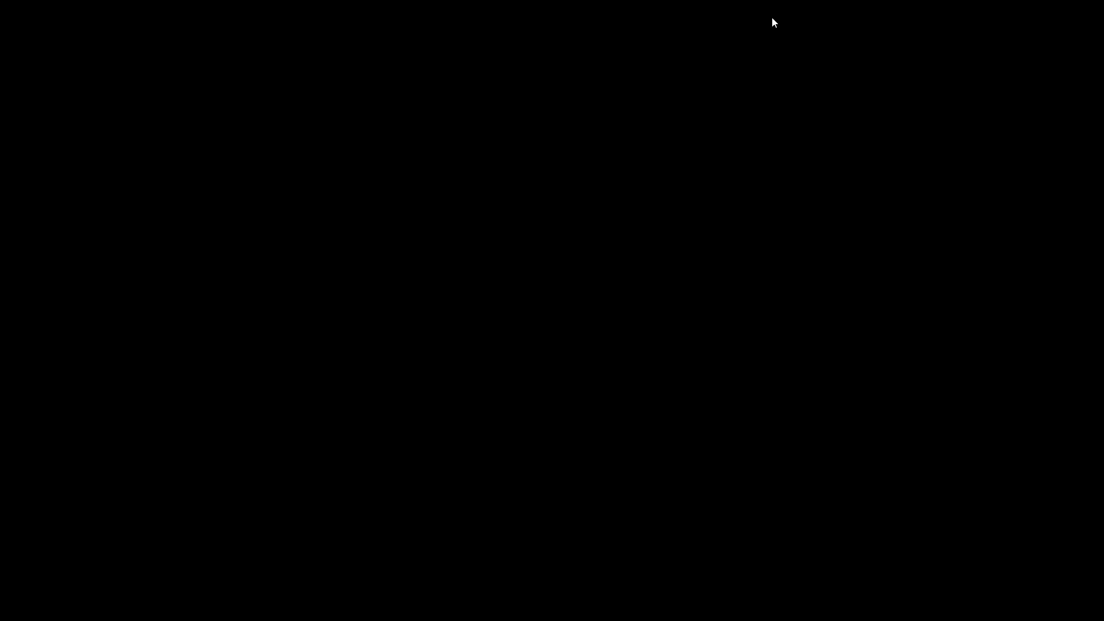
key("Return")
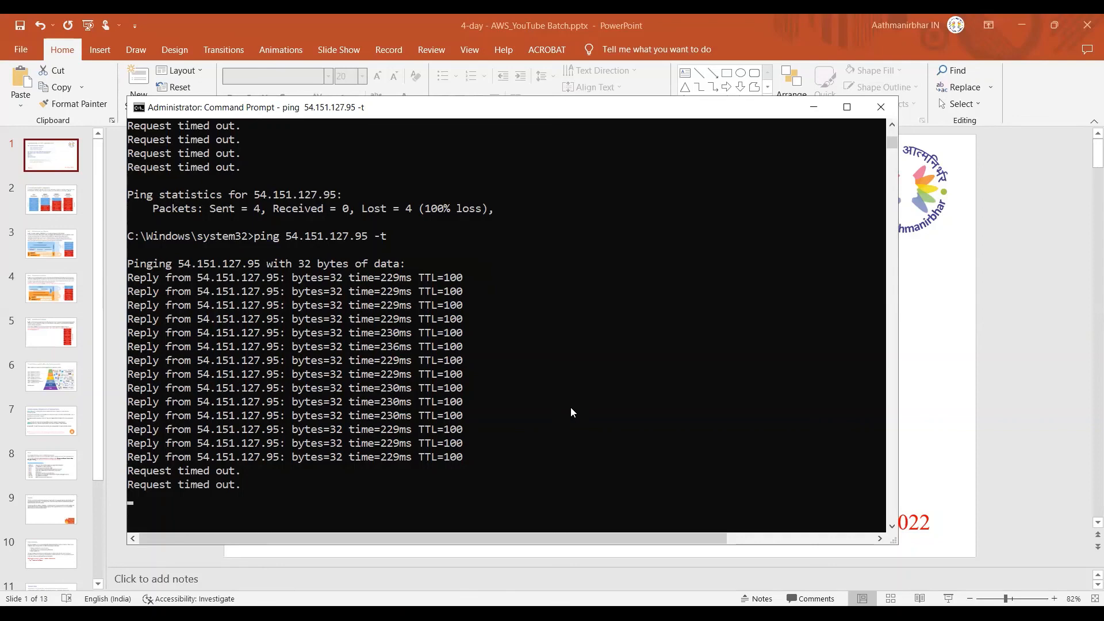
Step: Review the output of the continuous ping to 54.151.127.95 and close the Command Prompt window
scroll(570, 411, "down", 1)
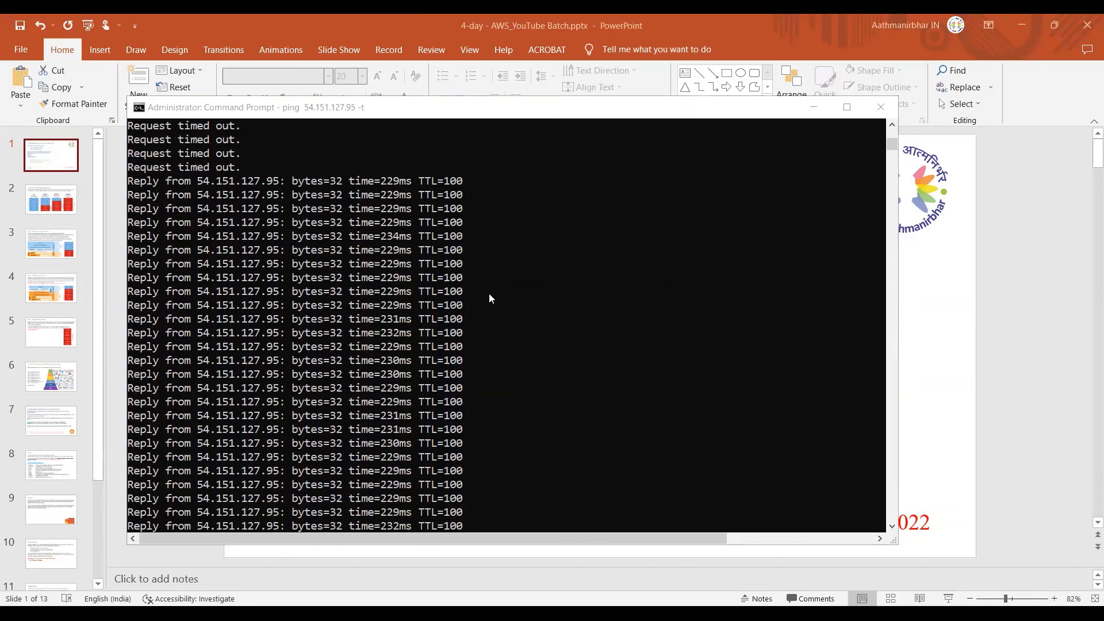
scroll(489, 297, "up", 3)
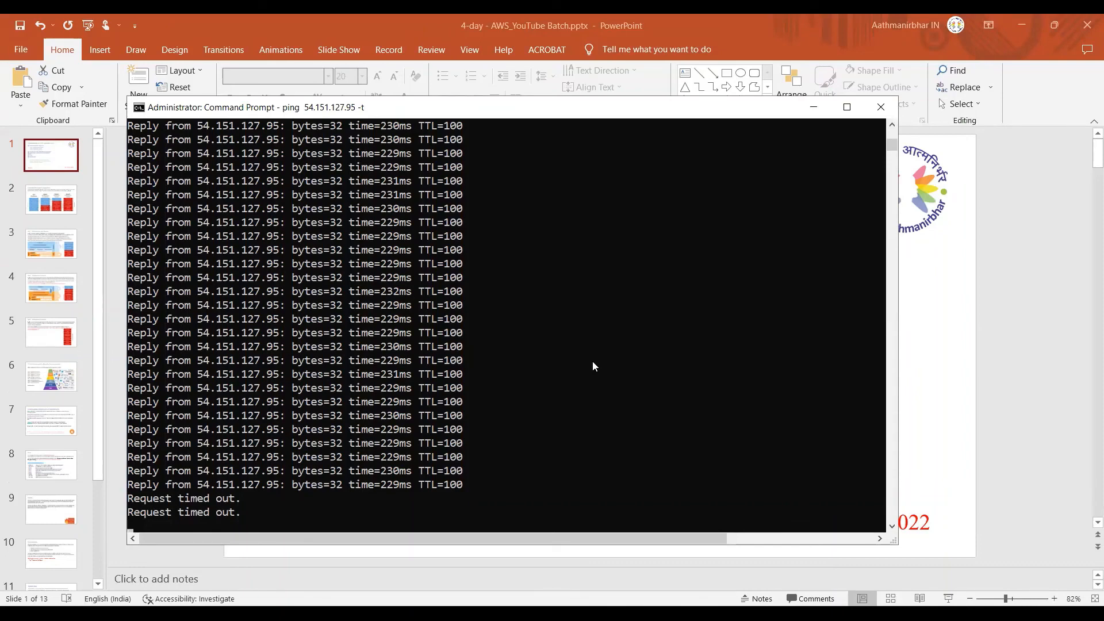
left_click(873, 115)
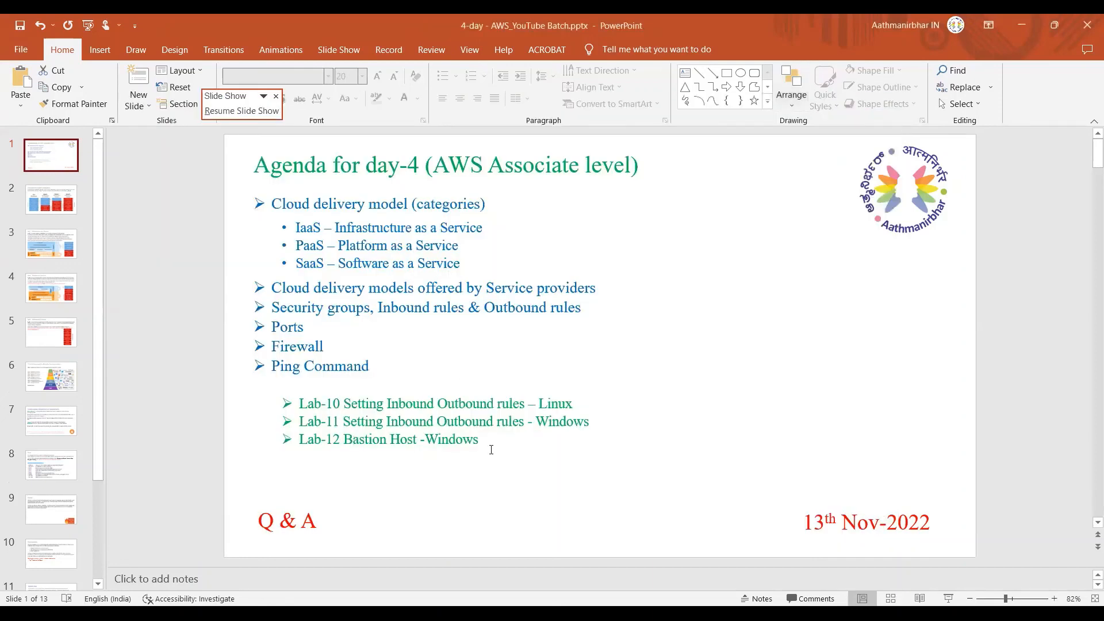
Step: Highlight the agenda line "Lab-12 Bastion Host -Windows" on the PowerPoint slide and clear the selection
left_click_drag(481, 439, 299, 439)
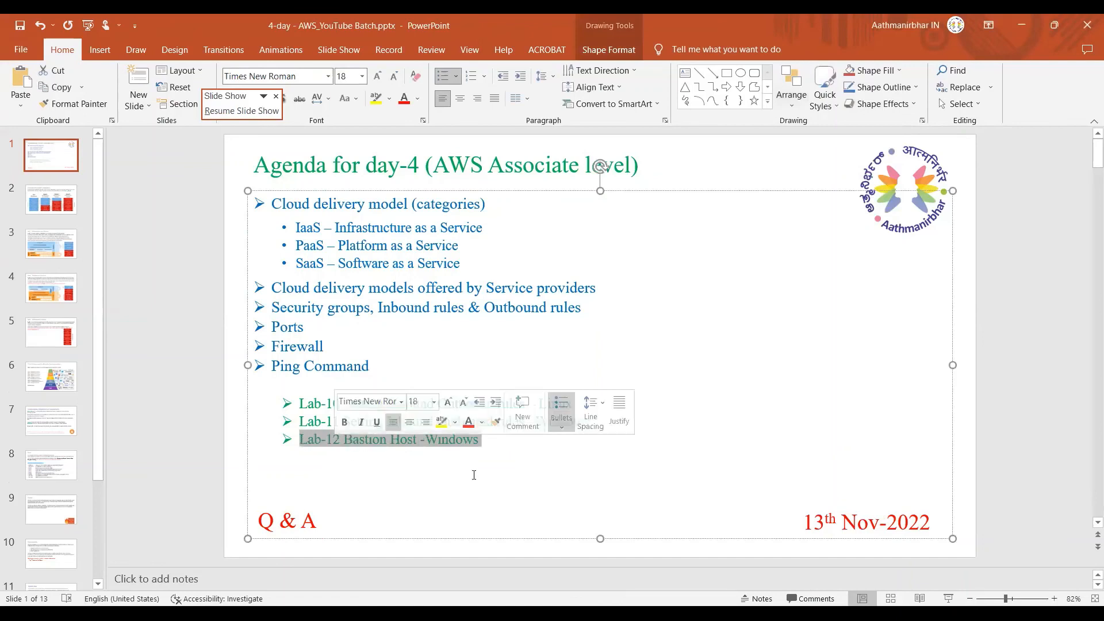
left_click(531, 470)
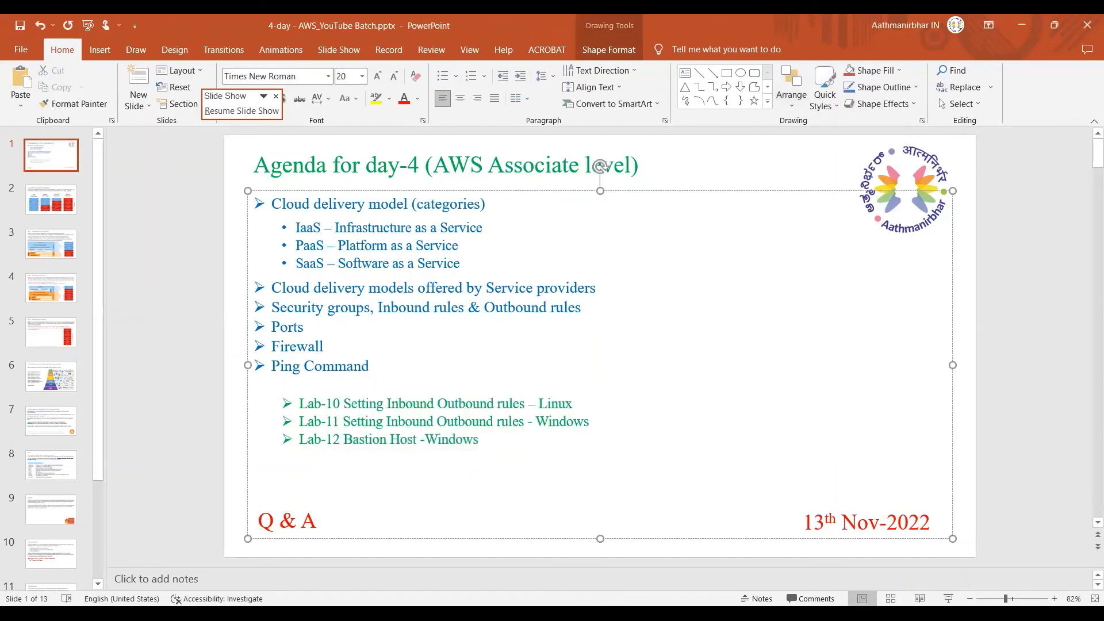